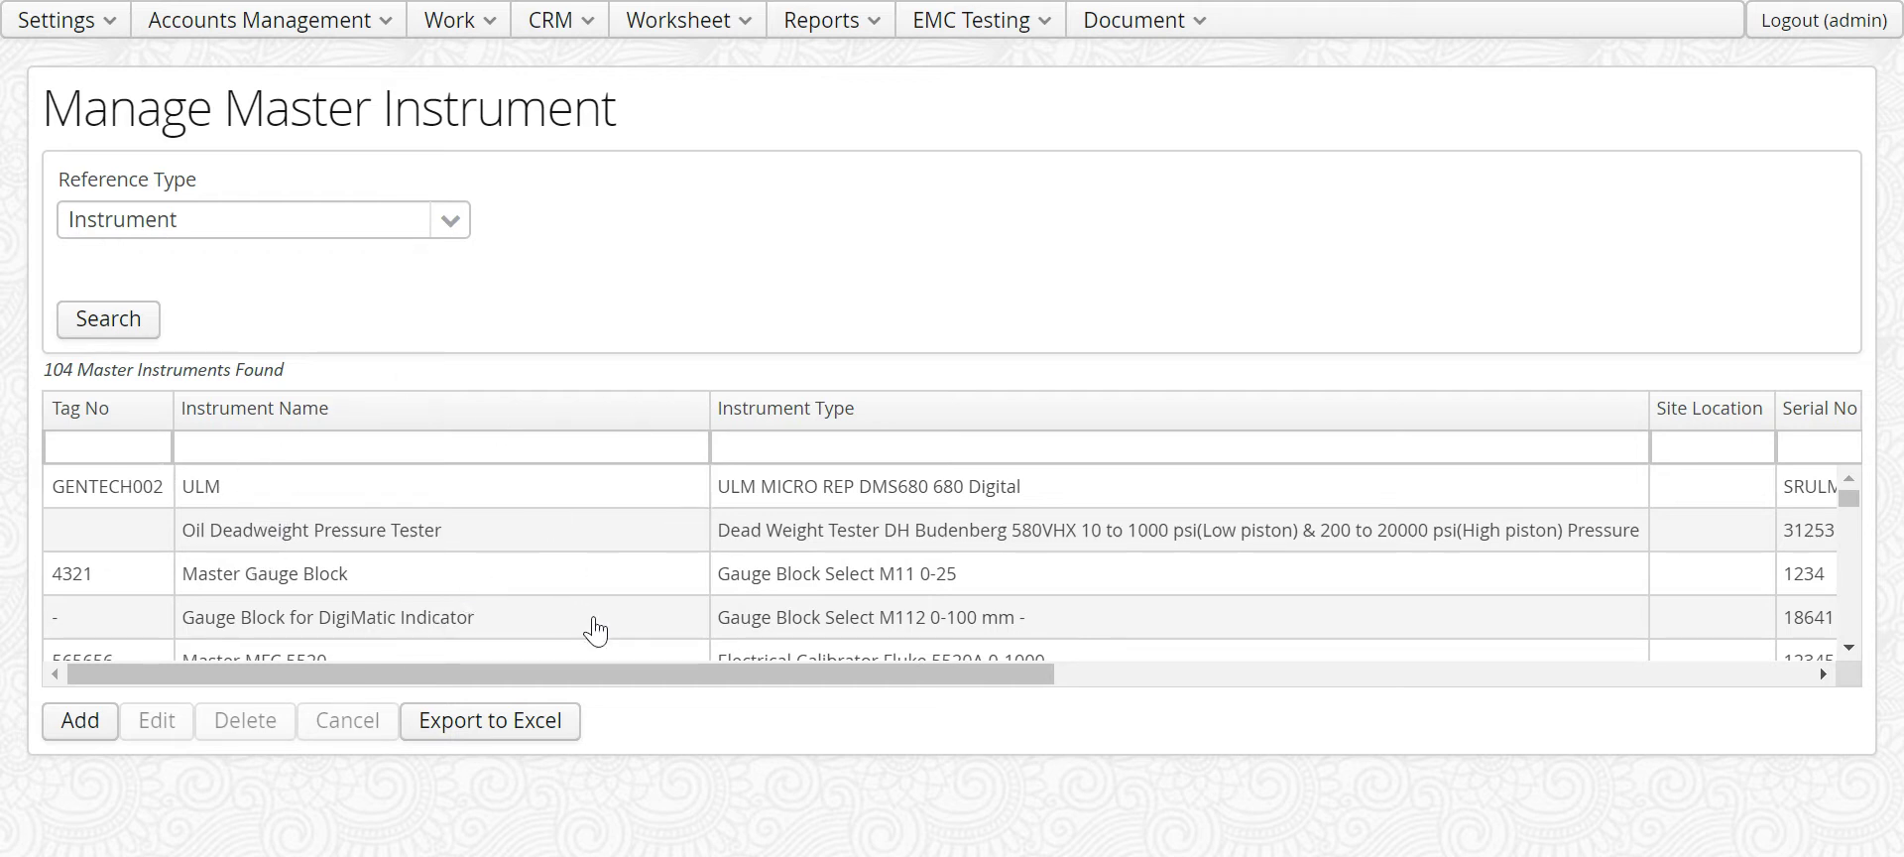
Filter the master instrument list by instrument names containing "fl", and clear the filter again
left_click_drag(637, 681, 420, 677)
left_click(91, 447)
key("Tab")
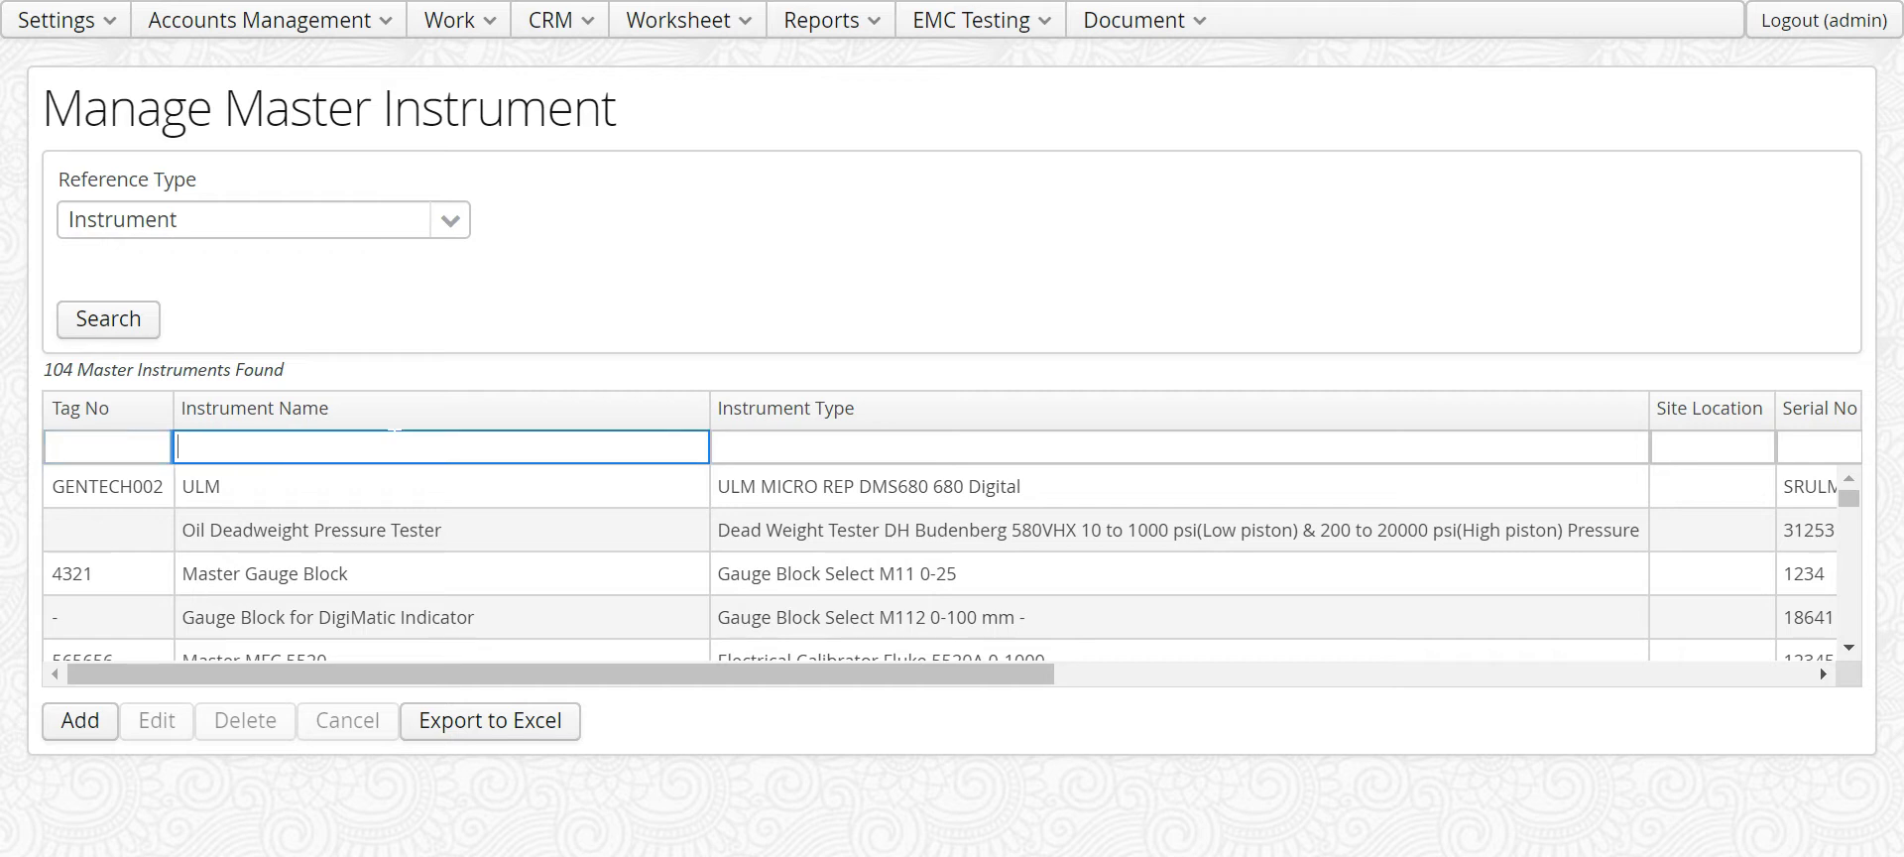
type("fl")
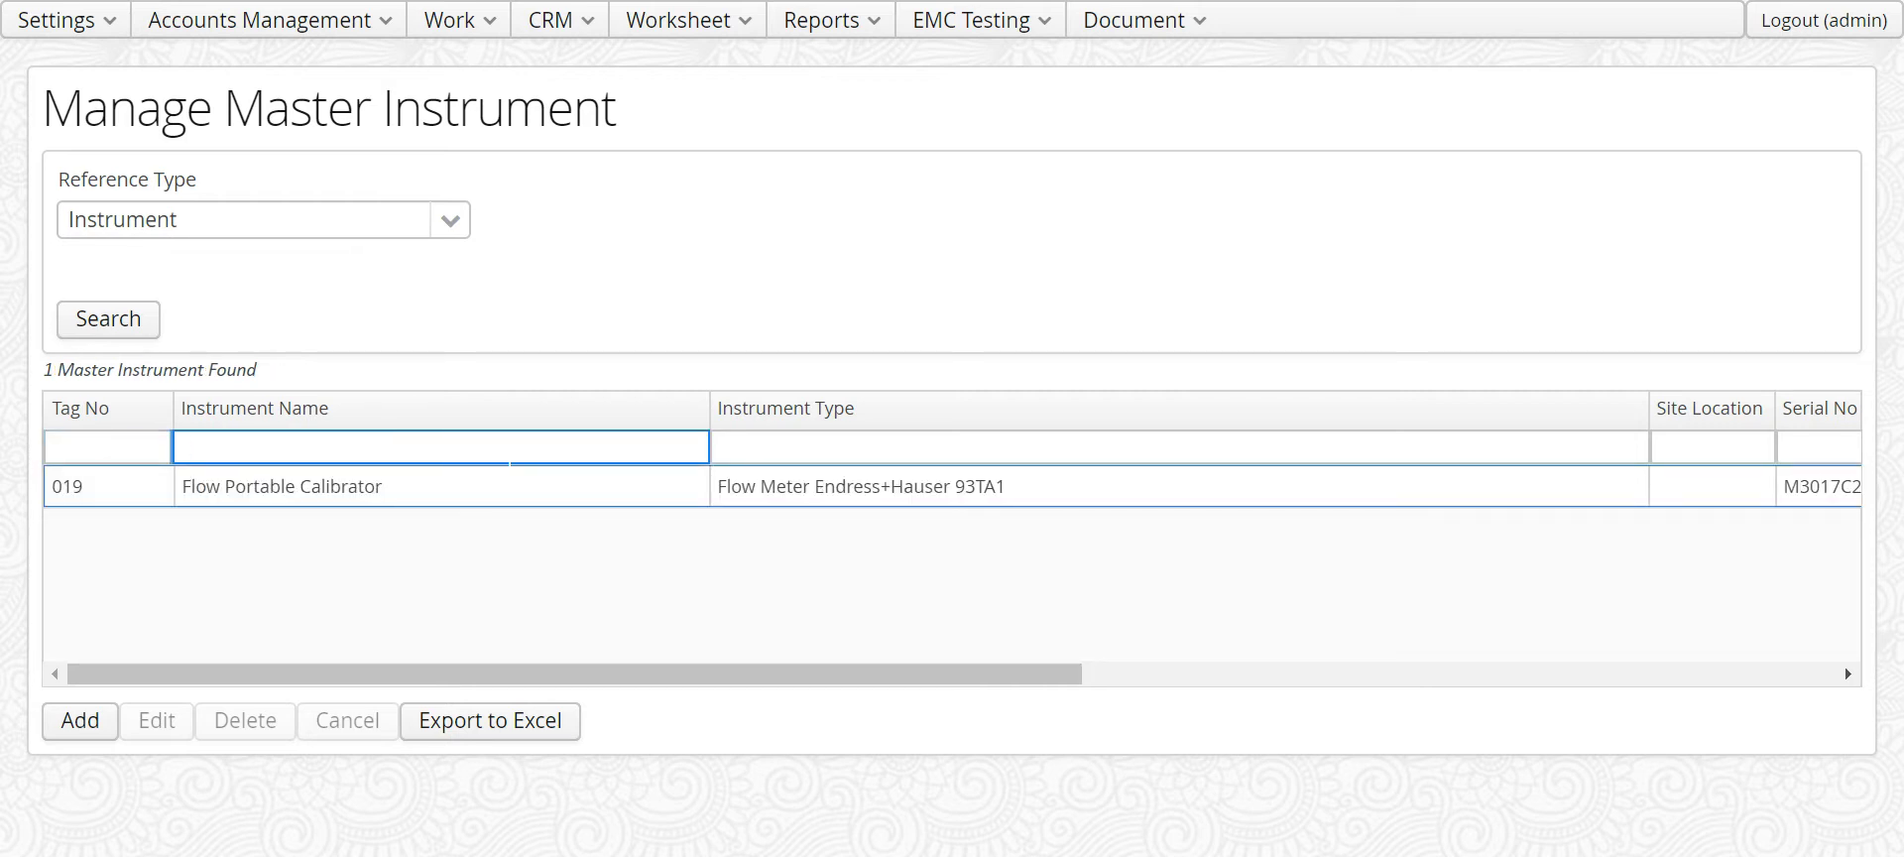
left_click(796, 278)
Preview the unique number barcode of the ULM instrument, close the preview and review the remaining list columns
left_click_drag(865, 674, 1294, 686)
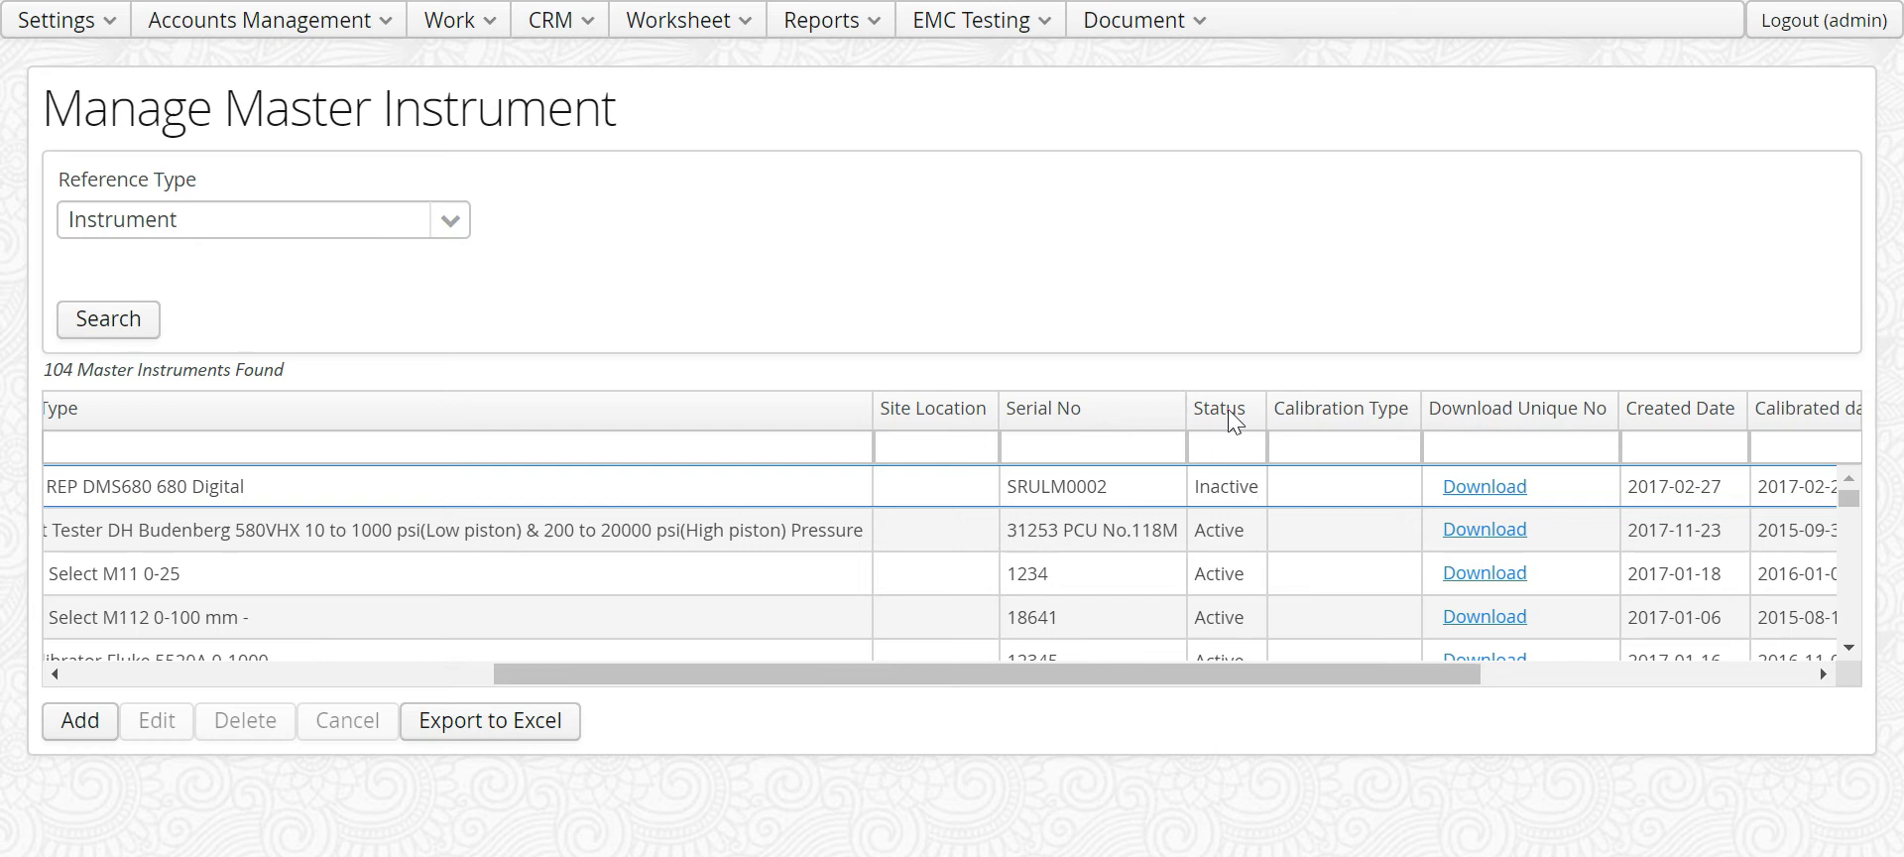
left_click_drag(1322, 673, 1539, 671)
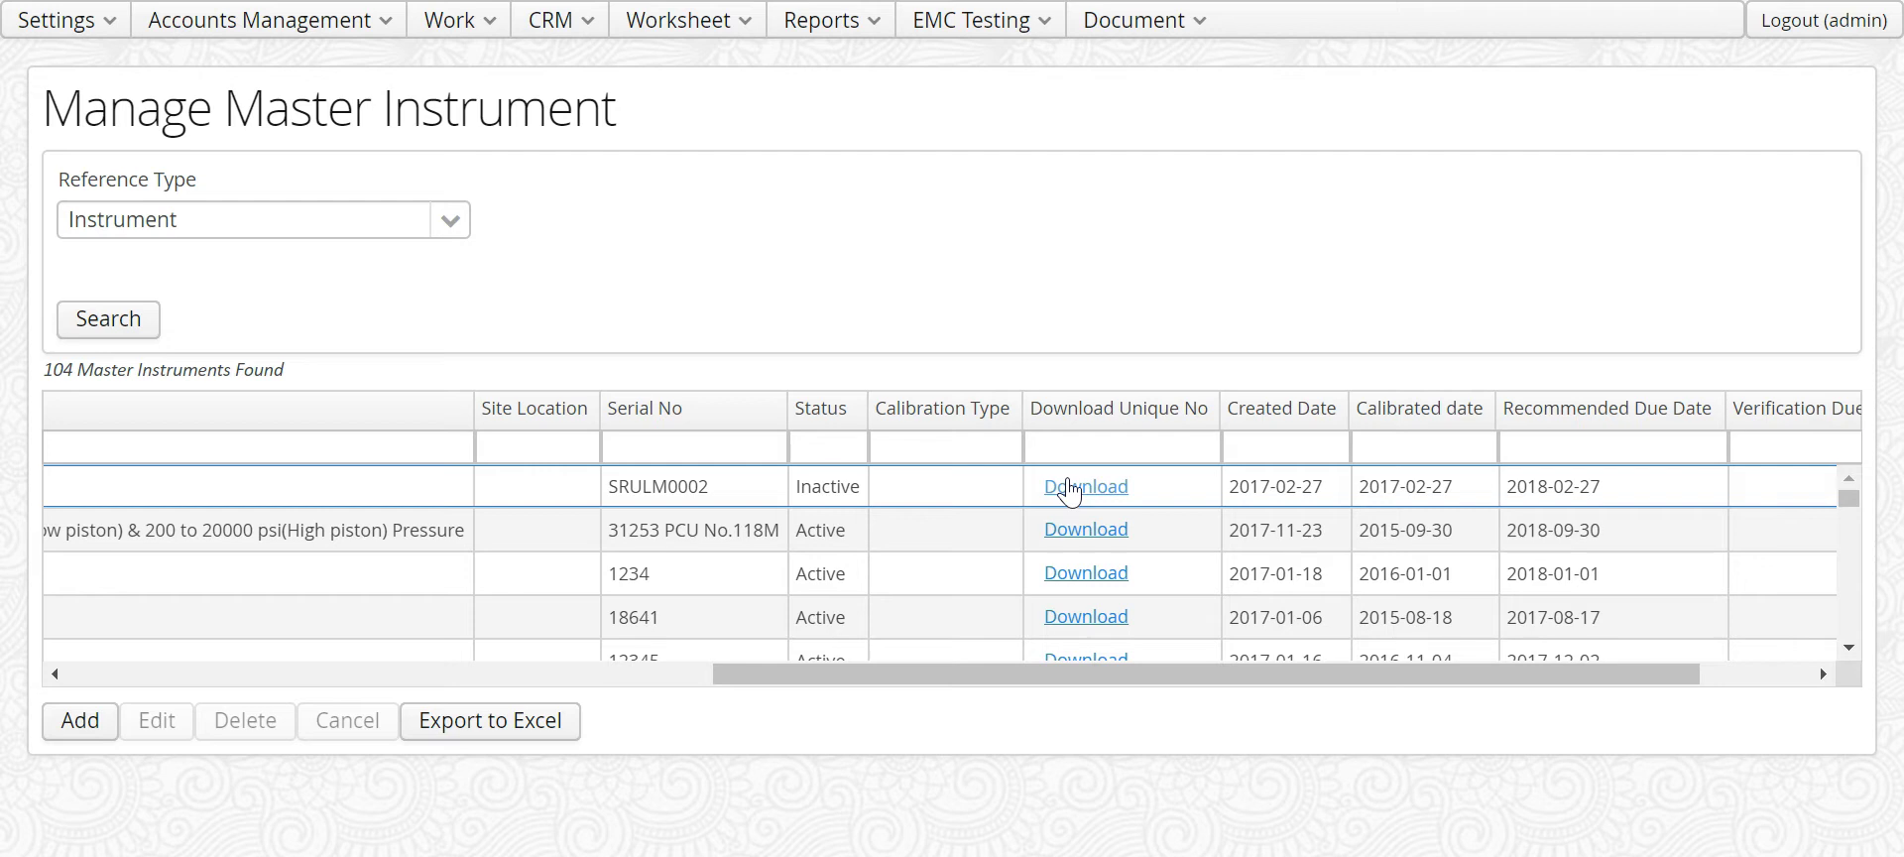
left_click(1070, 488)
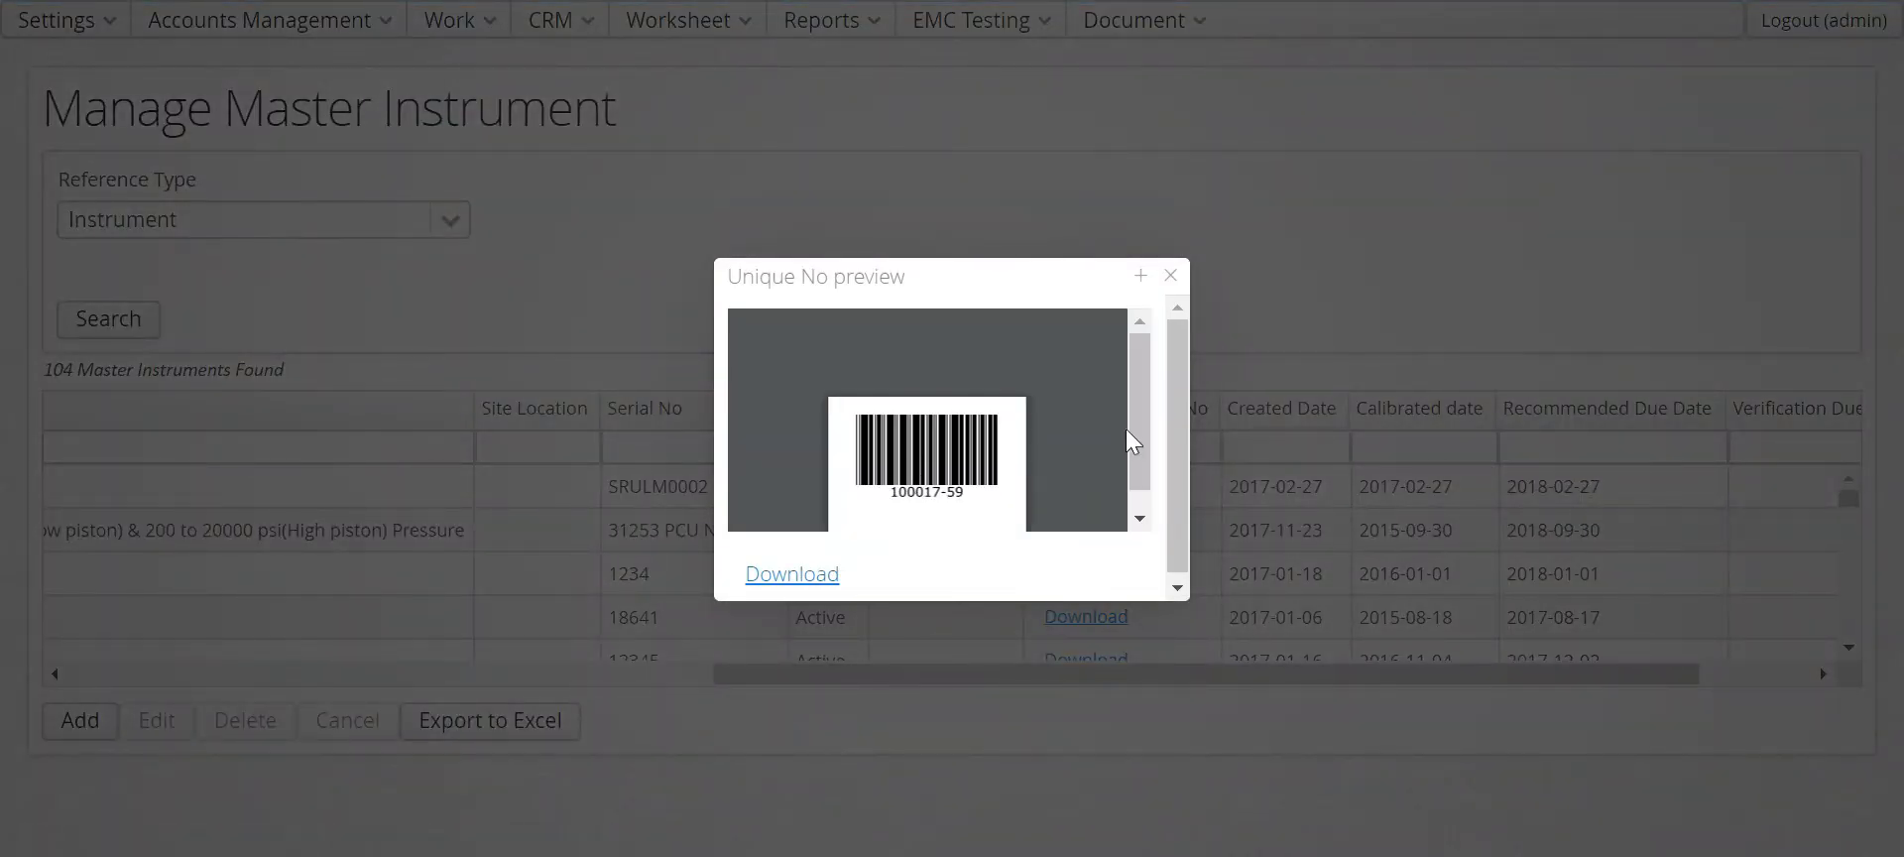
left_click_drag(1137, 419, 1140, 452)
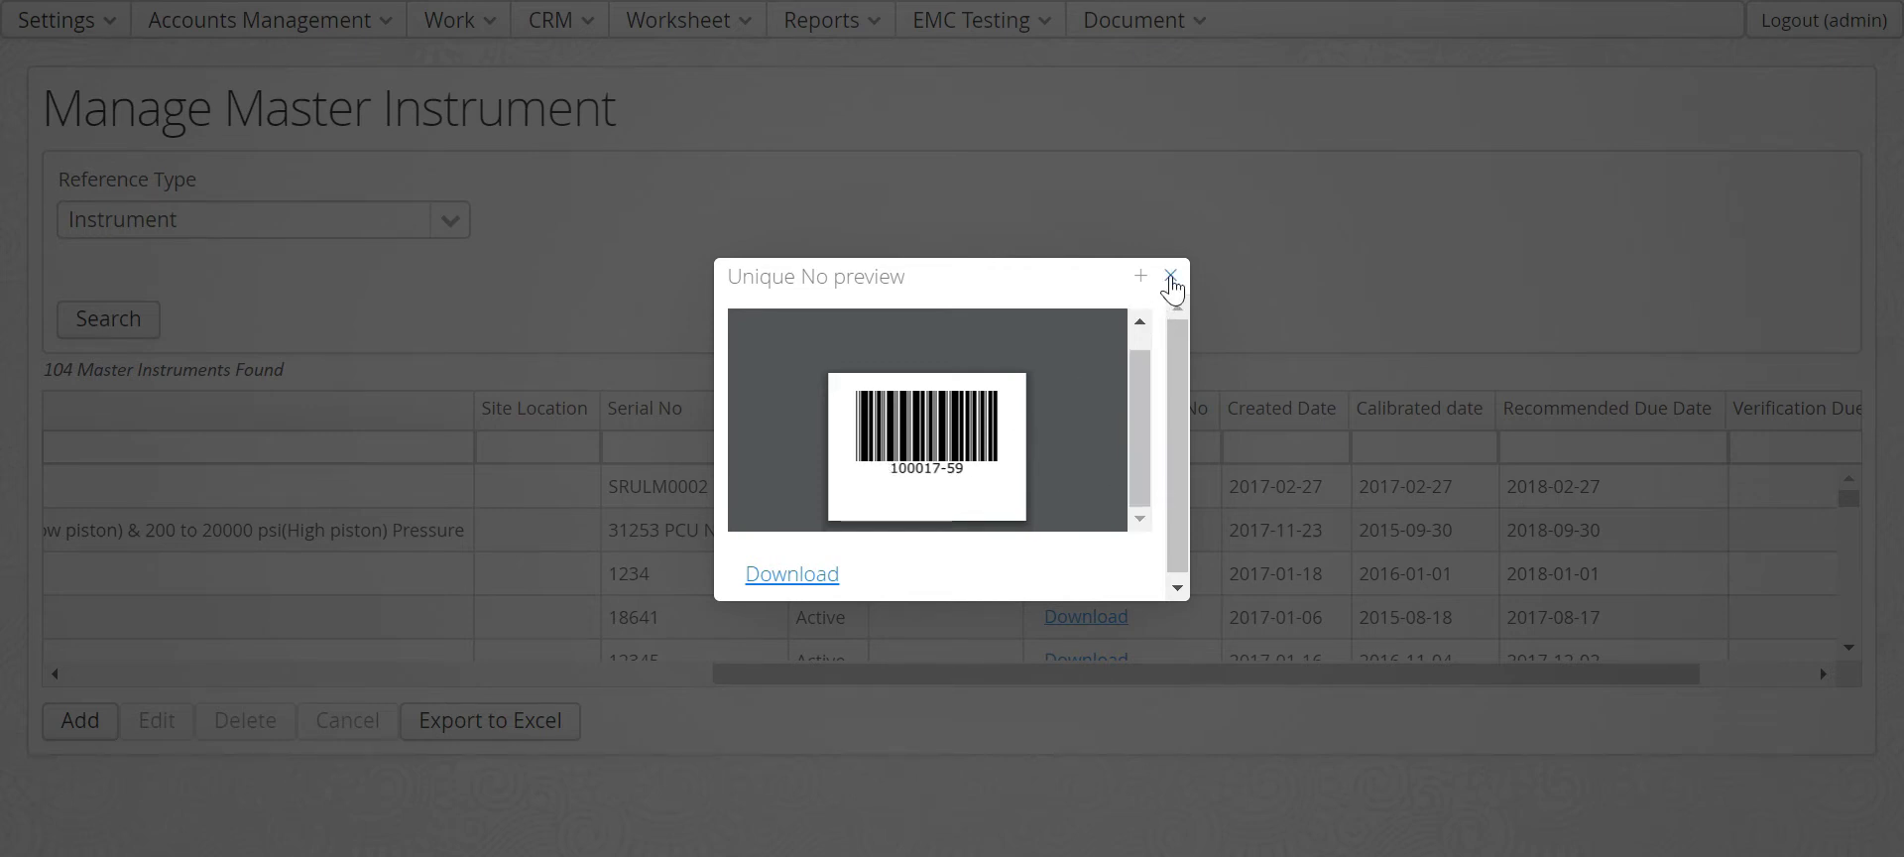
left_click(1171, 276)
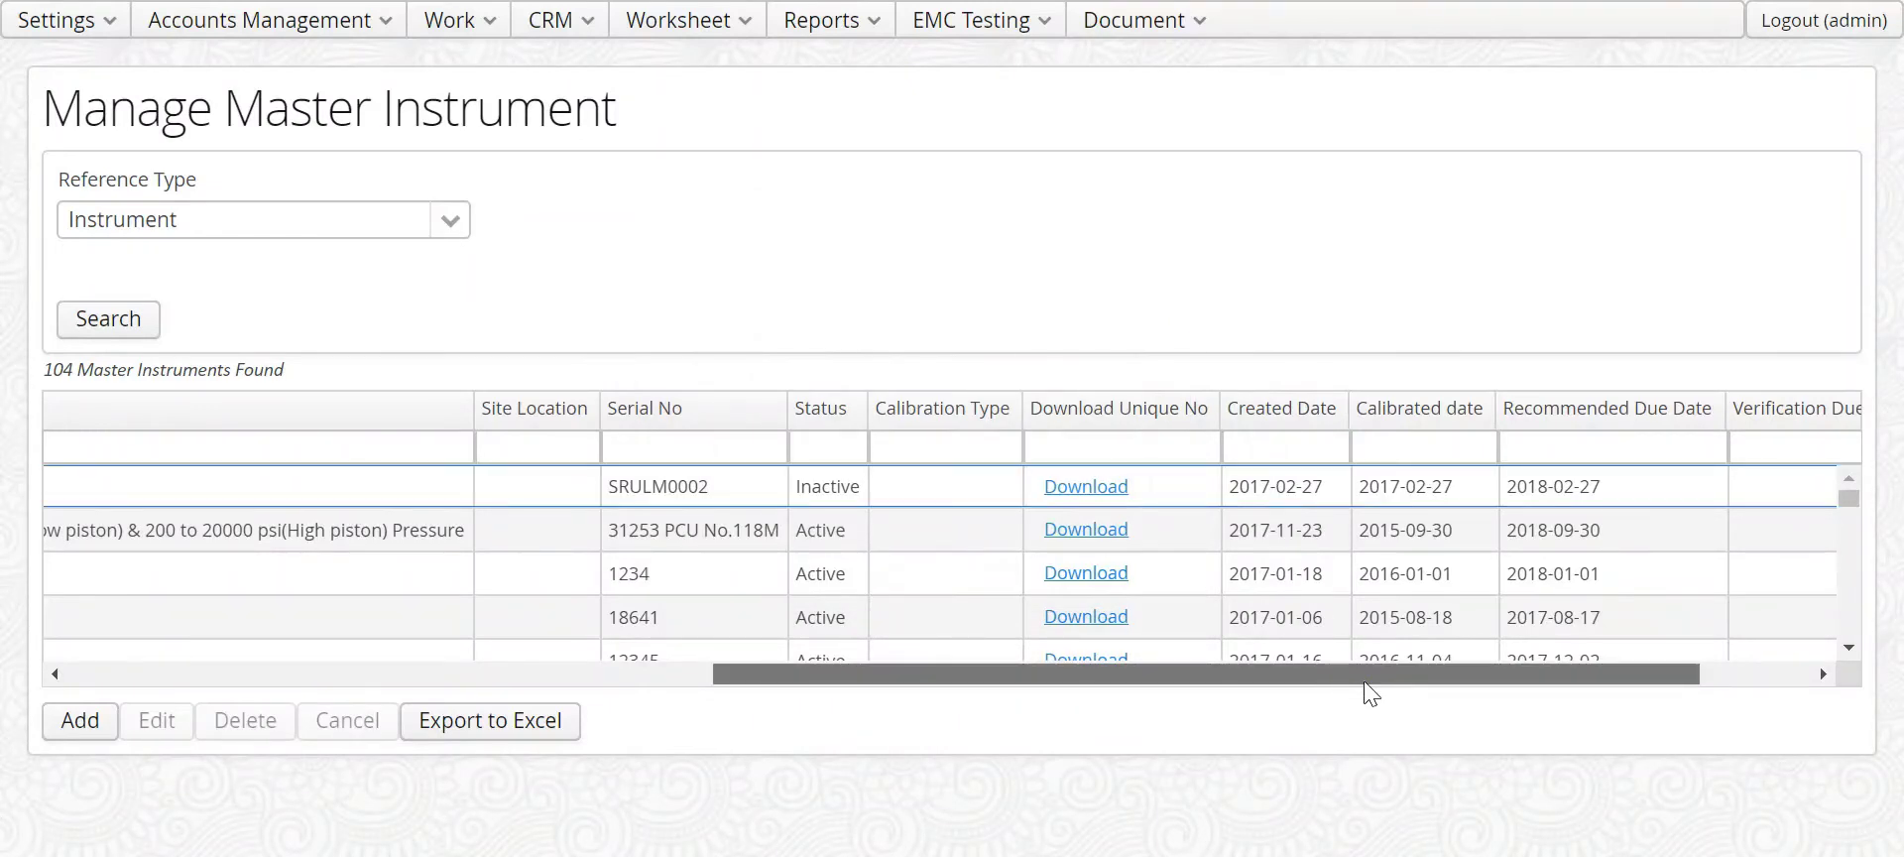
left_click_drag(1335, 672, 1555, 691)
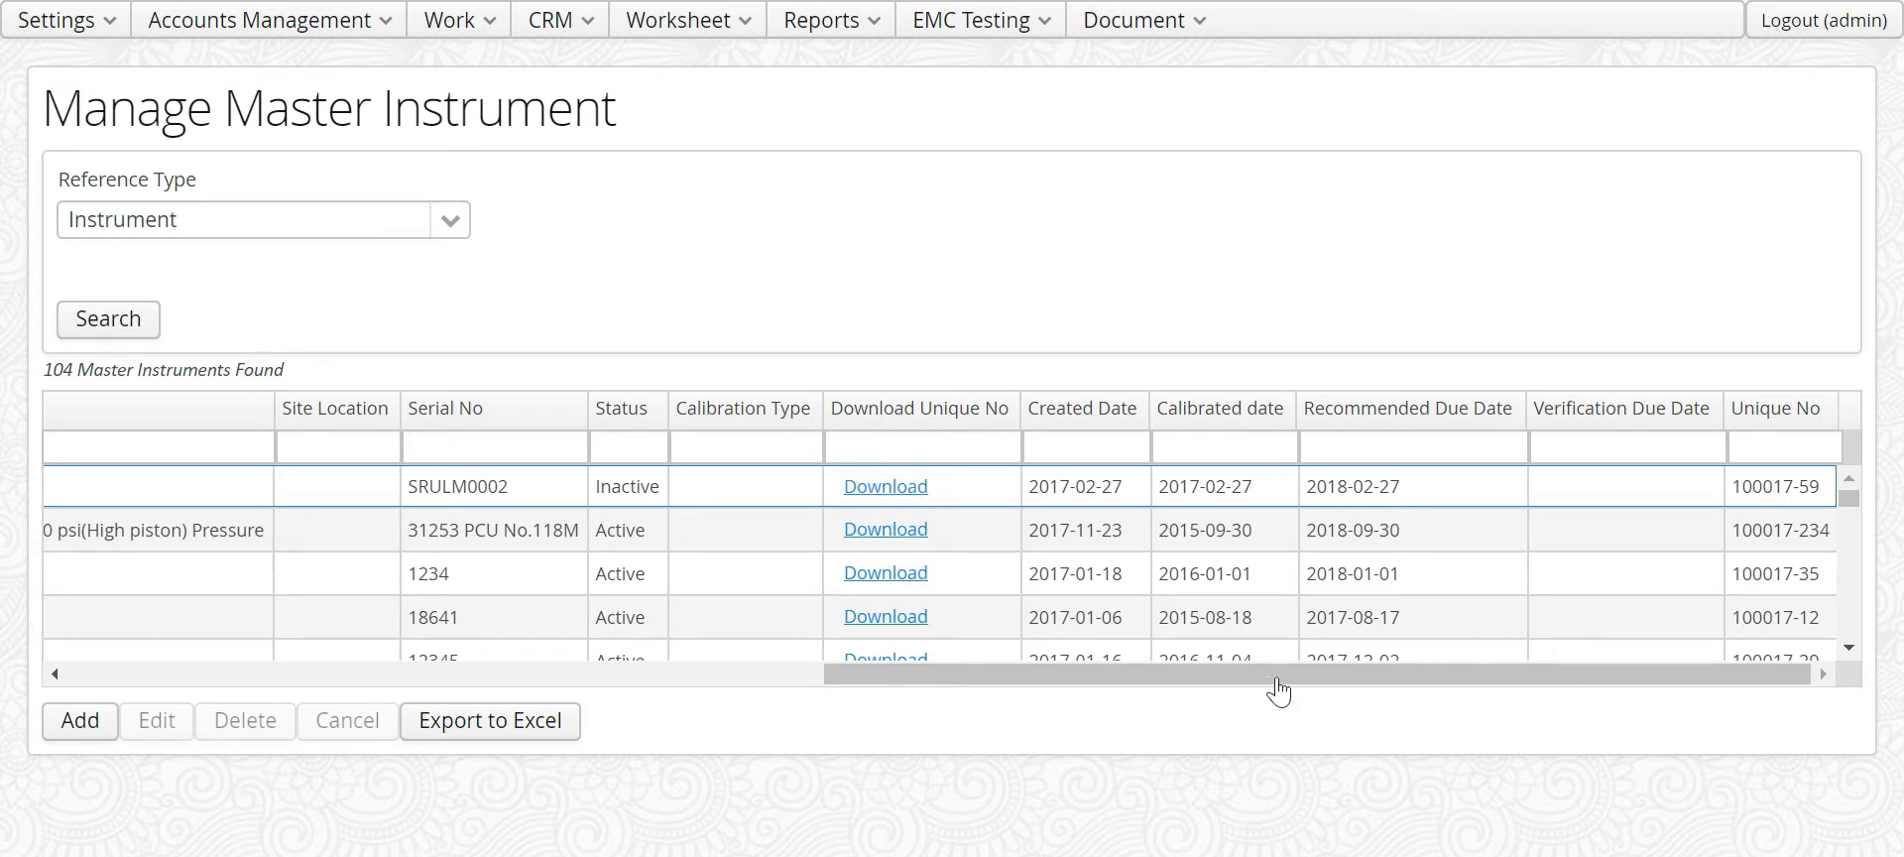
Start a new master instrument record
left_click_drag(1169, 682, 40, 687)
left_click(77, 729)
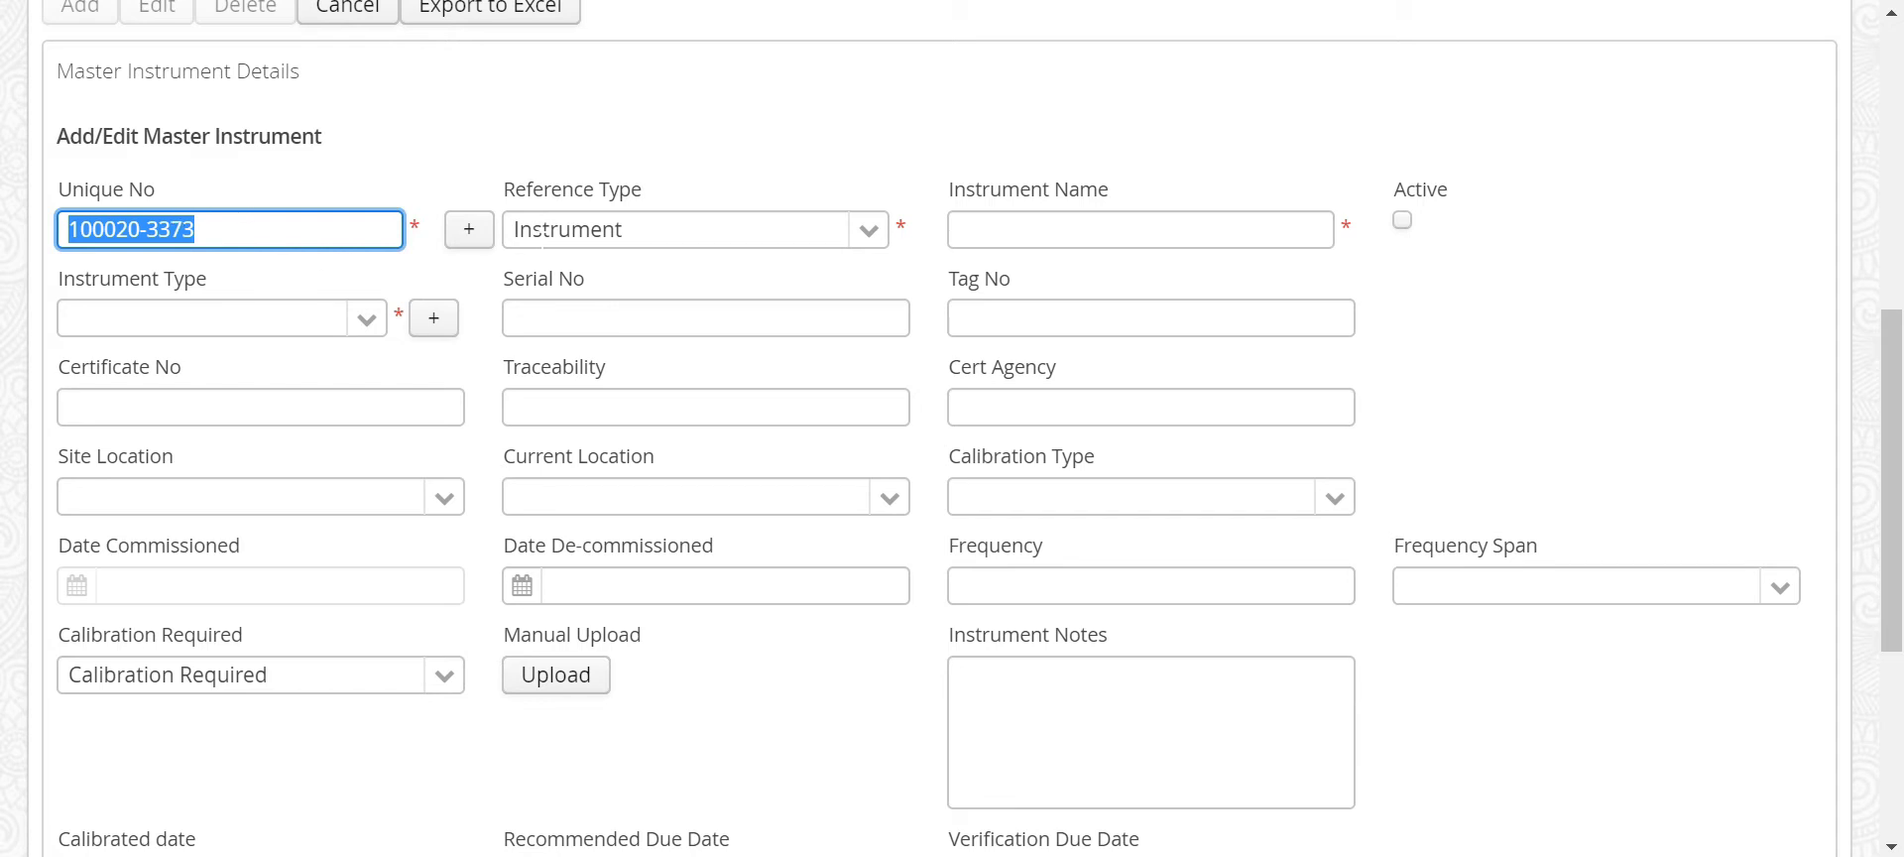
left_click(1110, 231)
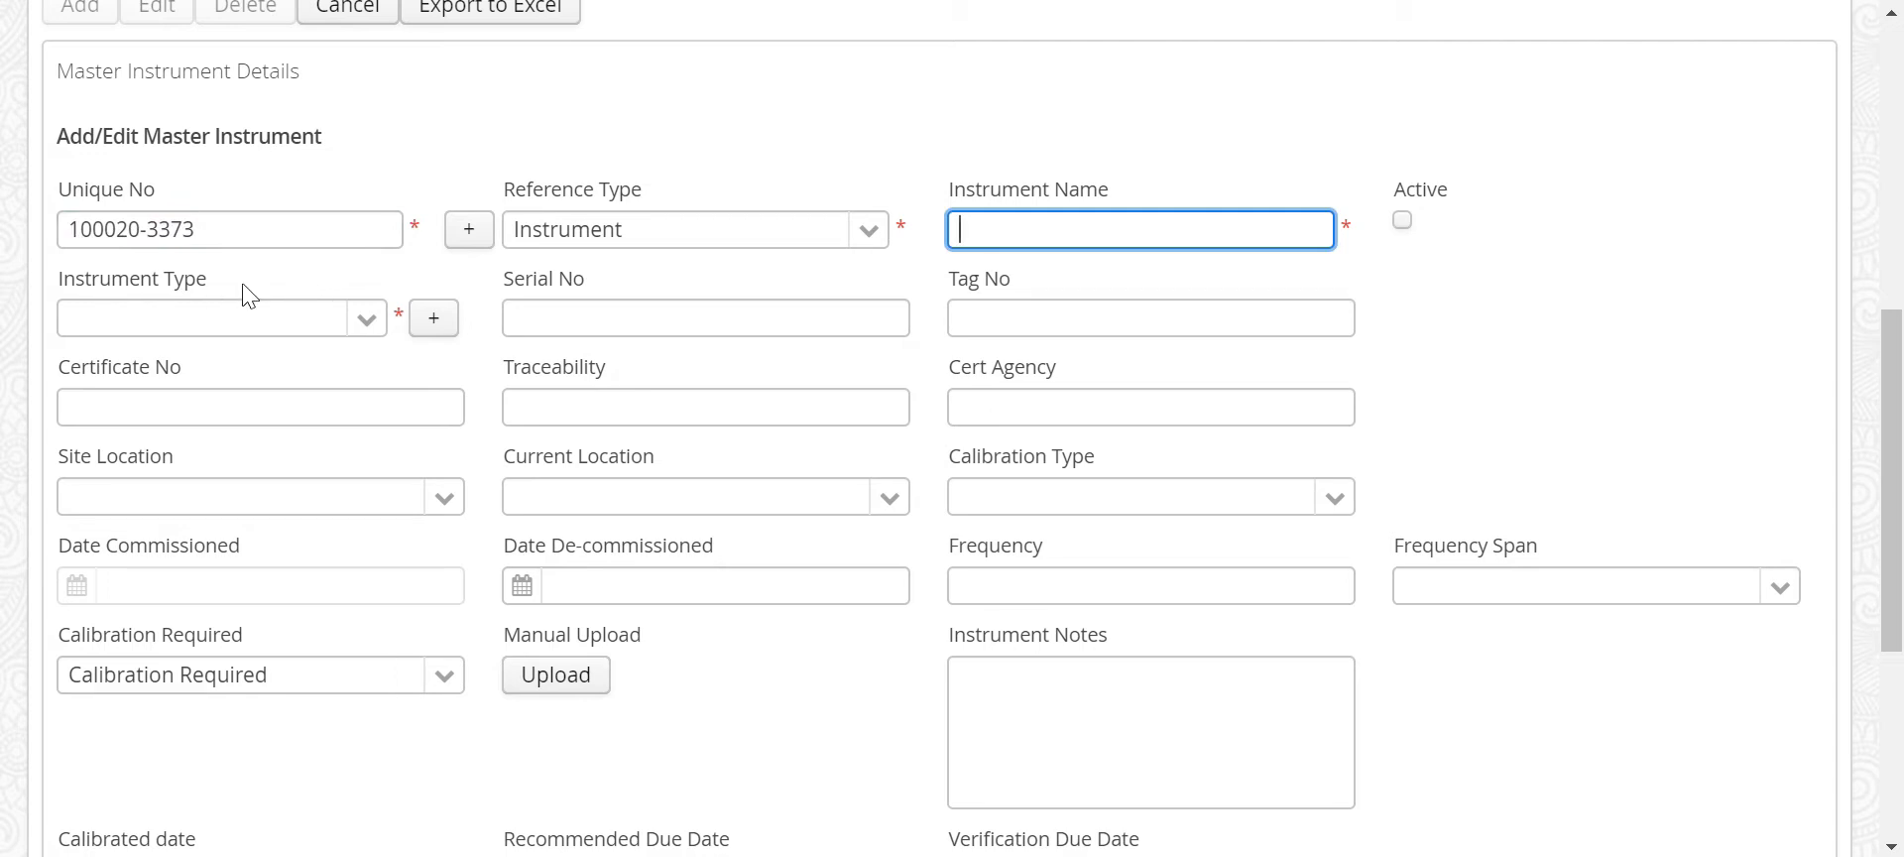
Open the instrument type selection for the new master instrument and start a new instrument type entry
left_click(448, 328)
left_click(258, 442)
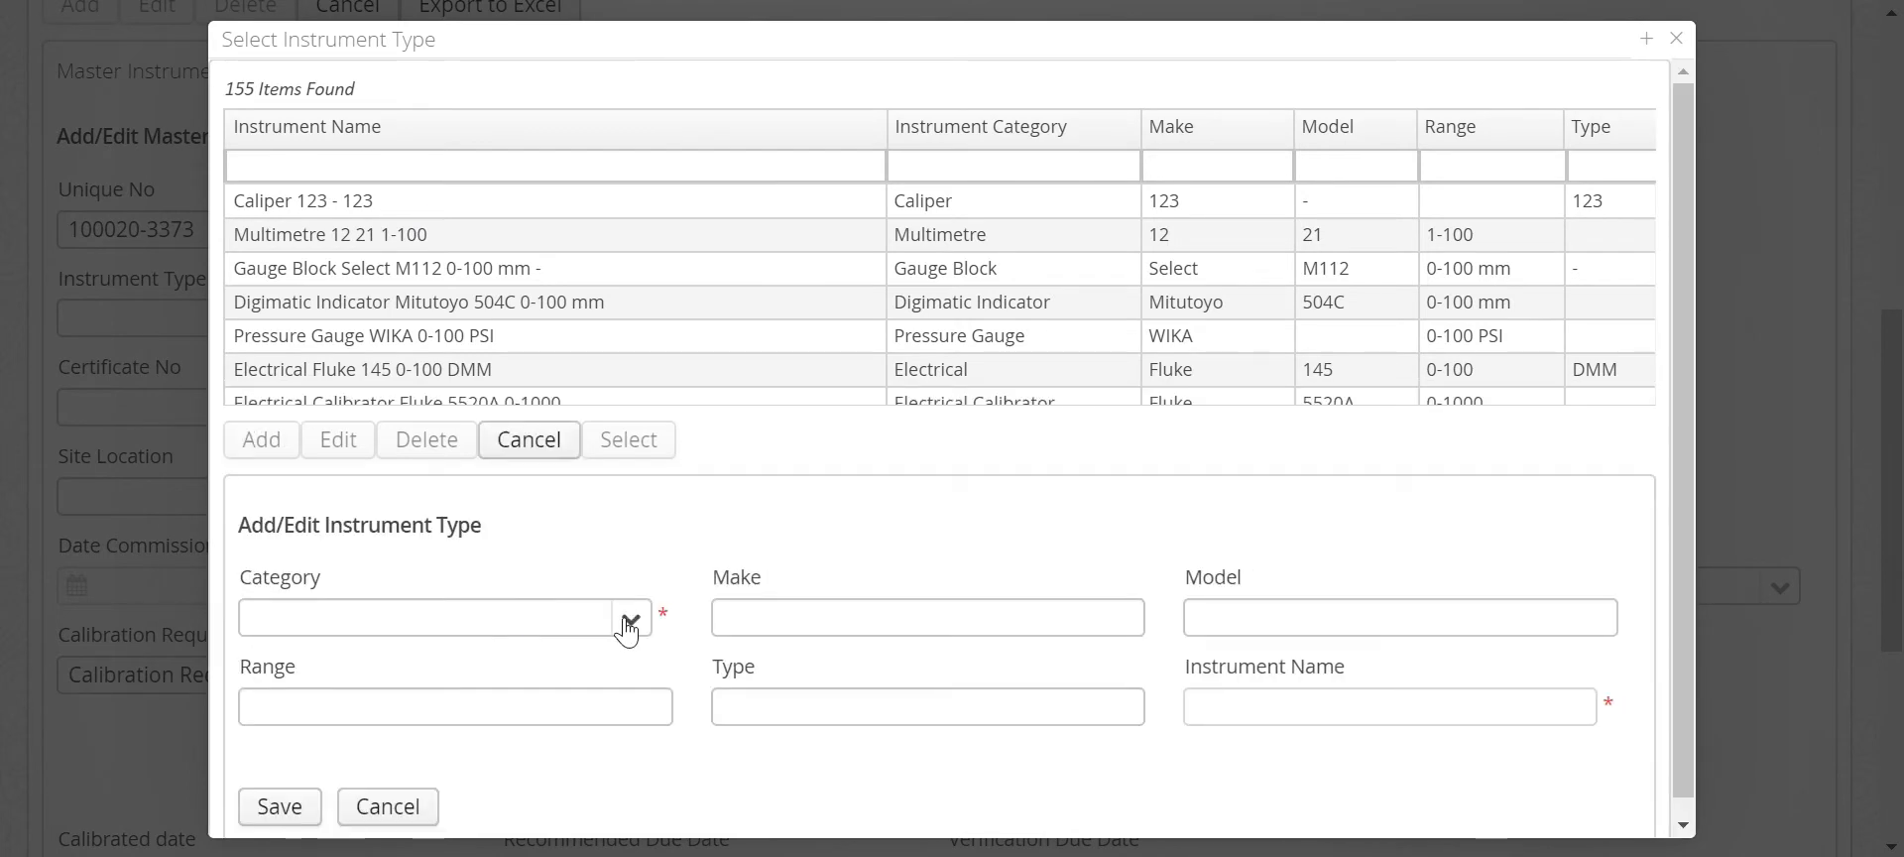
left_click(723, 621)
key("Tab")
left_click(462, 742)
left_click(802, 723)
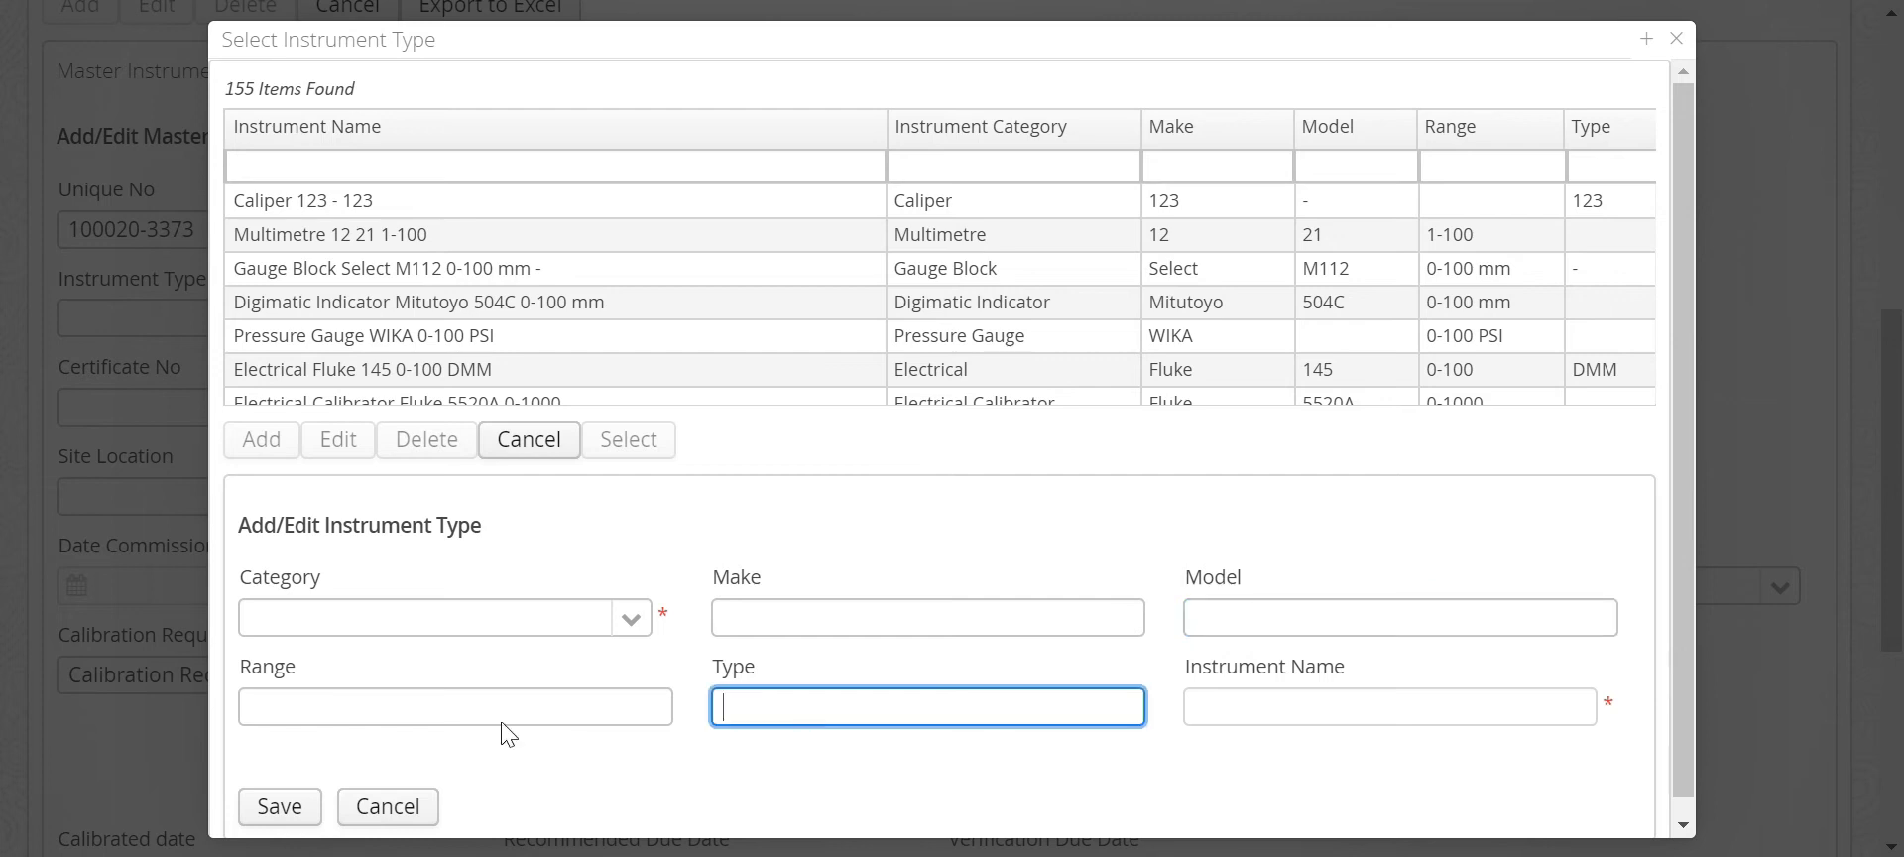
Set the new instrument type's category to Electrical and its make to Fluke
left_click(631, 619)
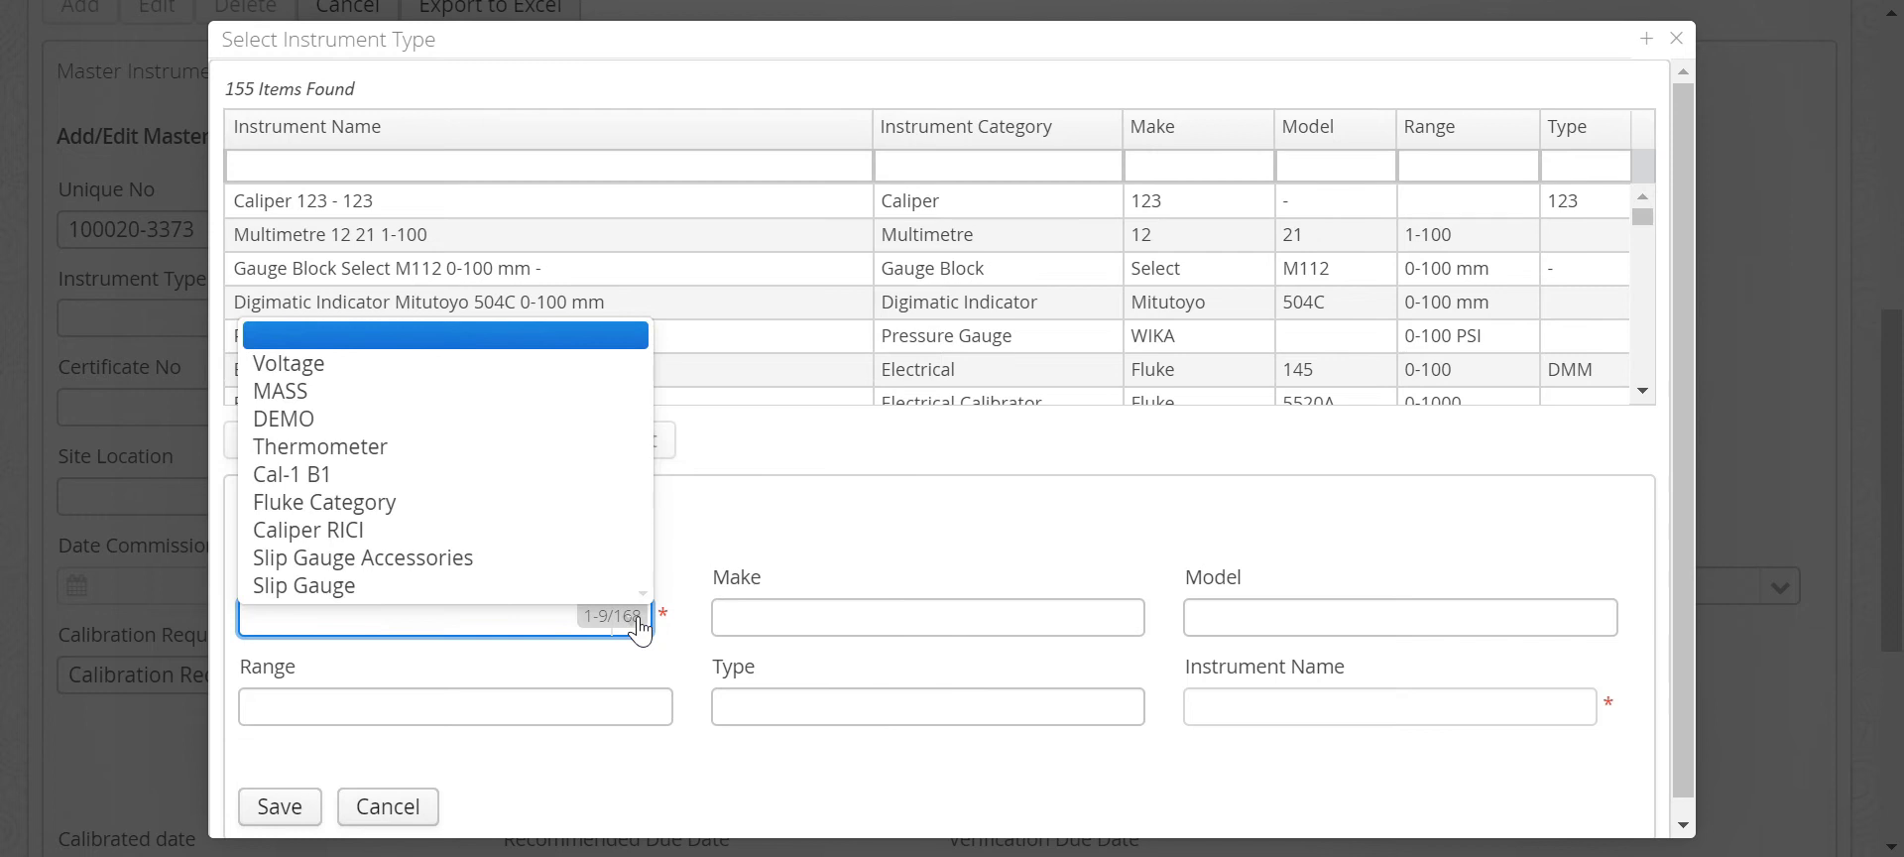
type("ele")
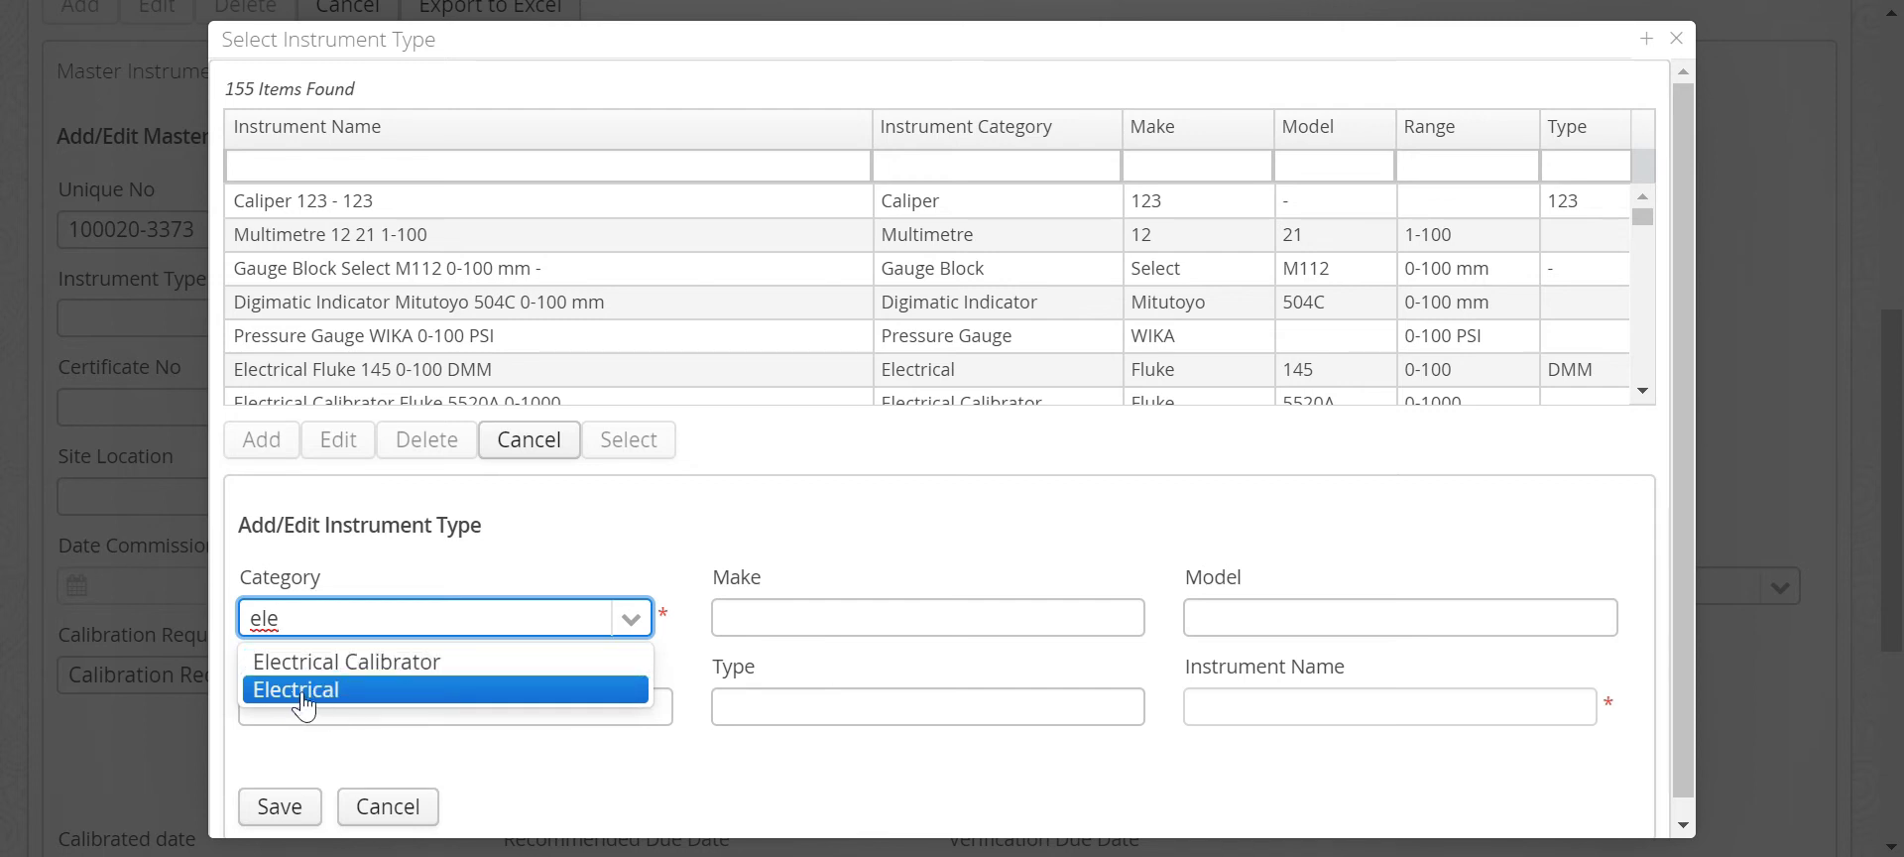
left_click(304, 695)
left_click(746, 633)
type("Fluk")
key("Tab")
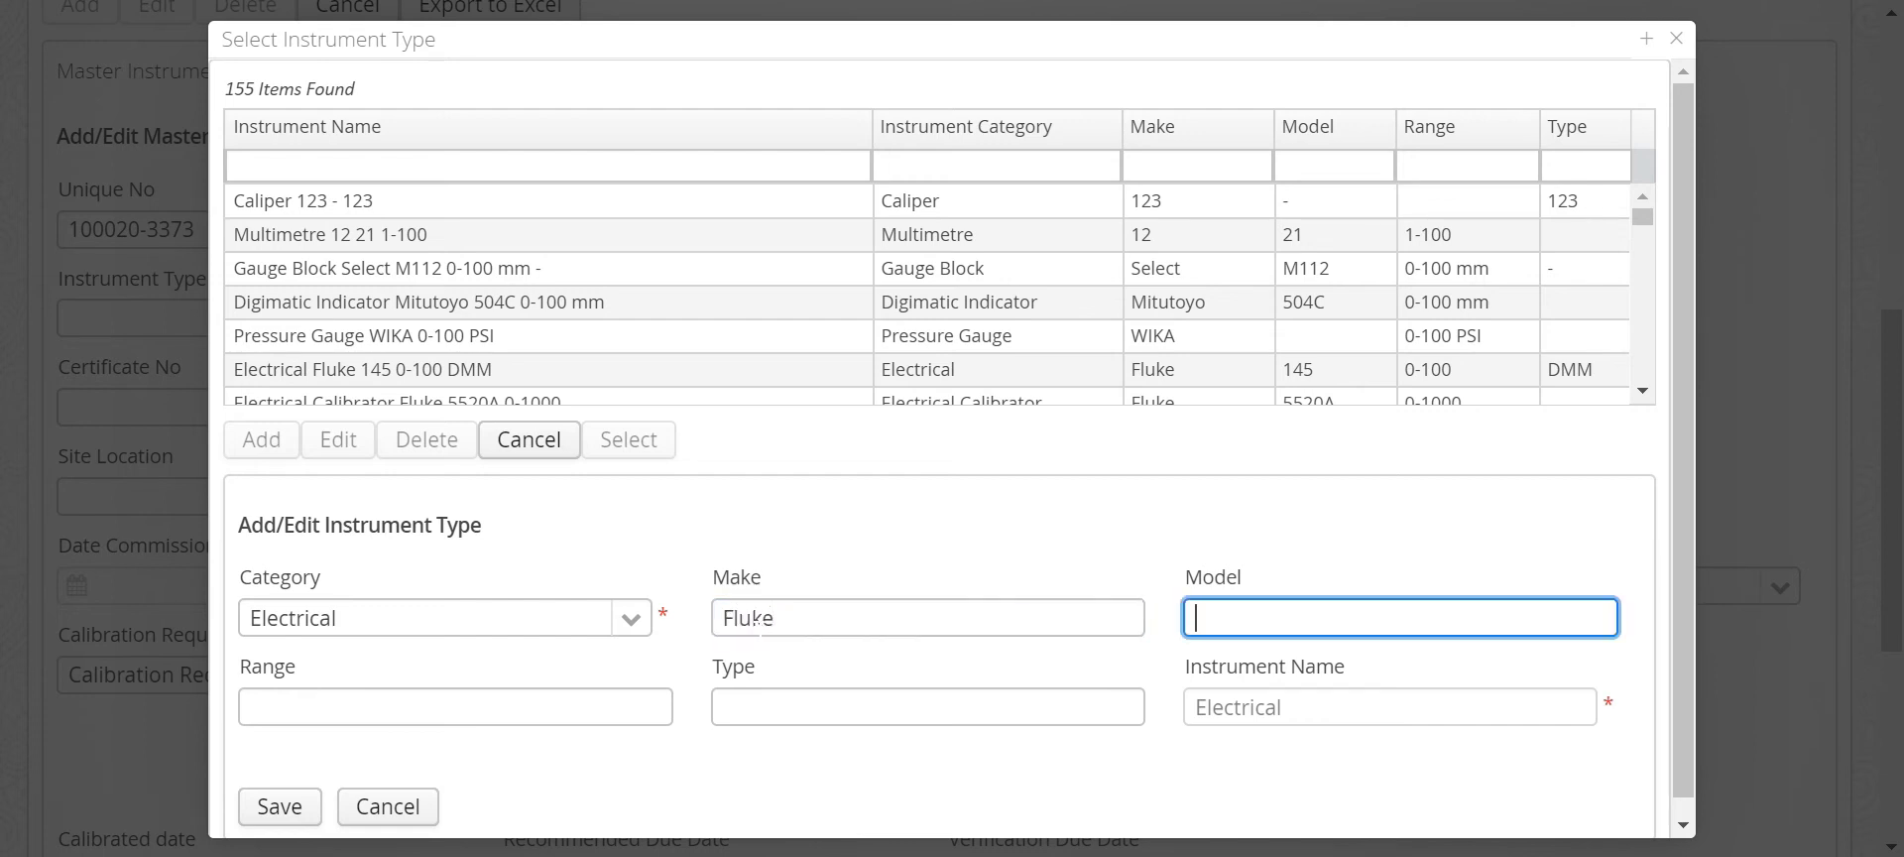
Give the instrument type model 55200 and type Digital, save it and return to the master instrument form
type("55200")
left_click(373, 694)
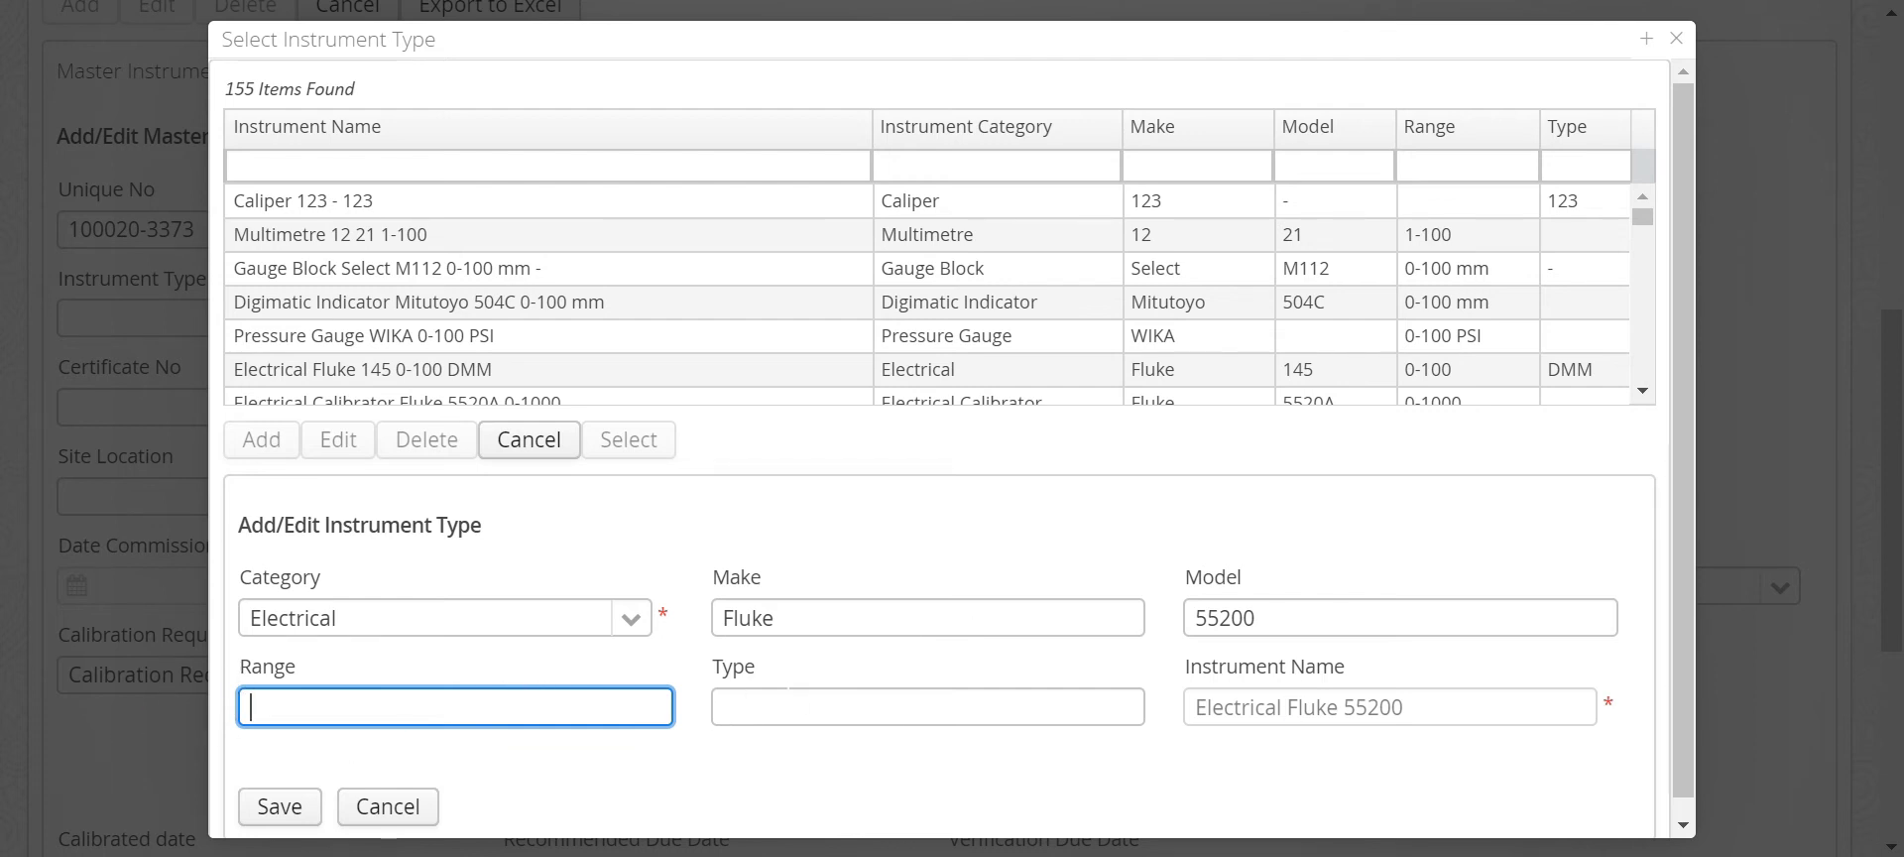
left_click(741, 716)
type("Digital")
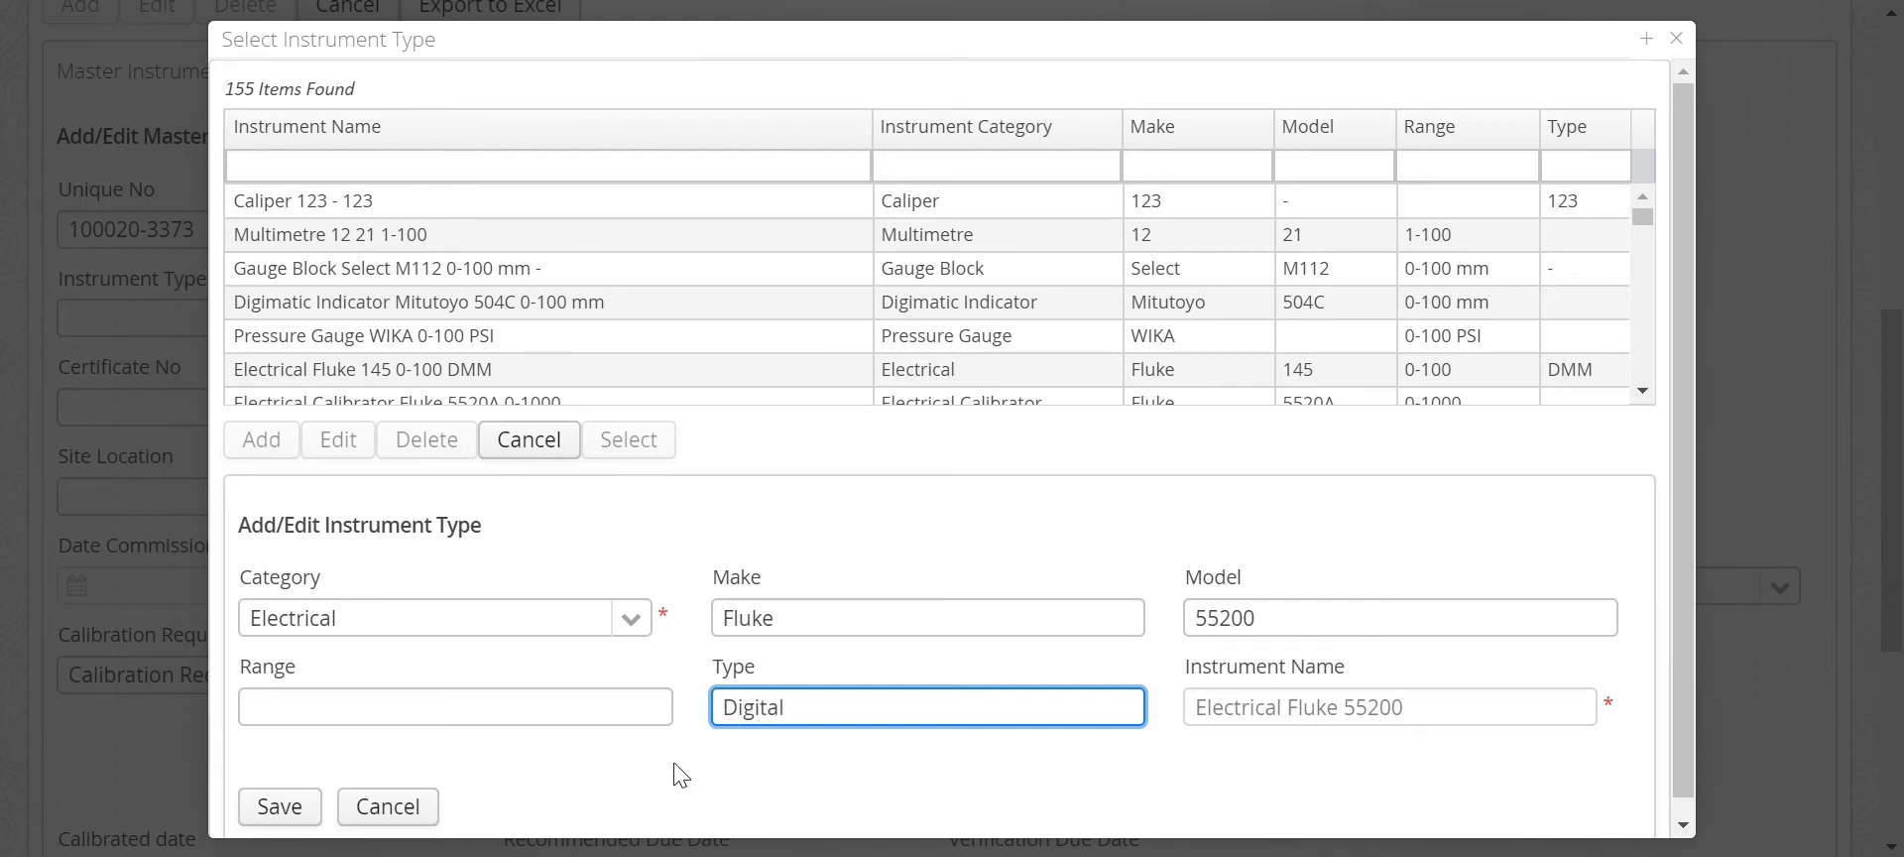
left_click(281, 809)
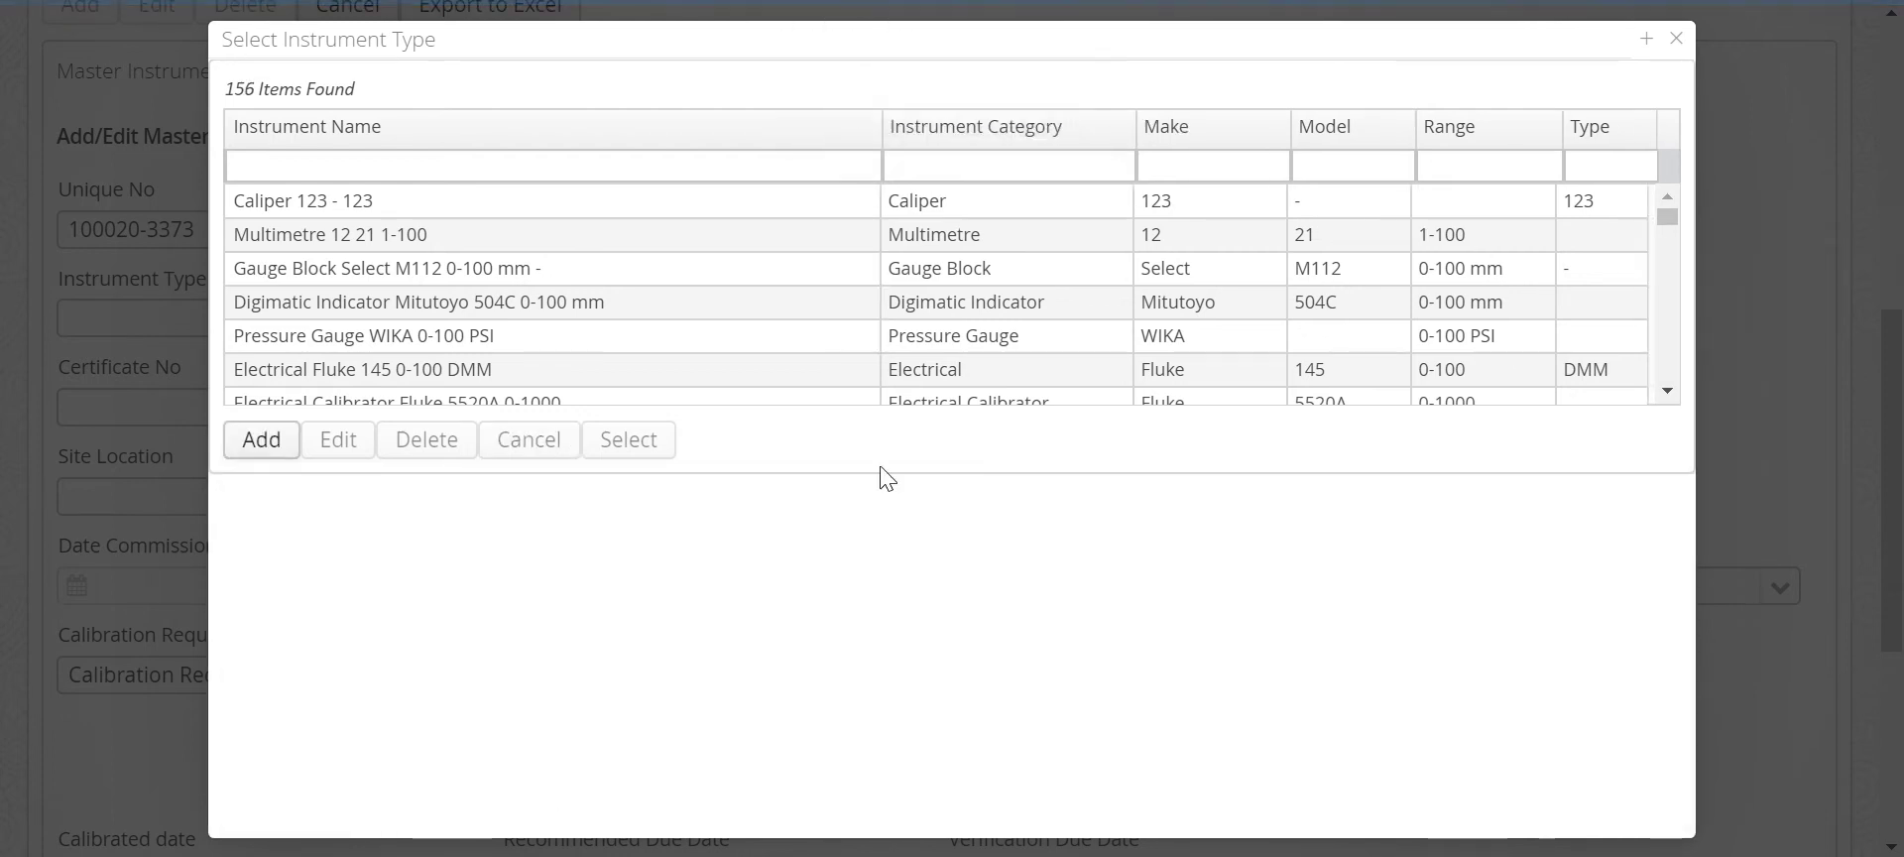
left_click(1676, 40)
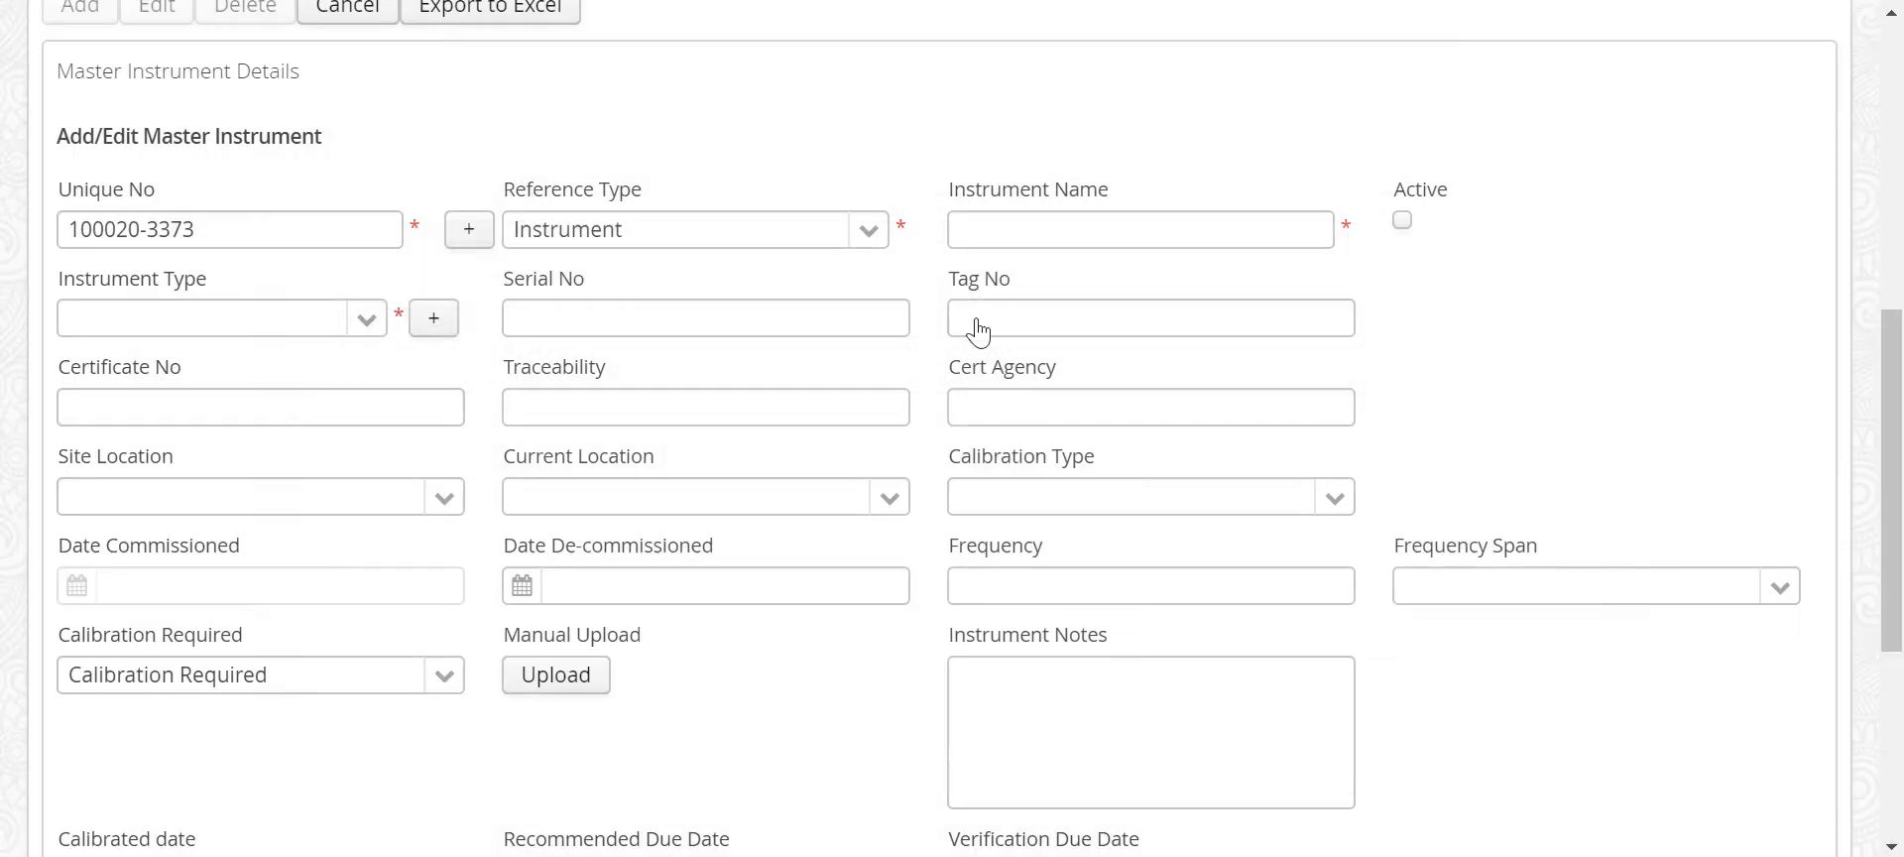
Set the master instrument's instrument type to Electrical Calibrator Fluke 5520A 0-1000
left_click(159, 328)
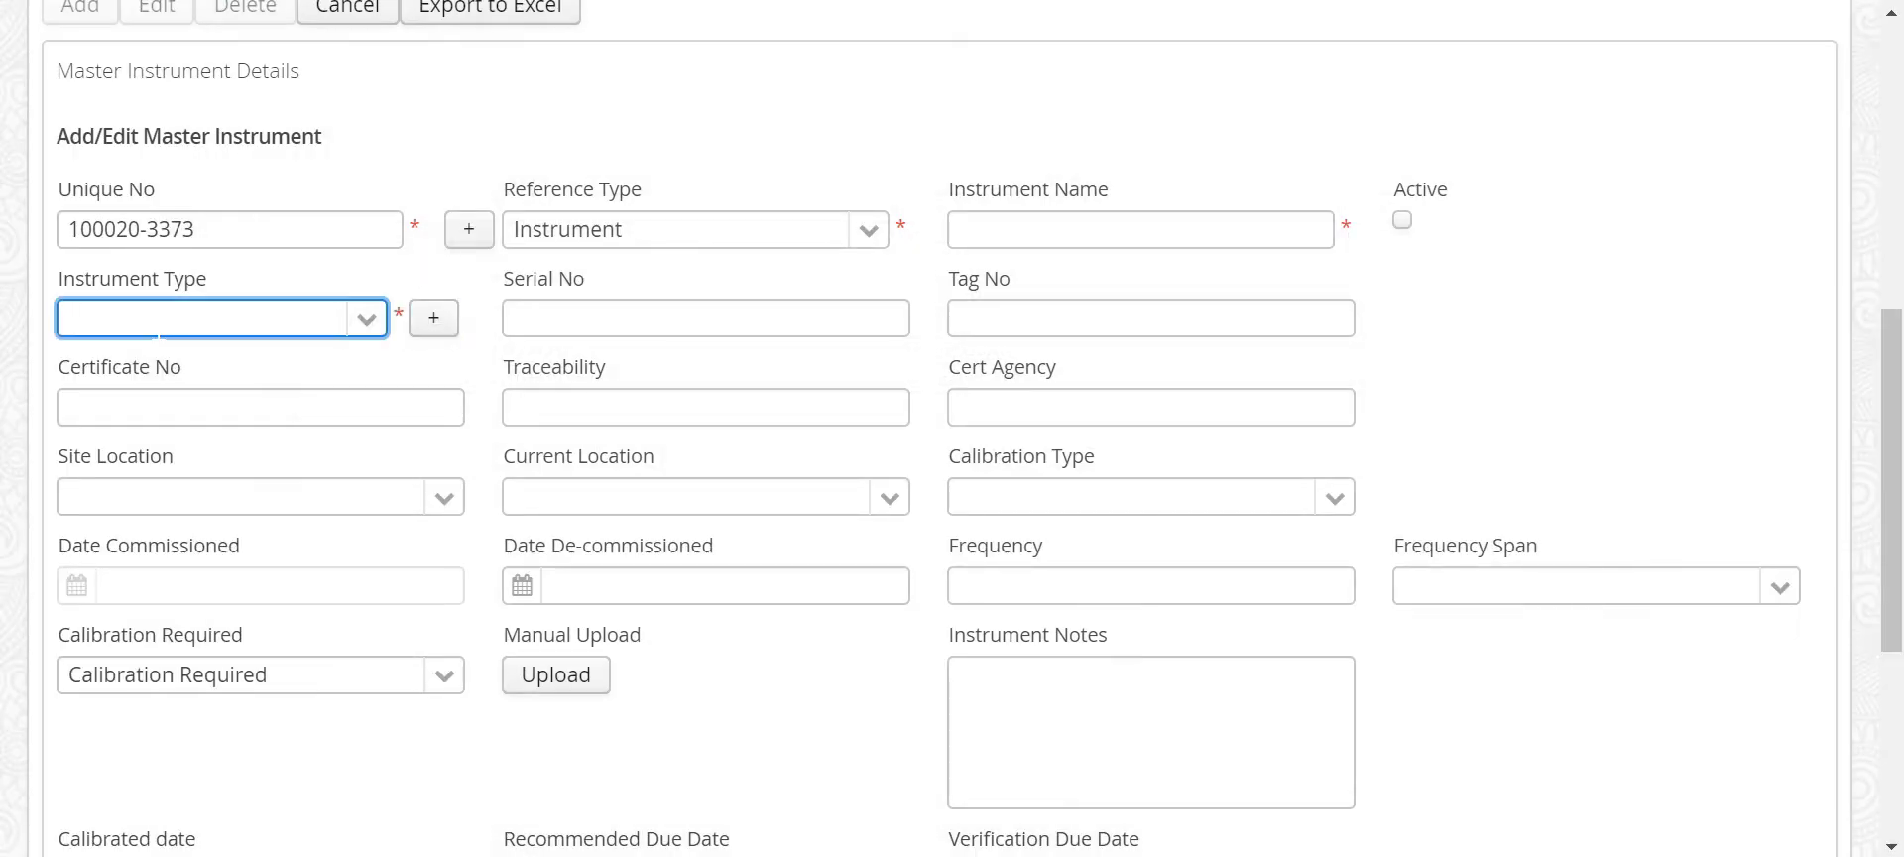
type("ele")
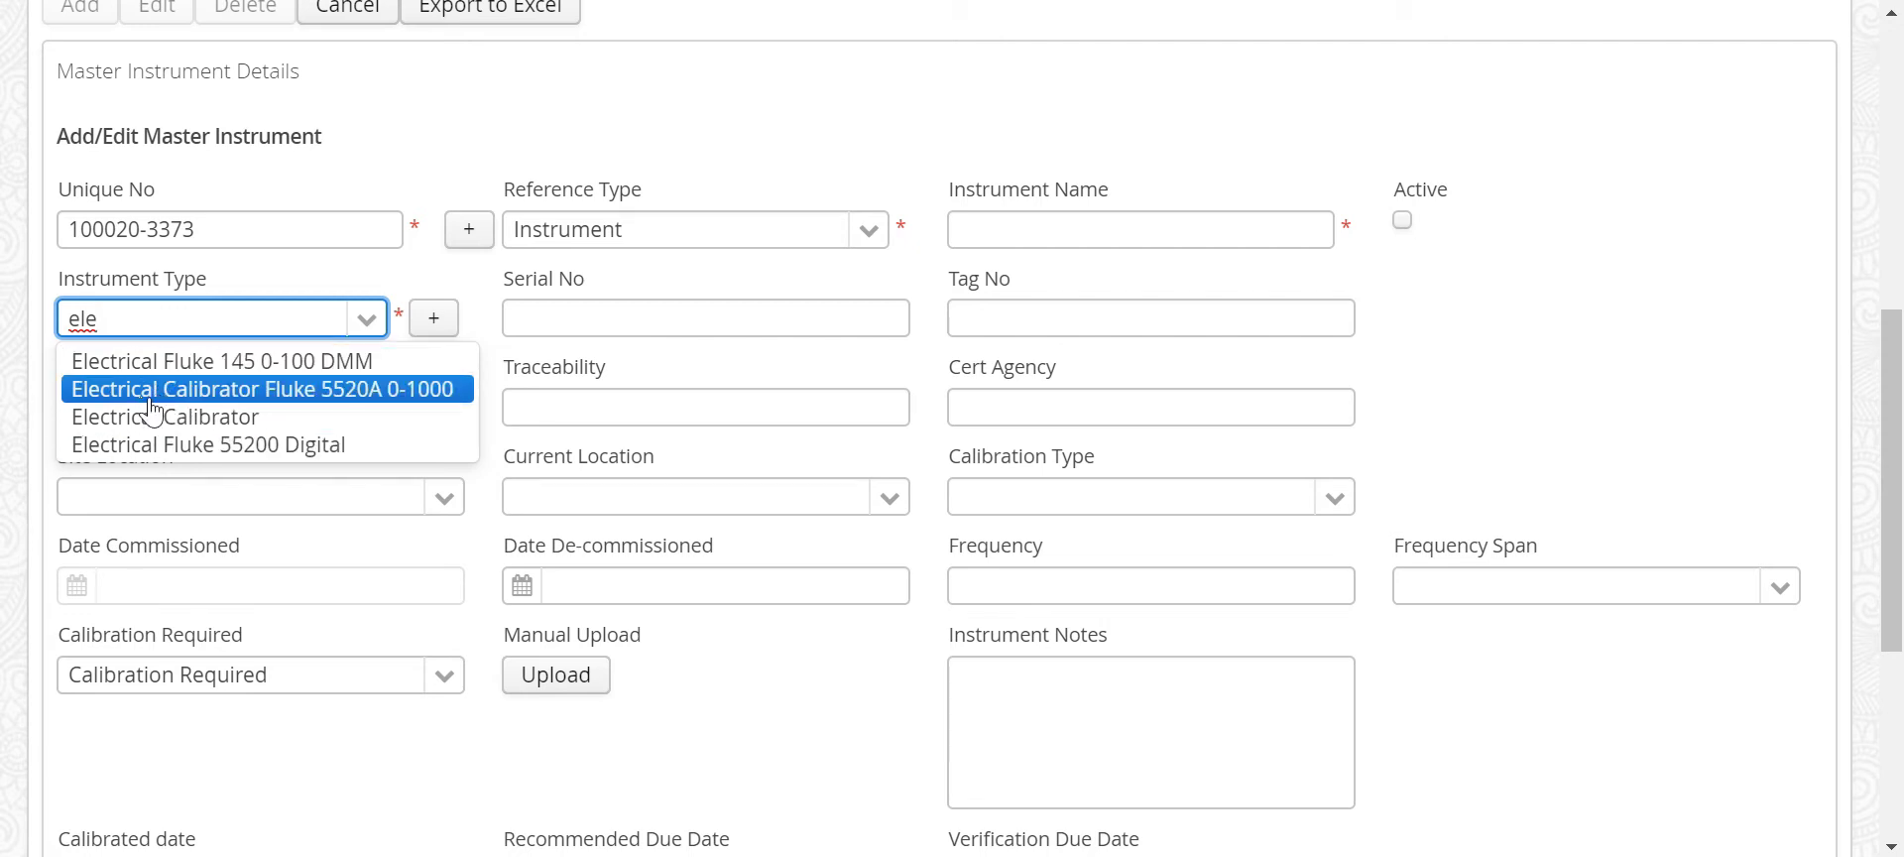
left_click(225, 393)
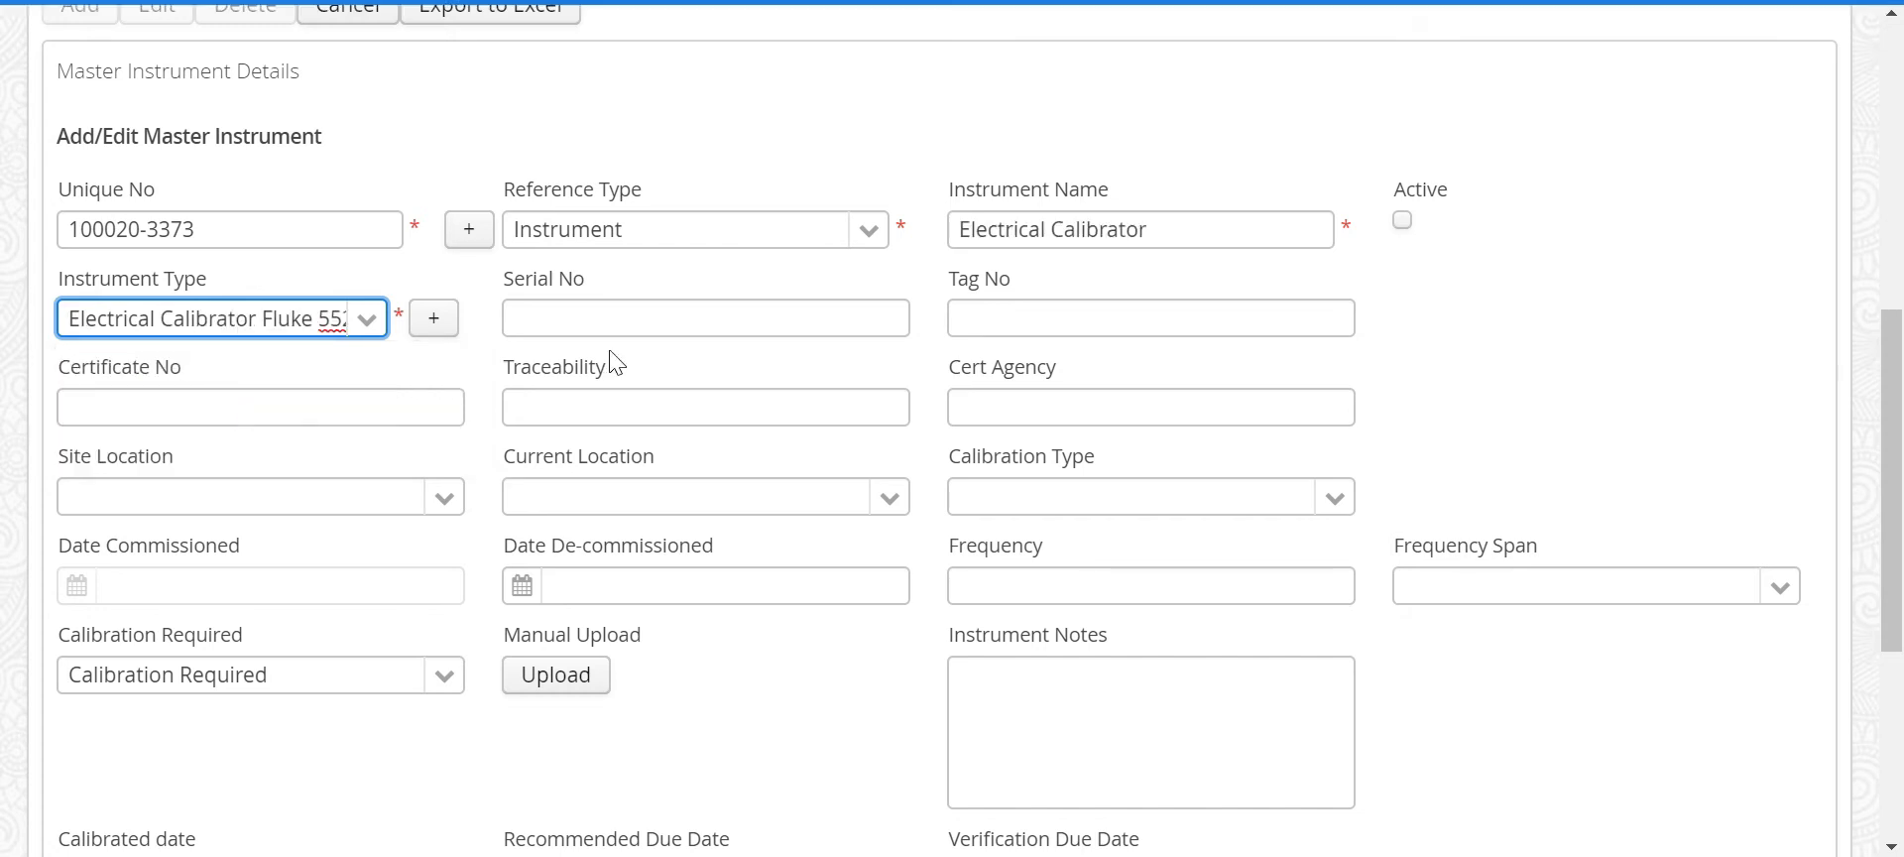
left_click(777, 333)
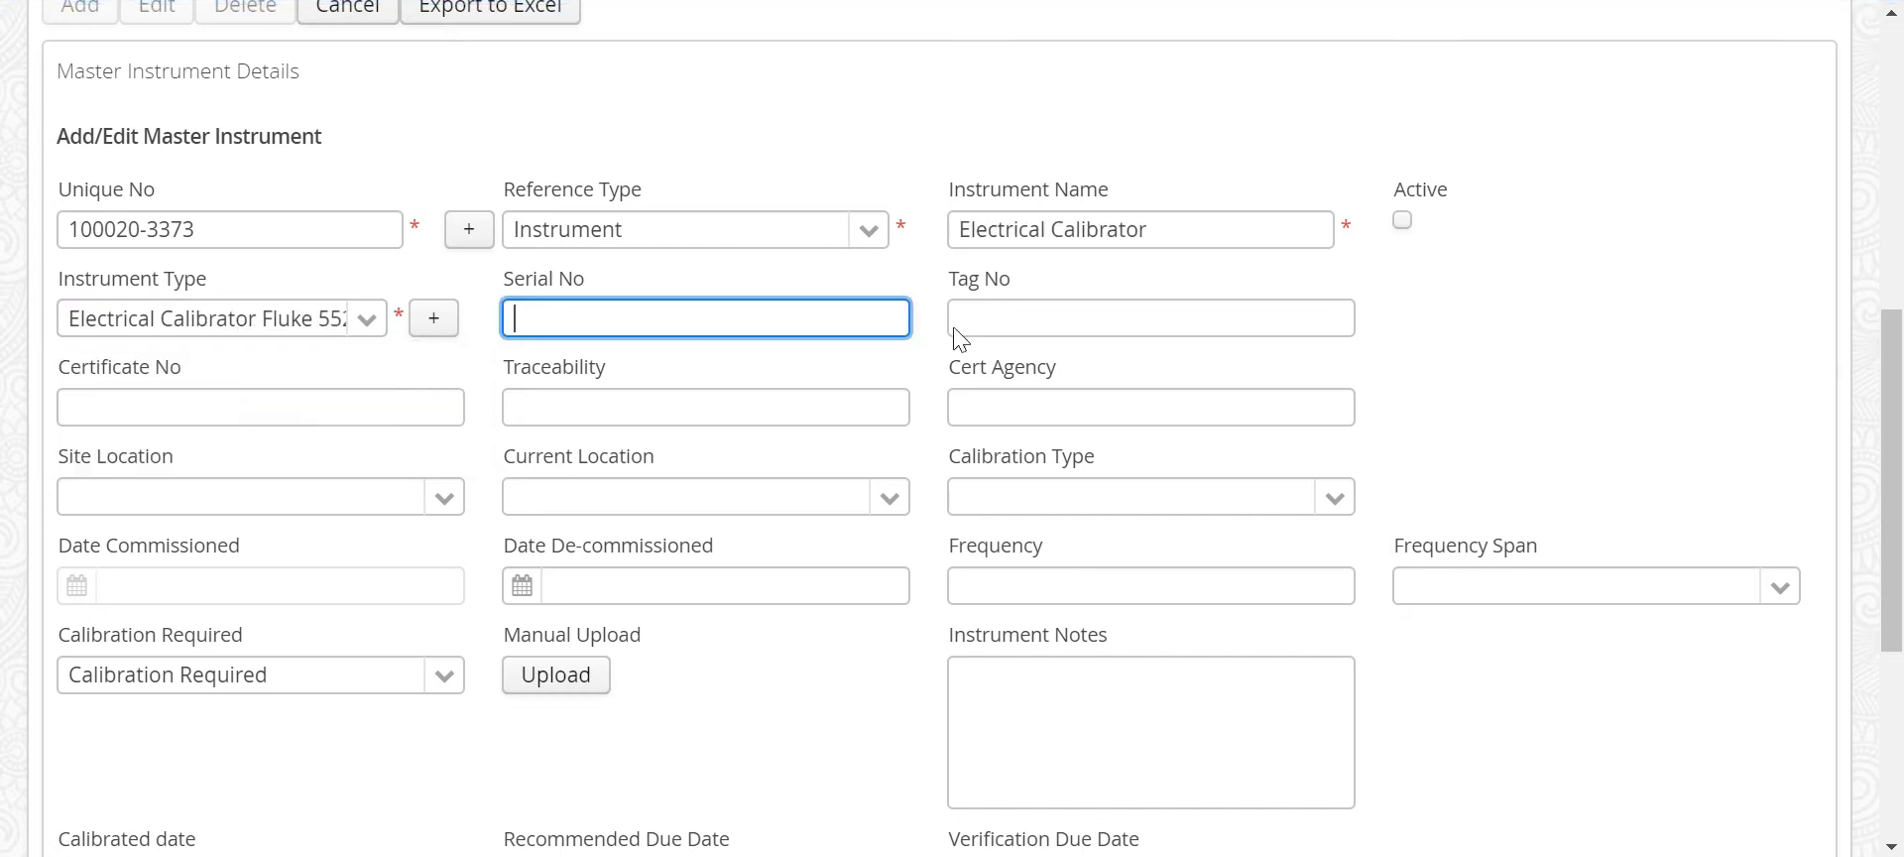
key("Tab")
key("Tab")
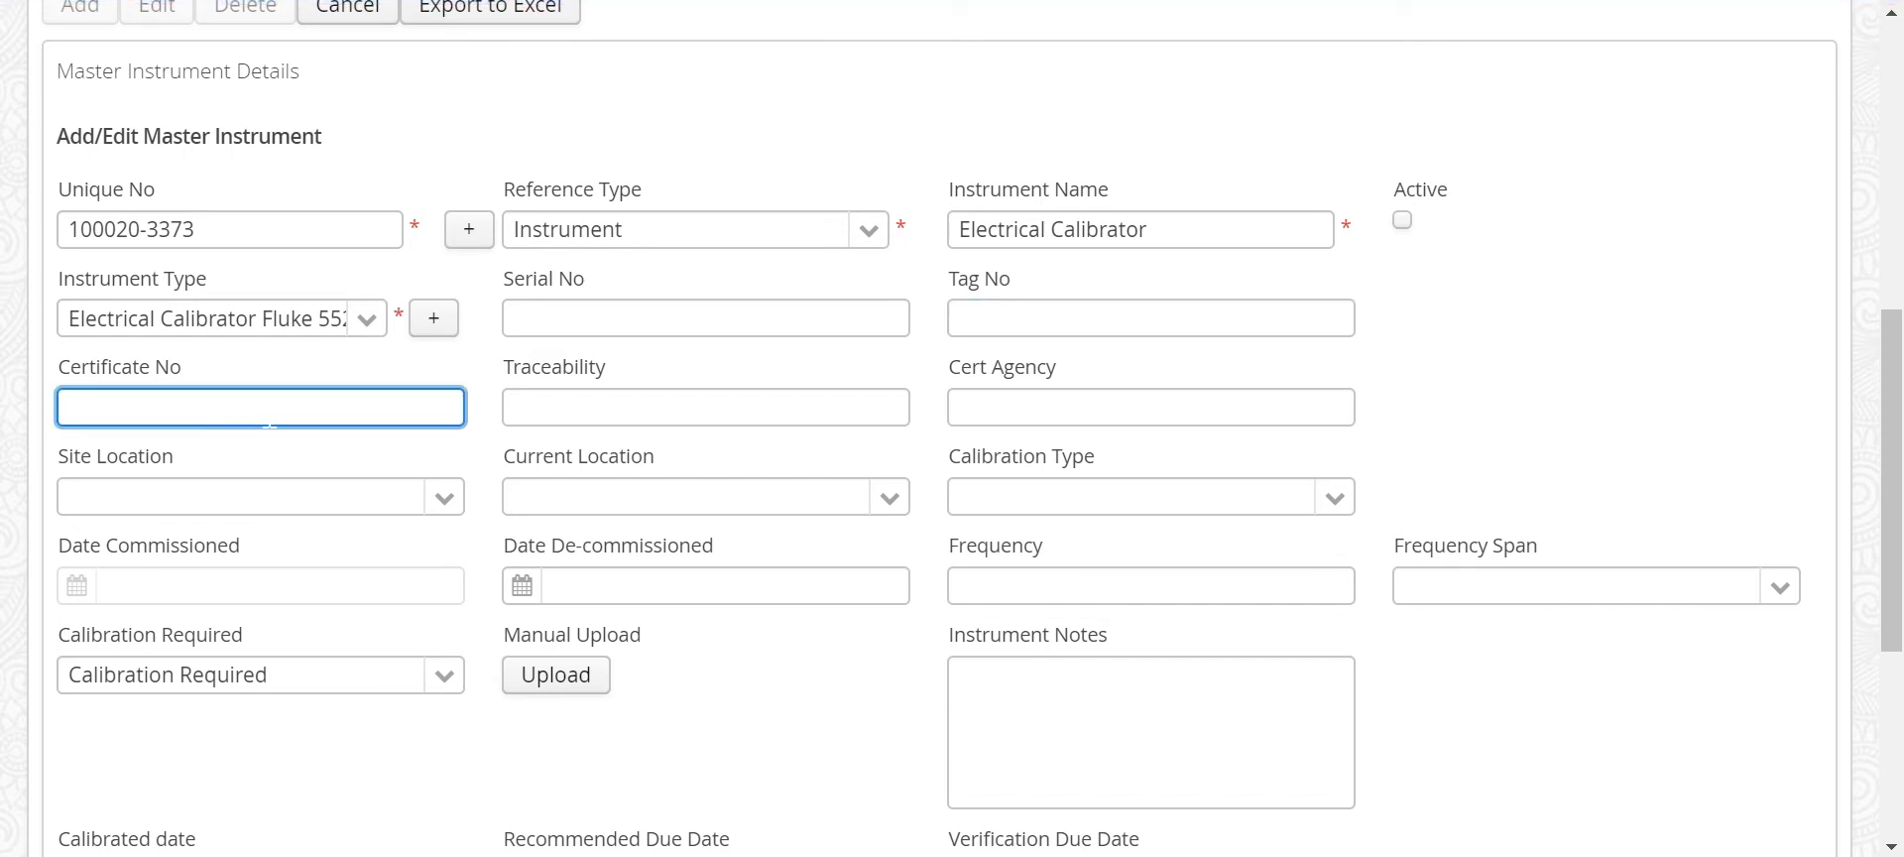
key("Tab")
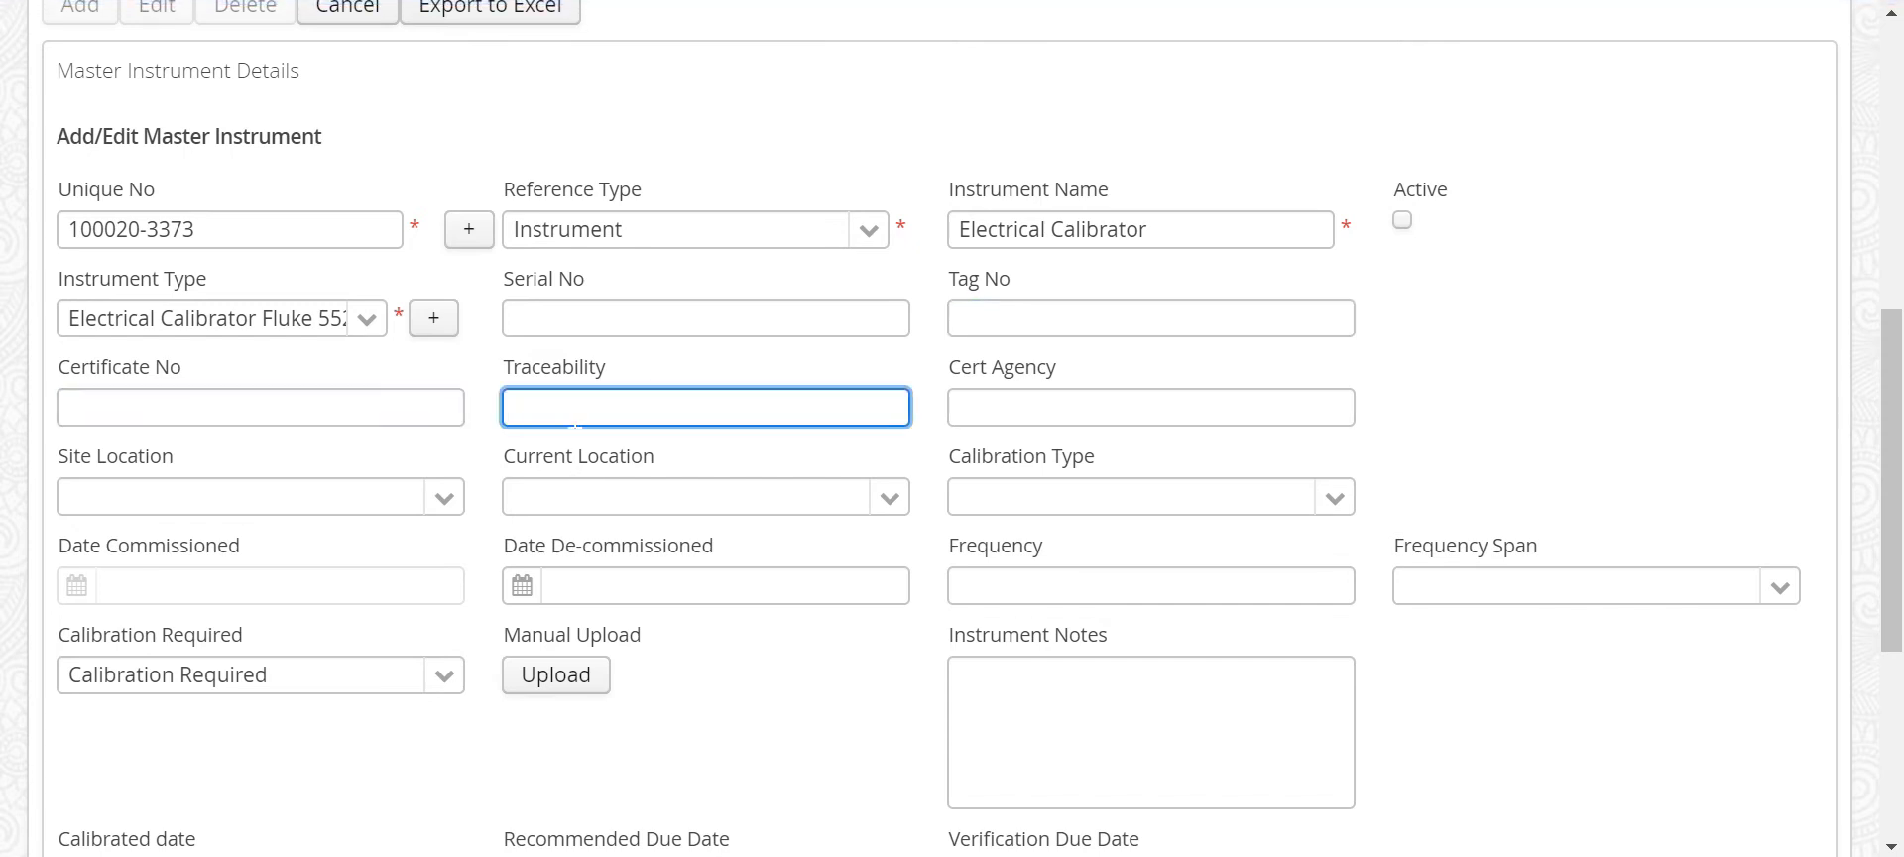
scroll(694, 377, "down", 2)
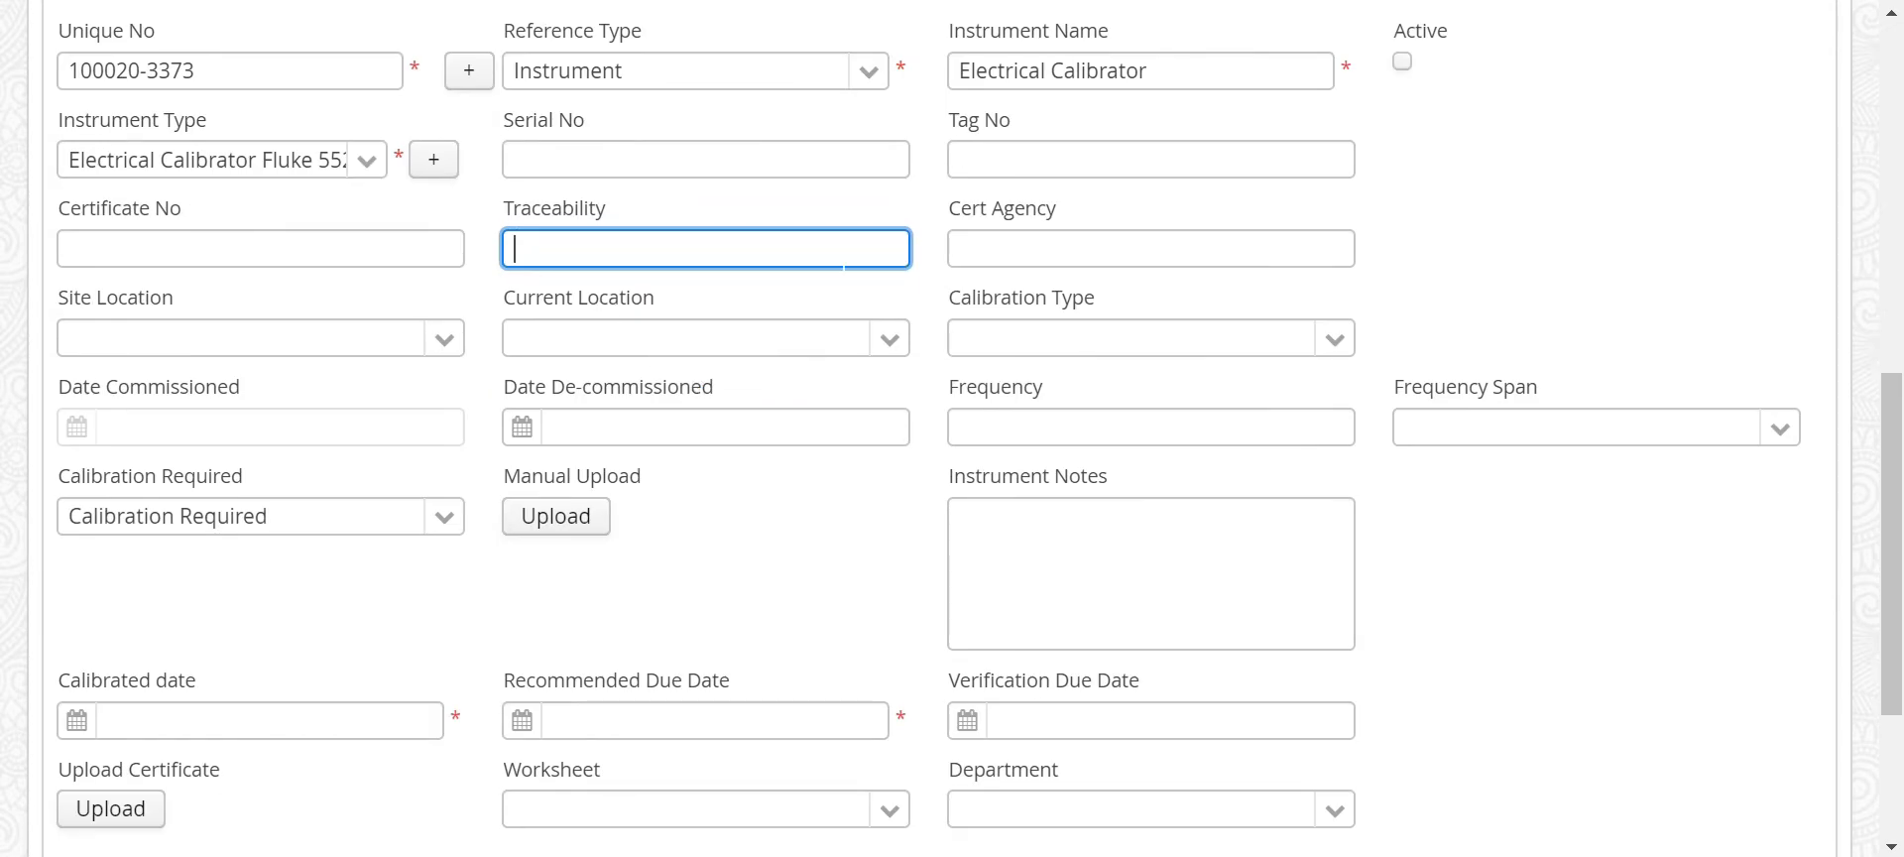
key("Tab")
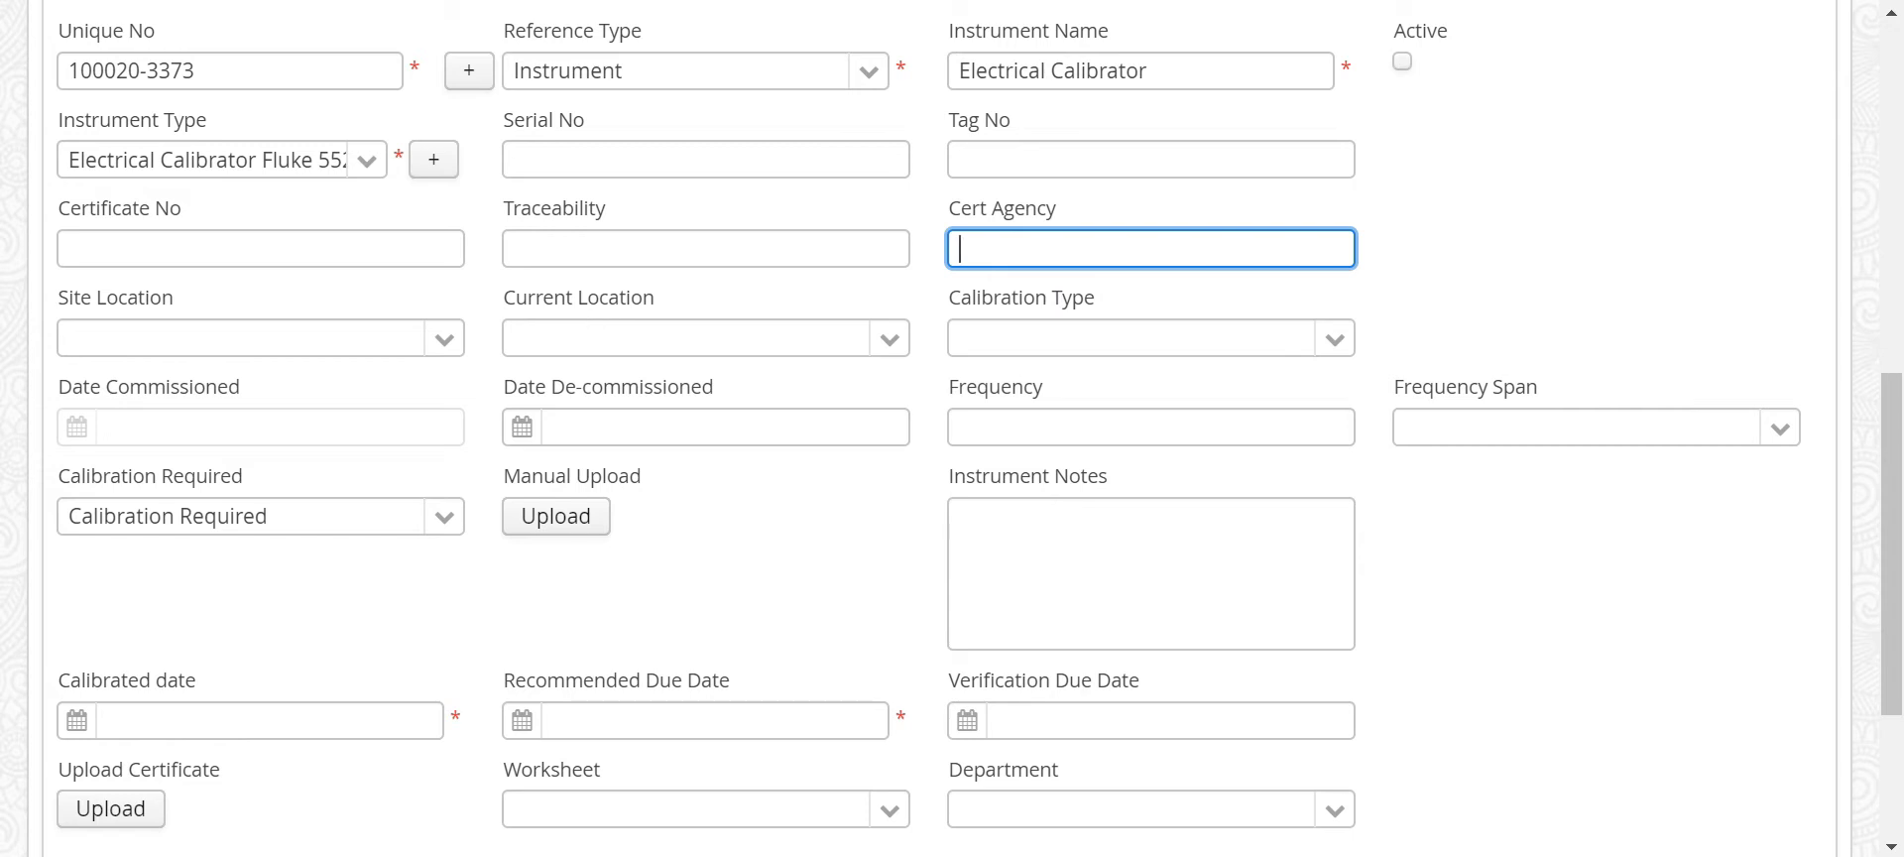
Set the site location to Melbourne – Keilor Park and the current location to Out Of Calibration
left_click(445, 340)
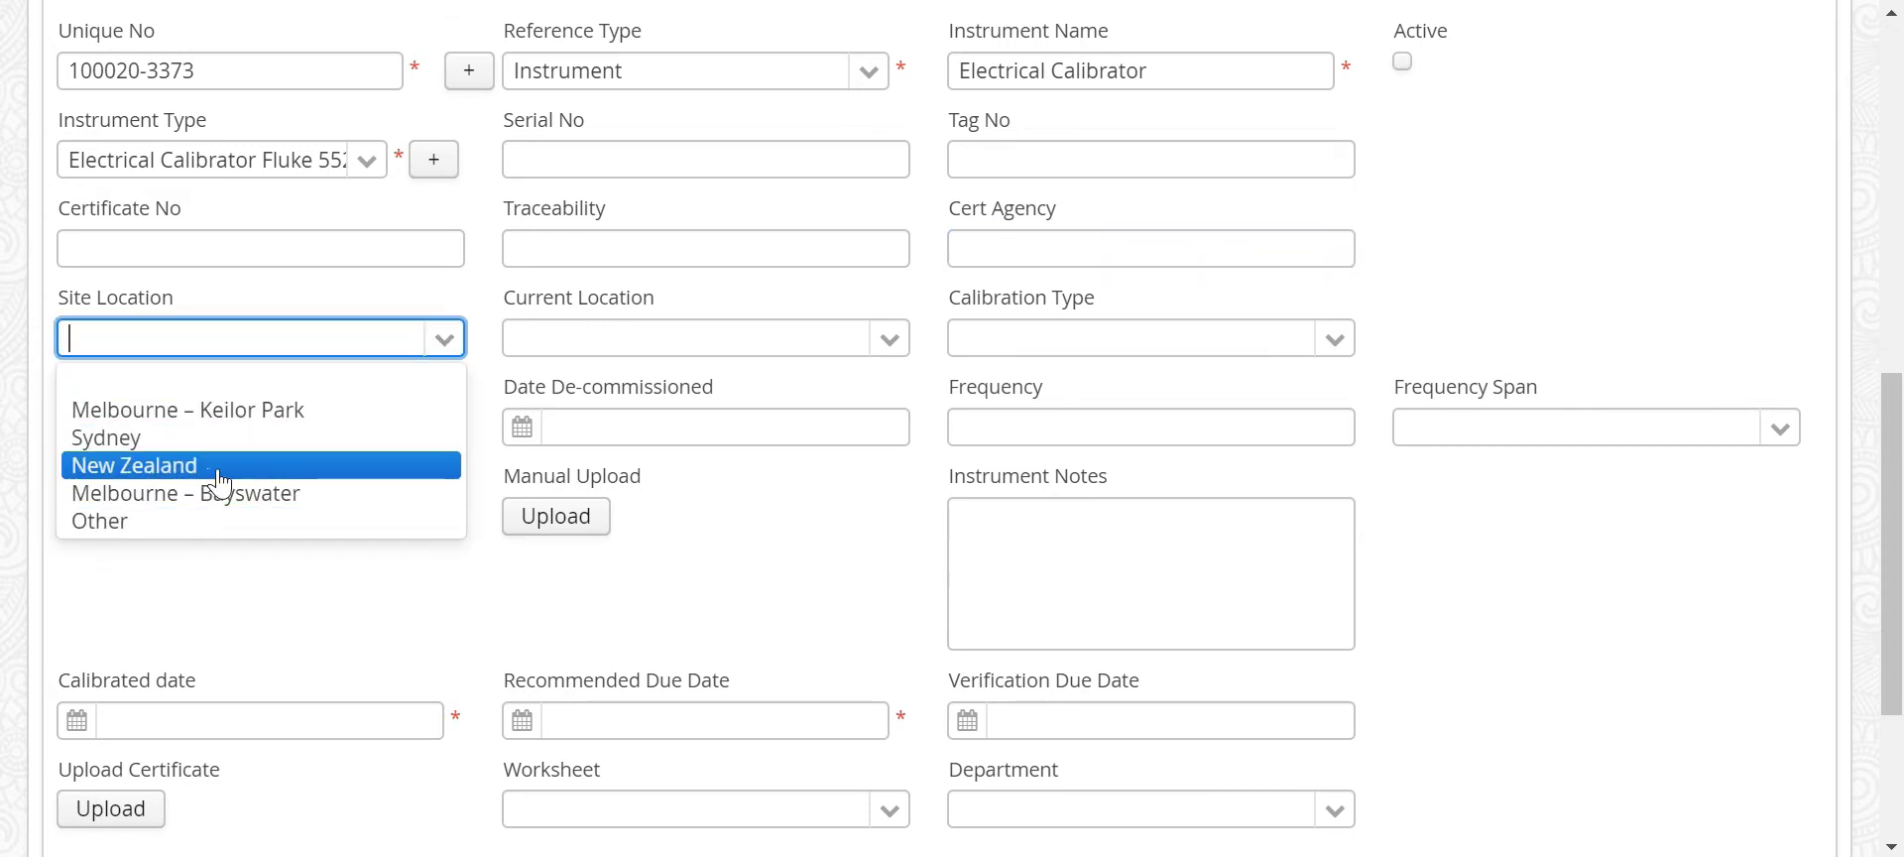
left_click(188, 410)
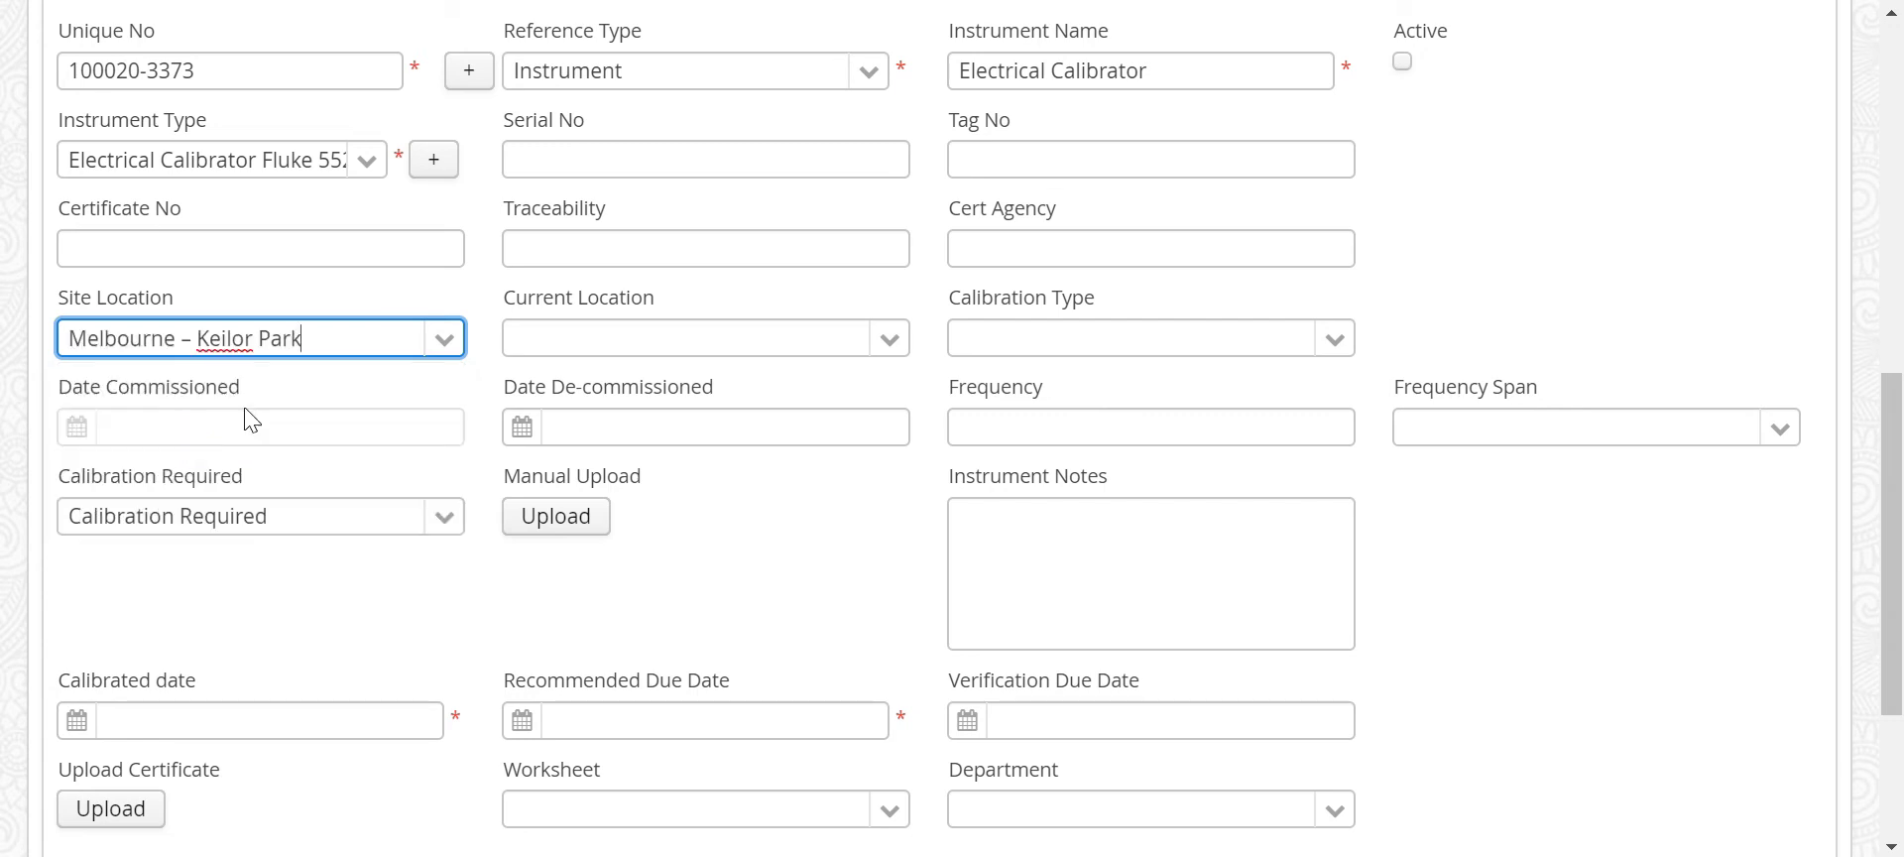
left_click(889, 337)
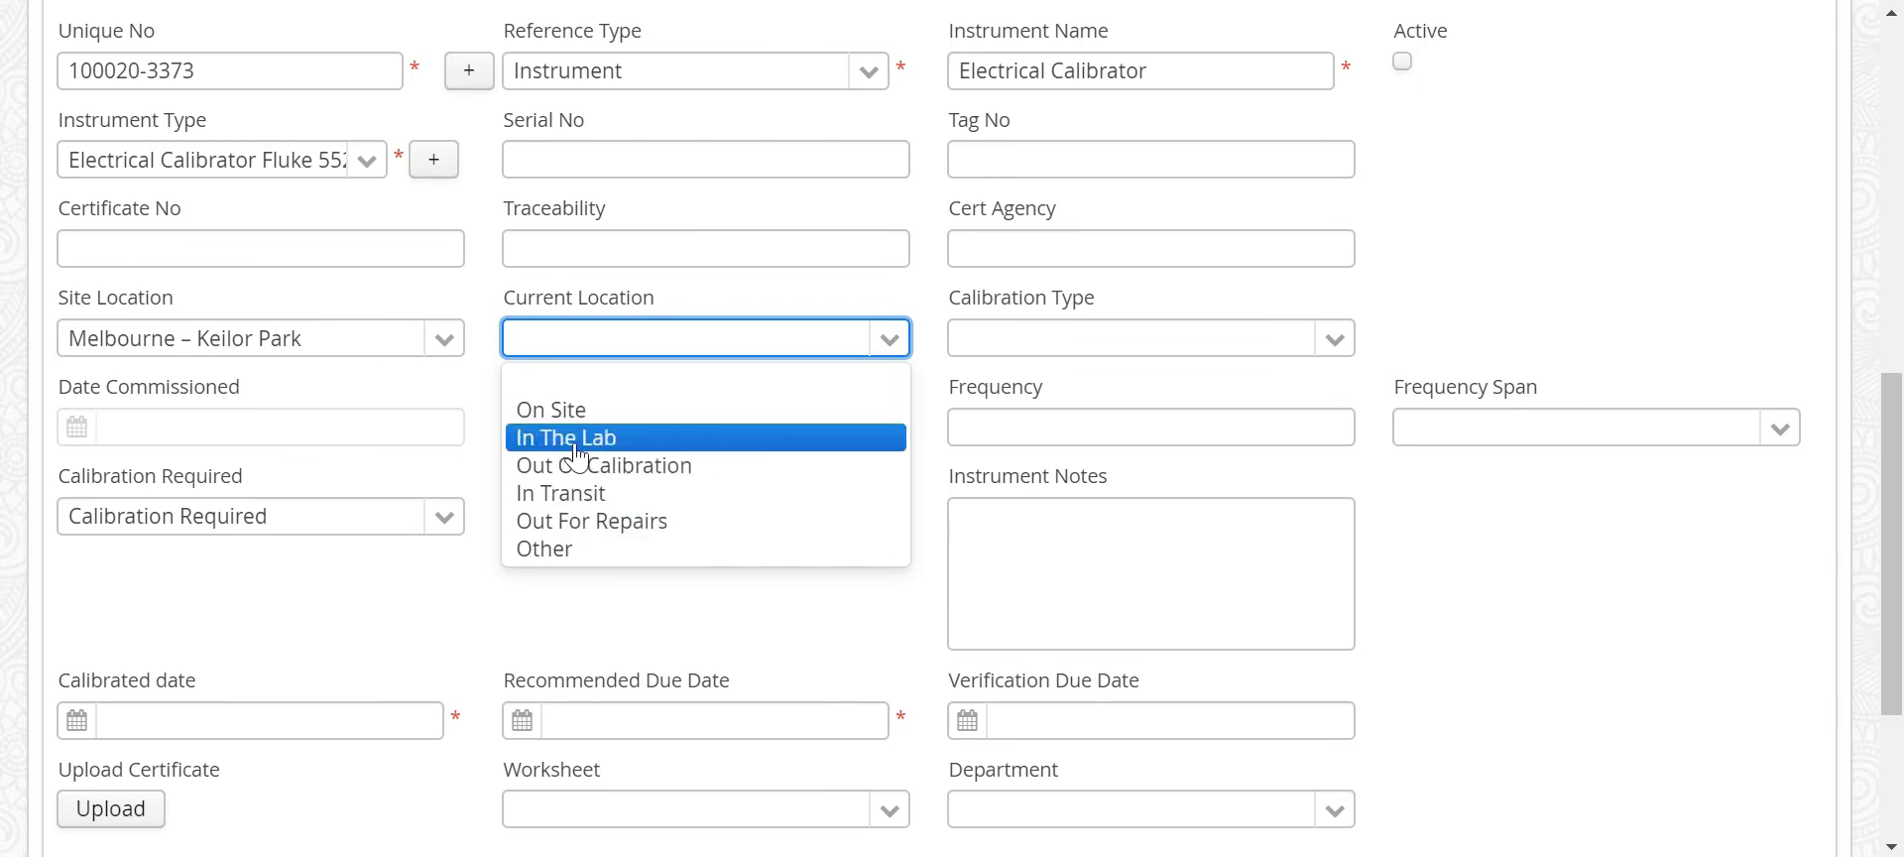
left_click(588, 474)
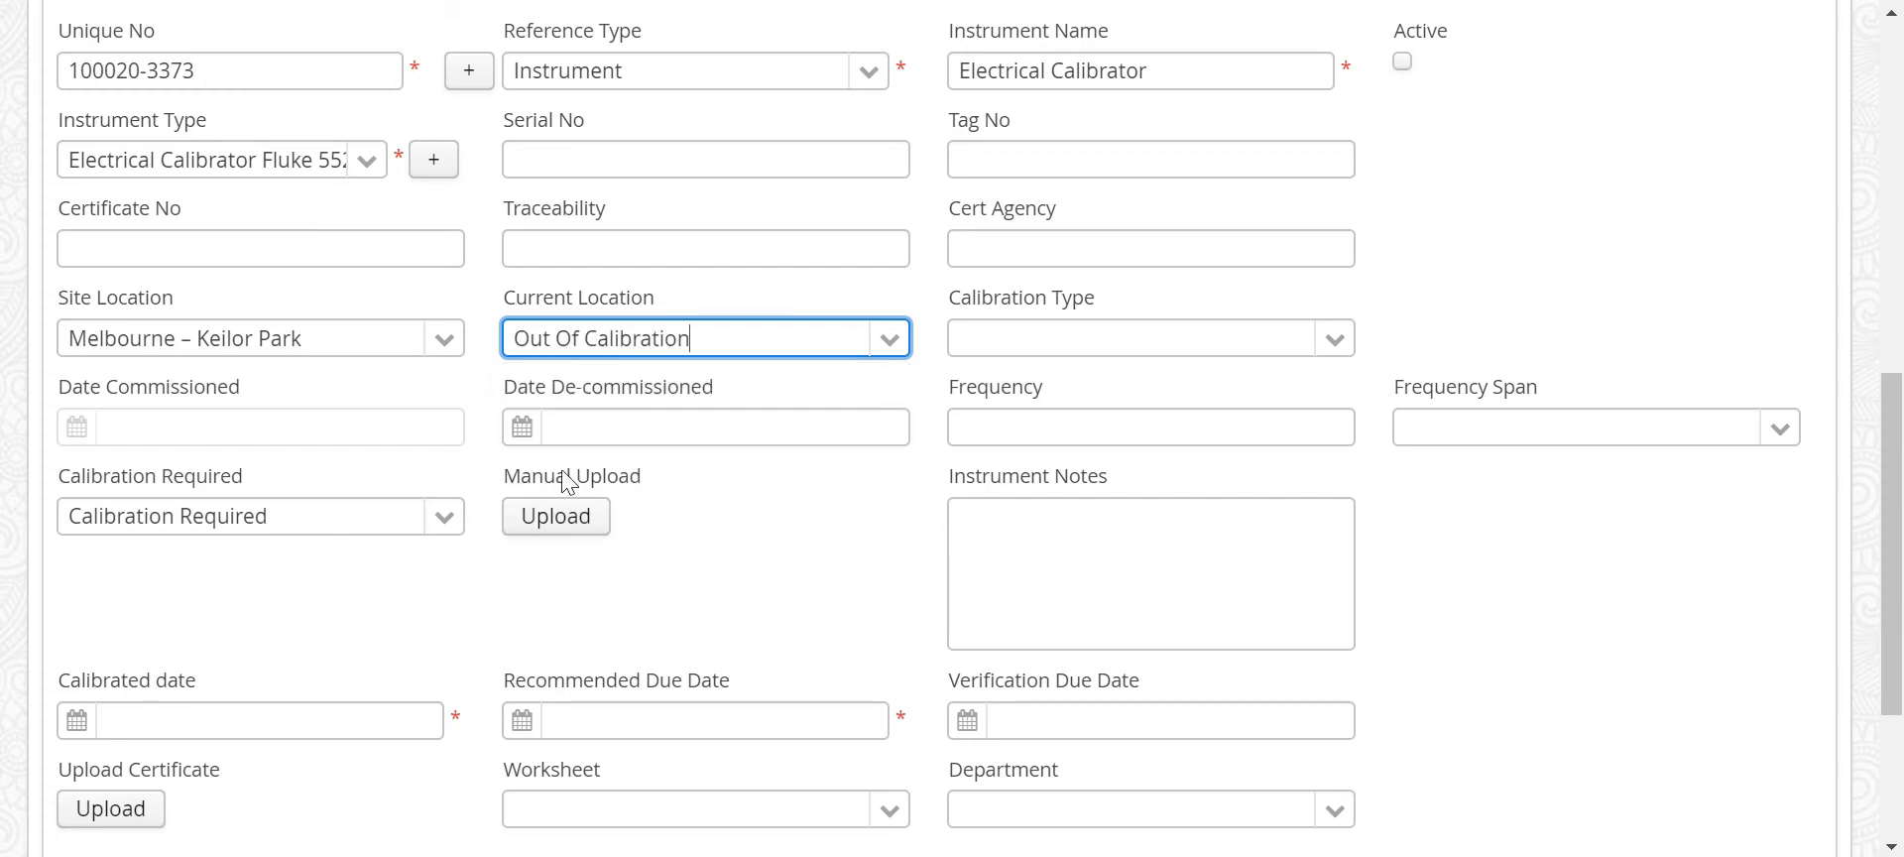
Set the calibration type to External and choose UTSOURCE as the calibration vendor
left_click(1334, 347)
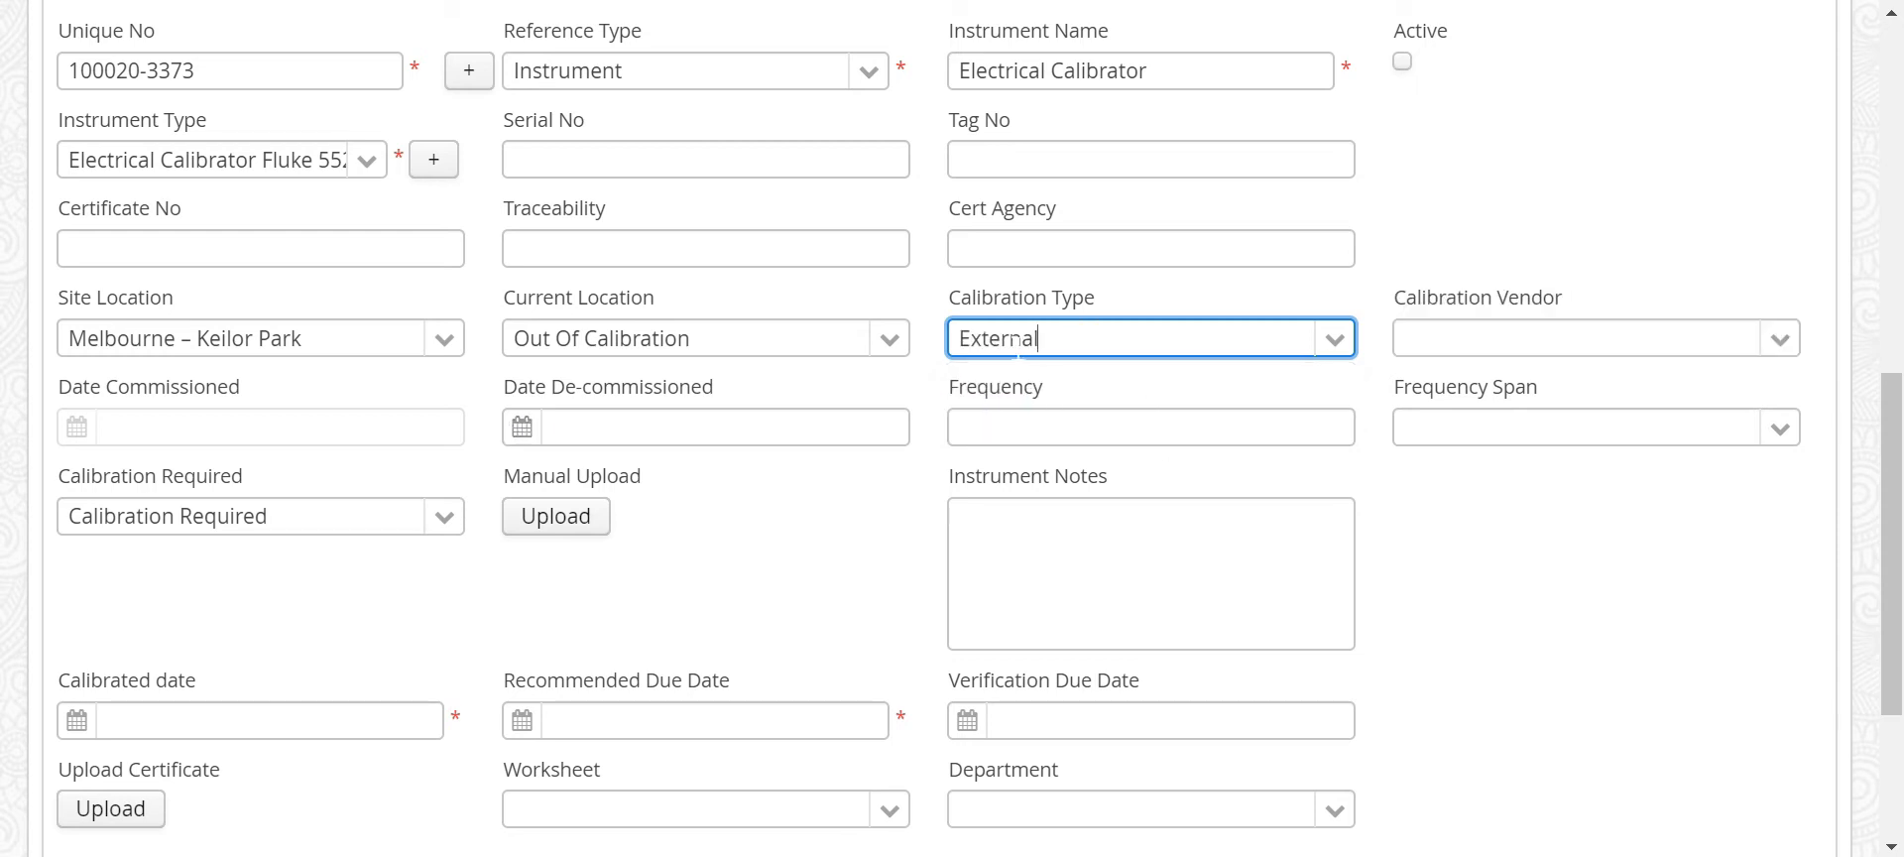
left_click(1784, 345)
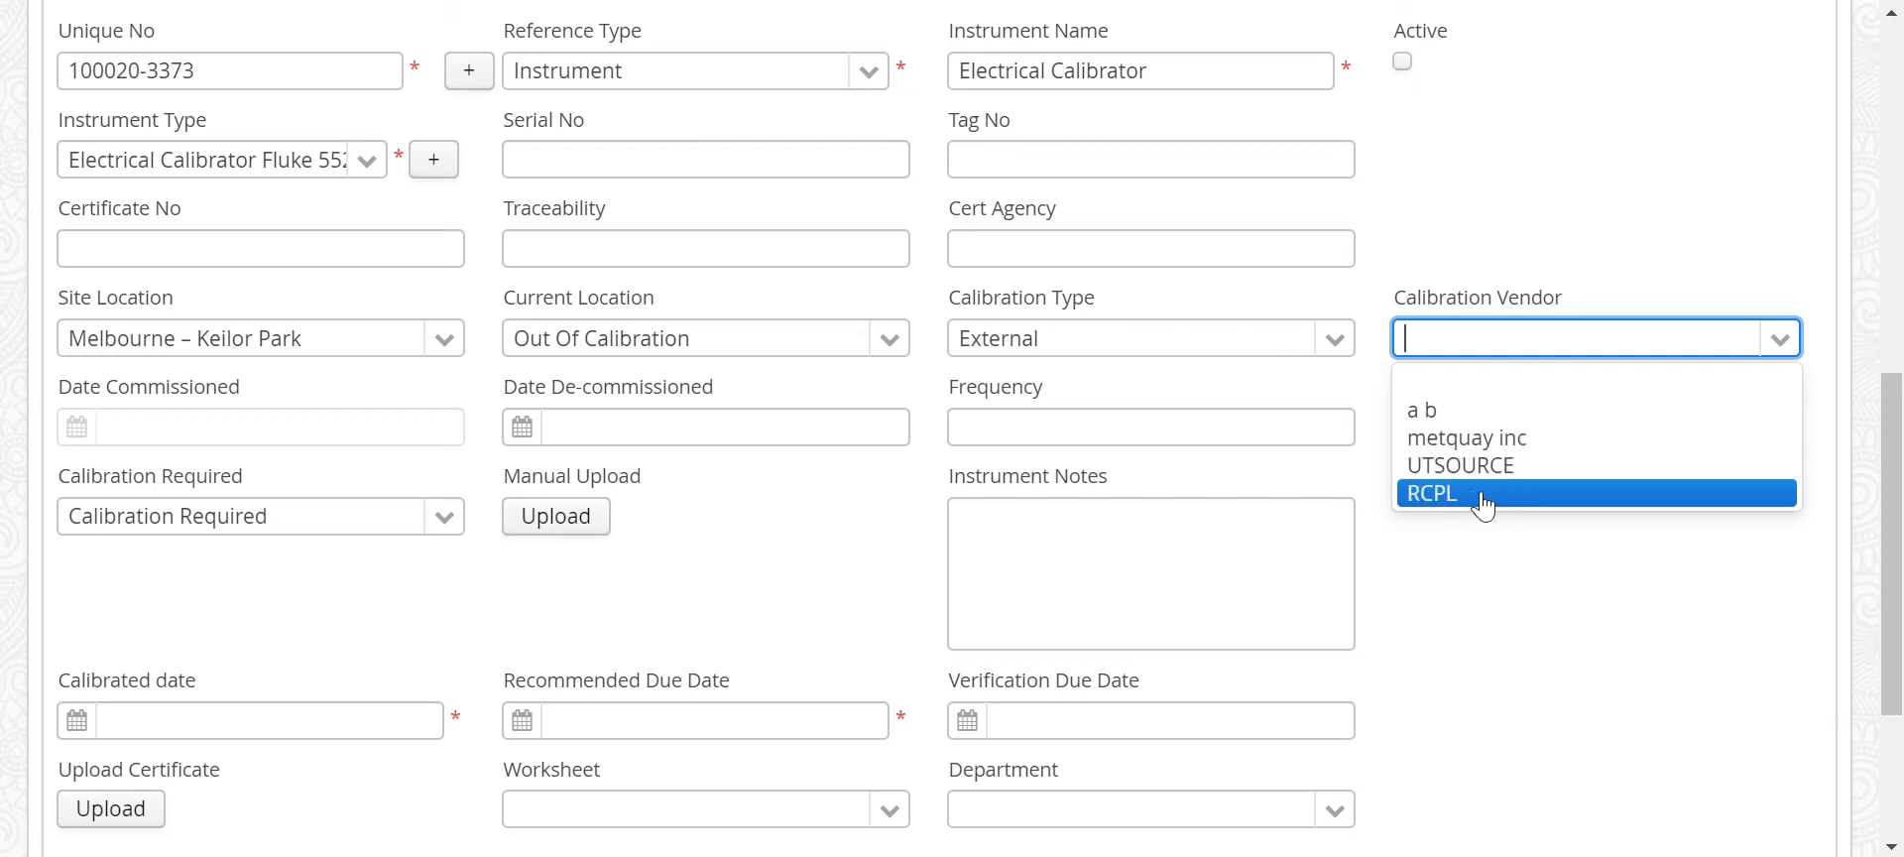
left_click(1454, 468)
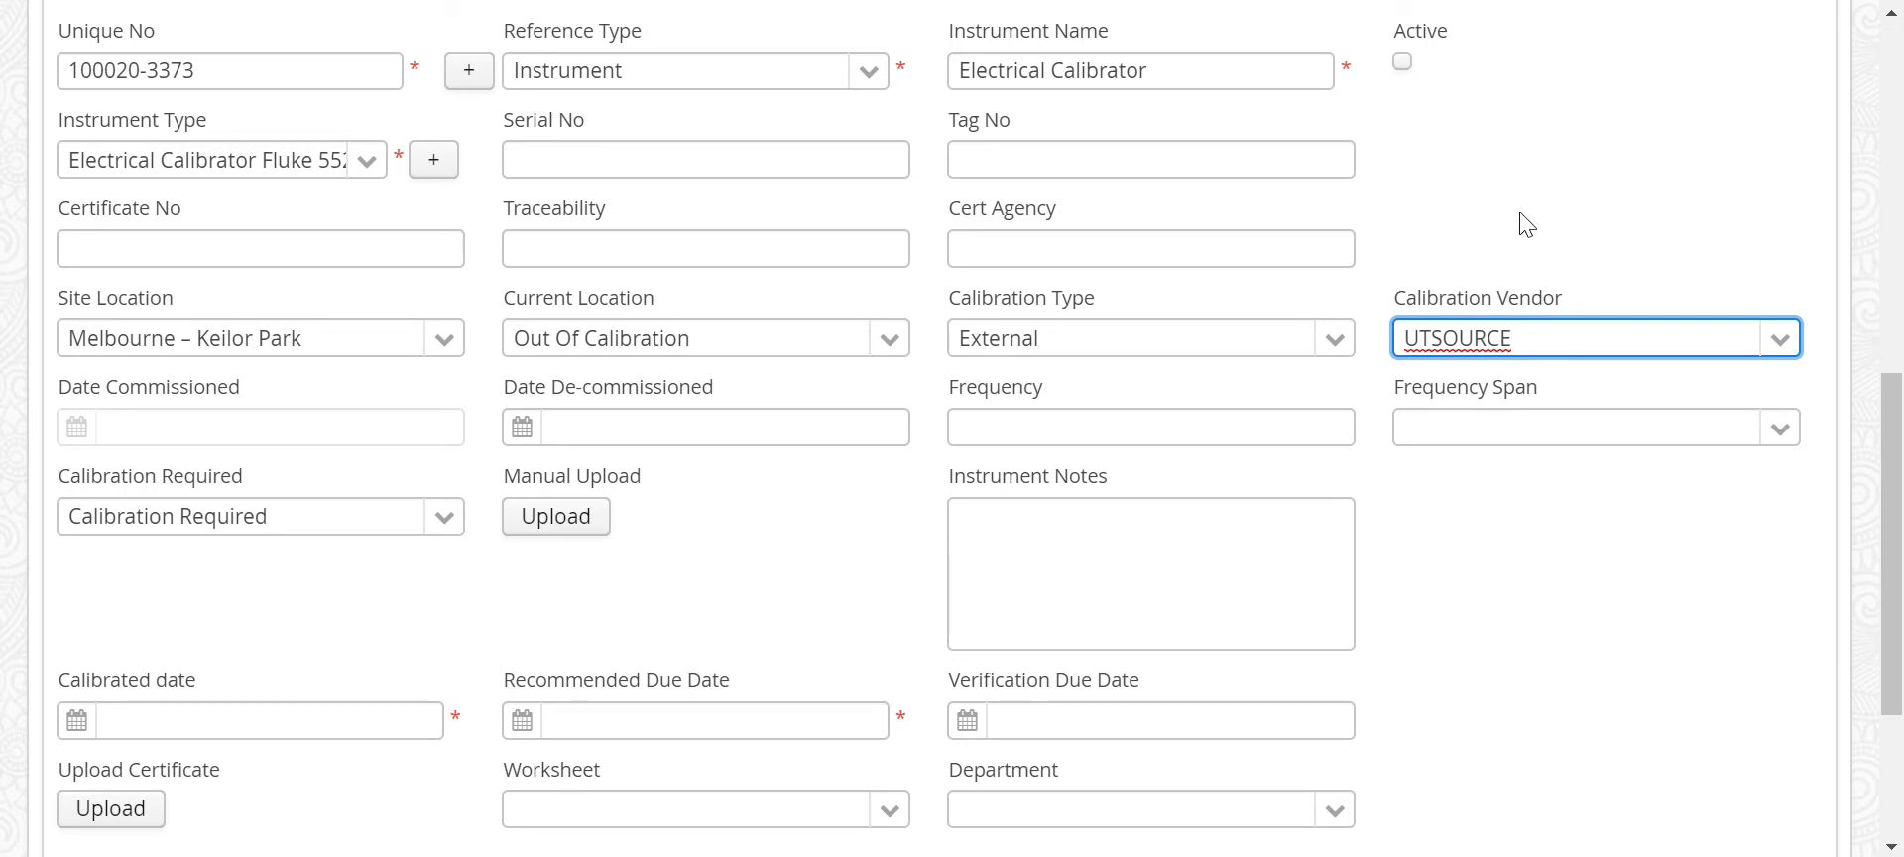
scroll(1521, 221, "up", 1)
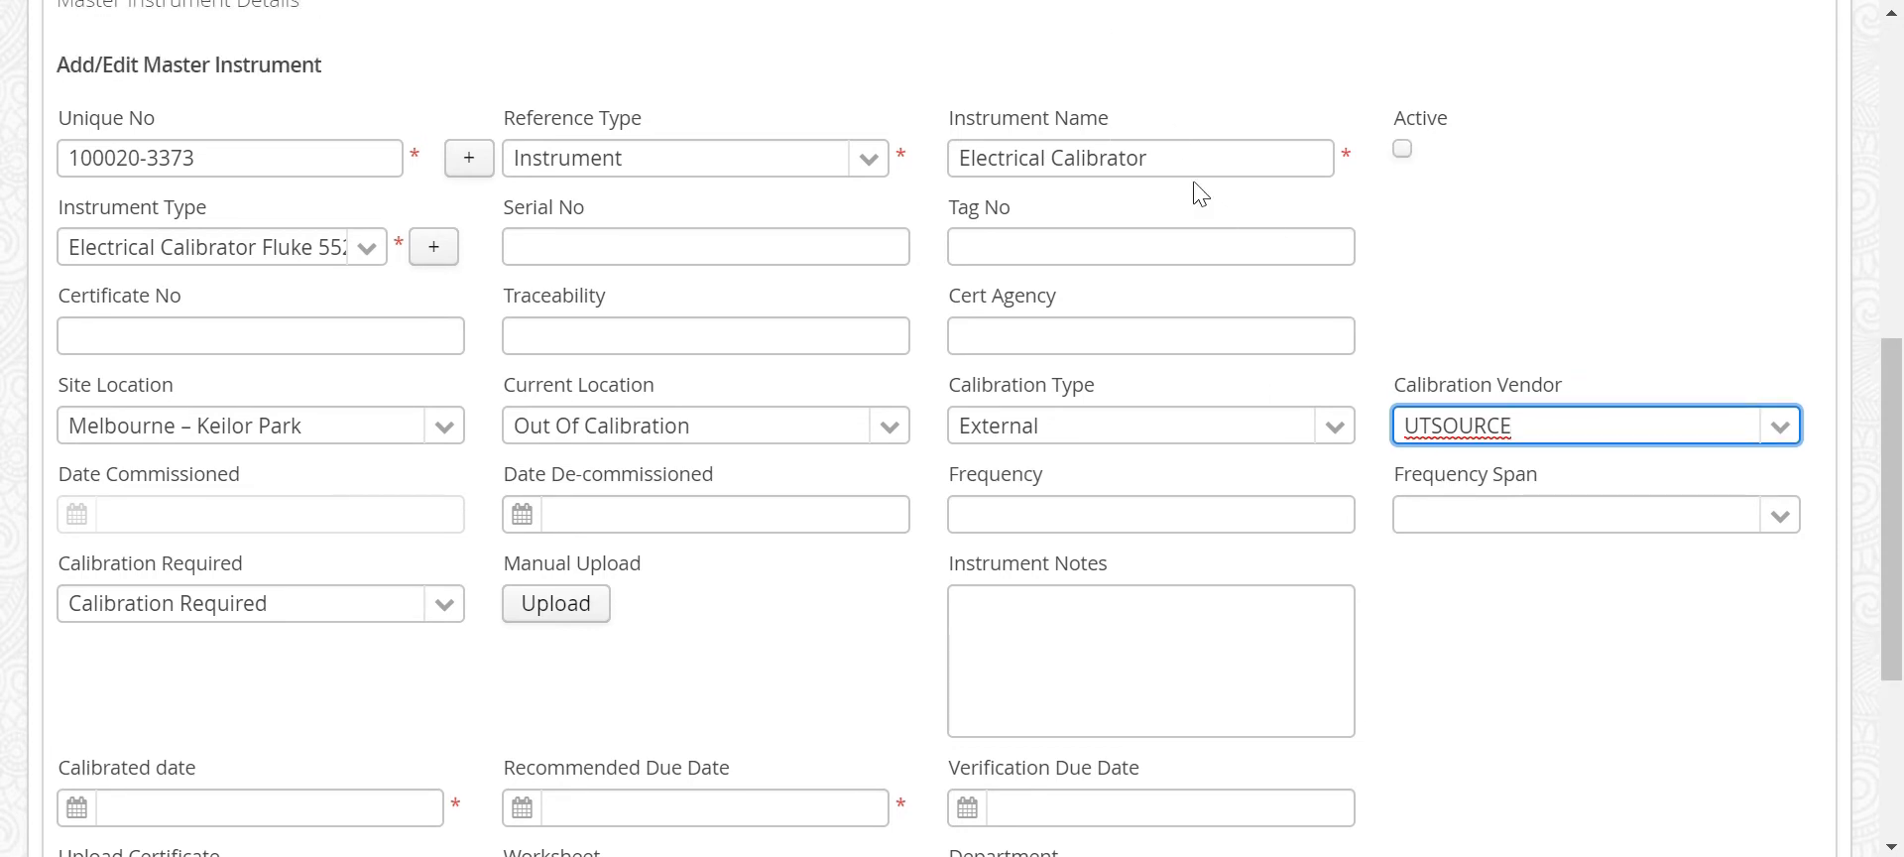
Mark the master instrument as active and set its commissioned date to 2020-03-24
left_click(1402, 149)
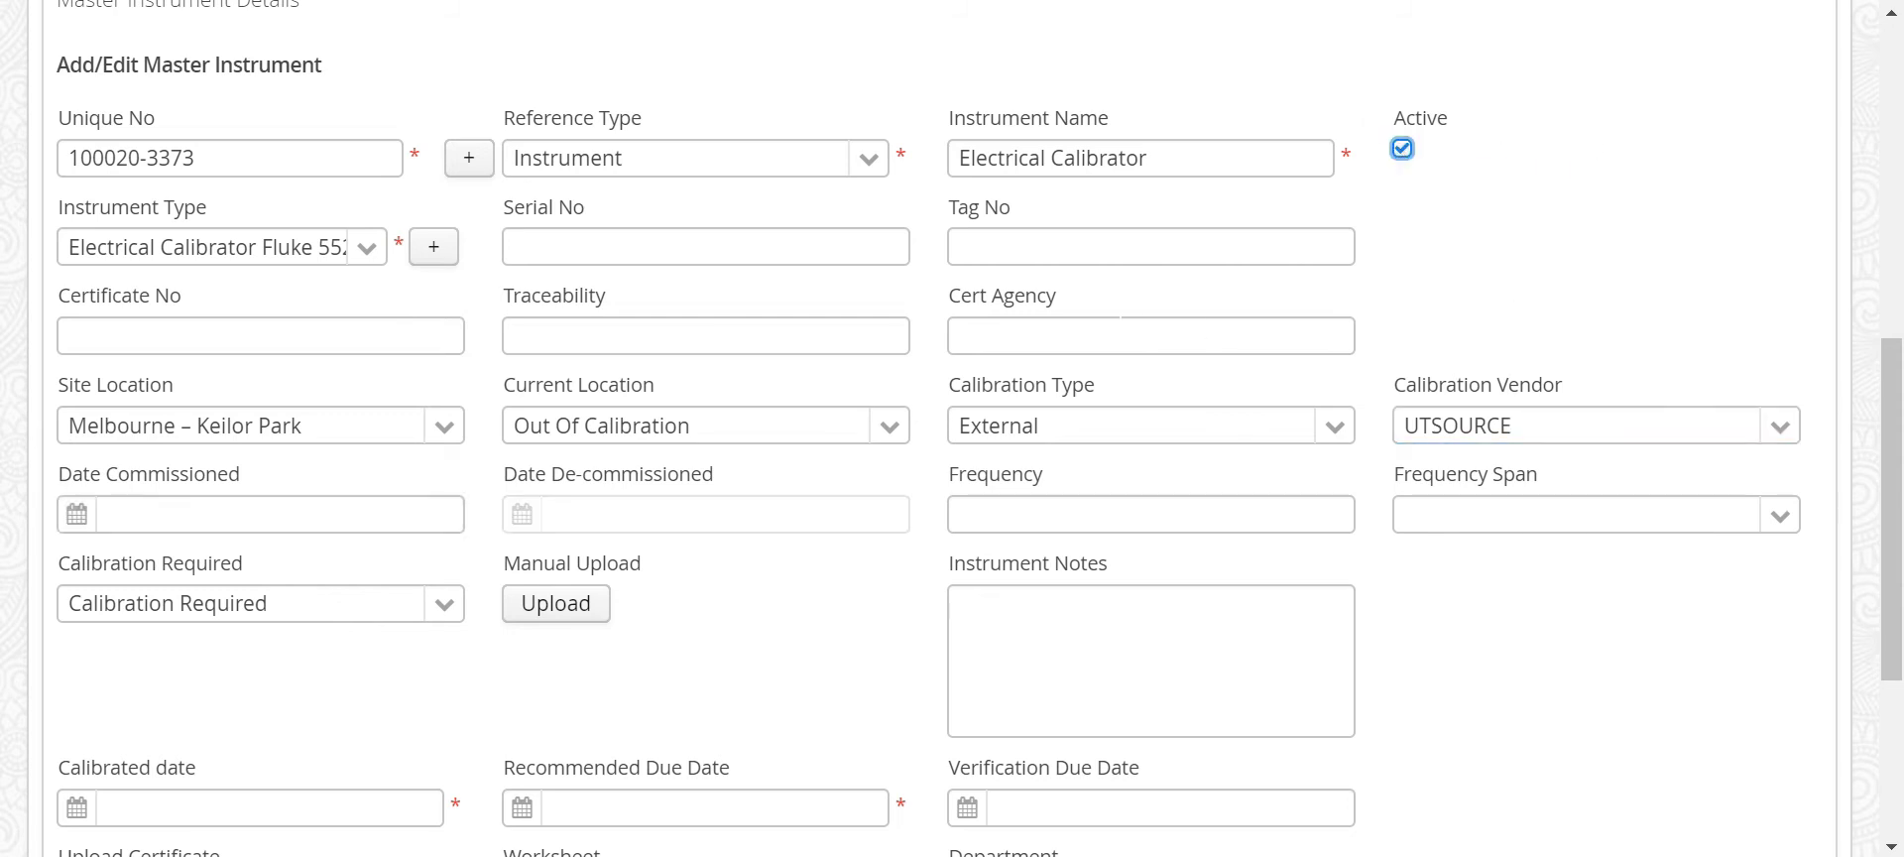
scroll(952, 428, "down", 2)
left_click(77, 334)
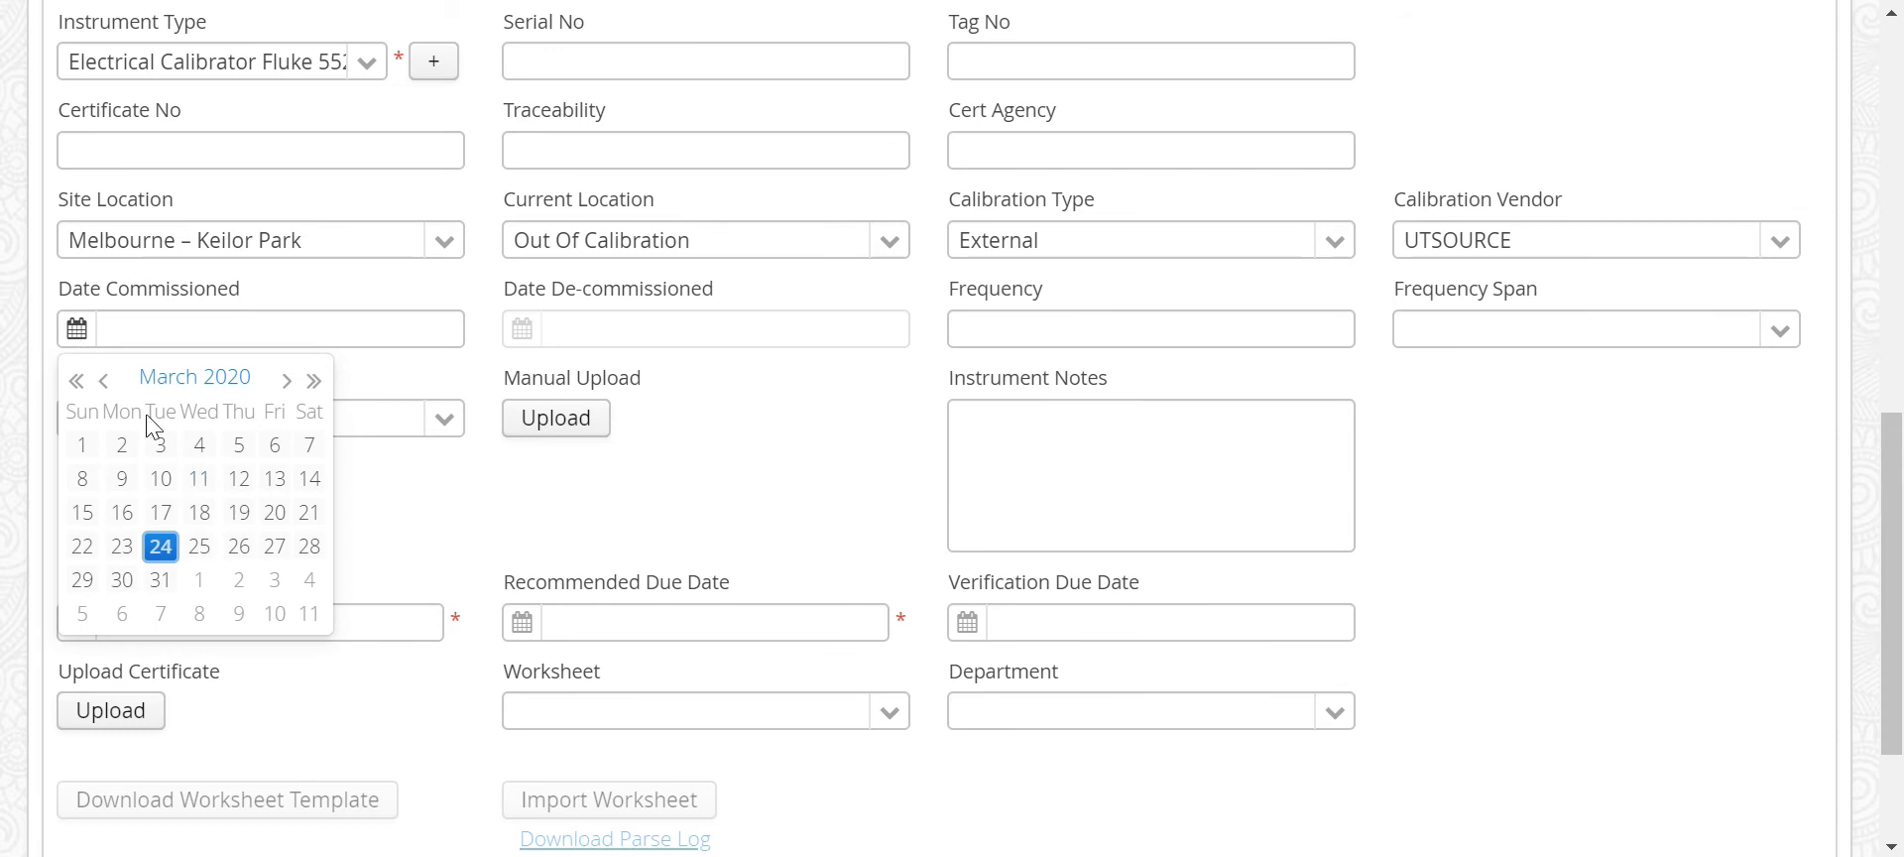
left_click(160, 547)
scroll(697, 397, "up", 1)
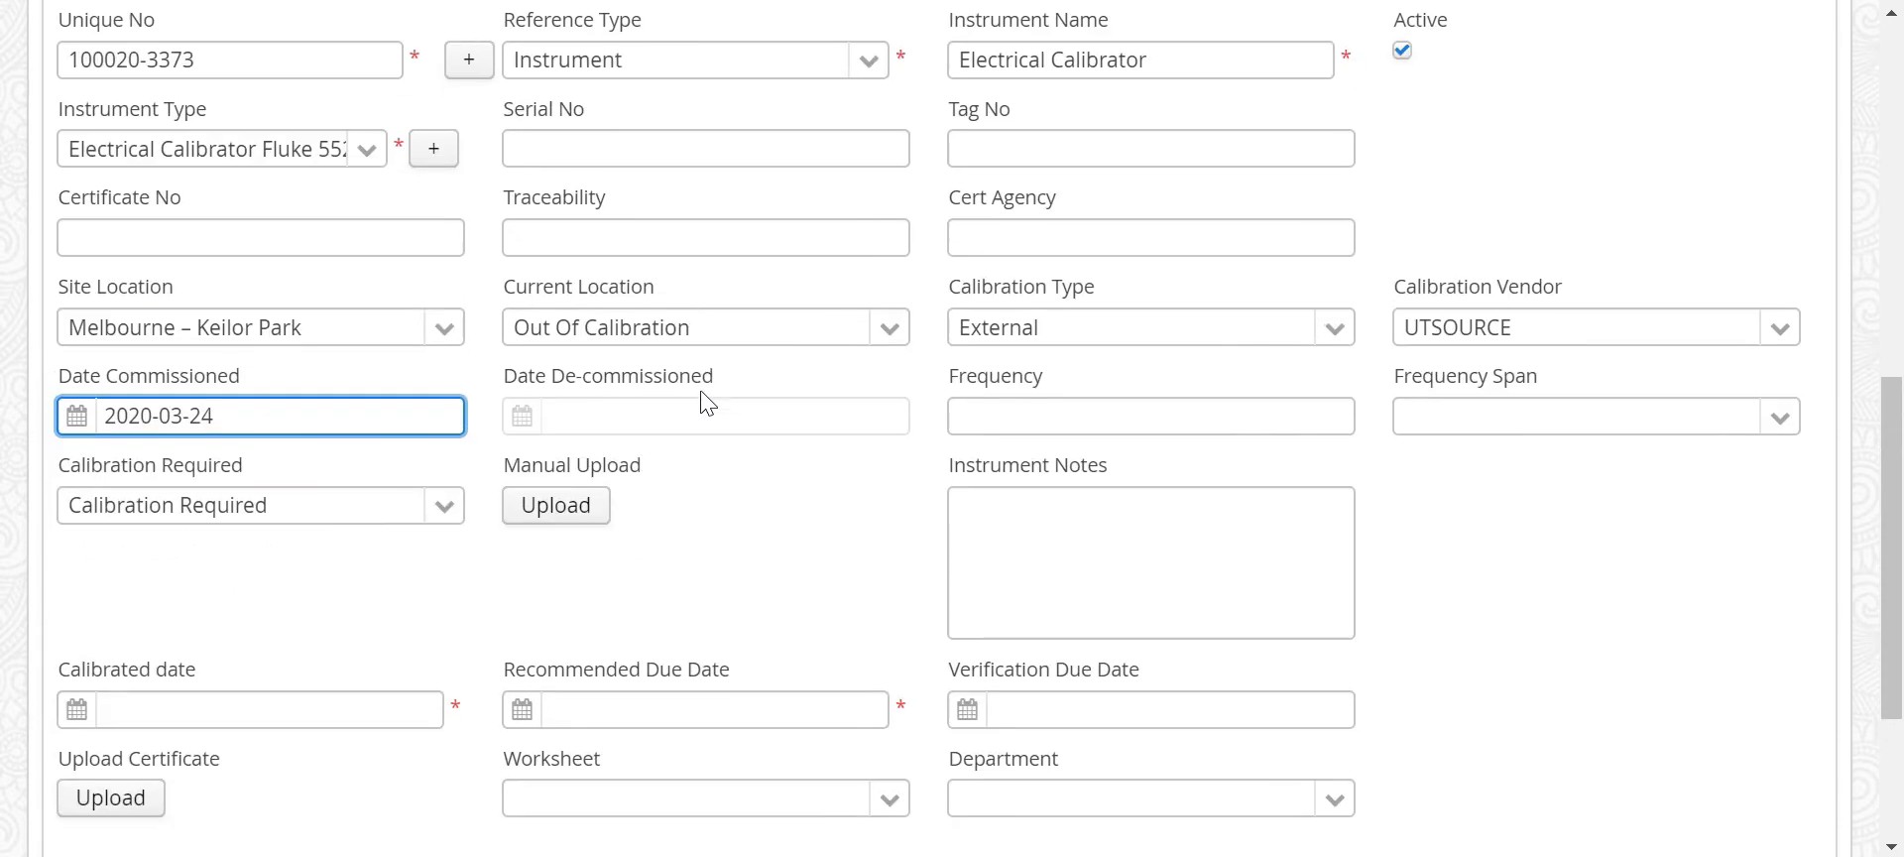
left_click(1405, 64)
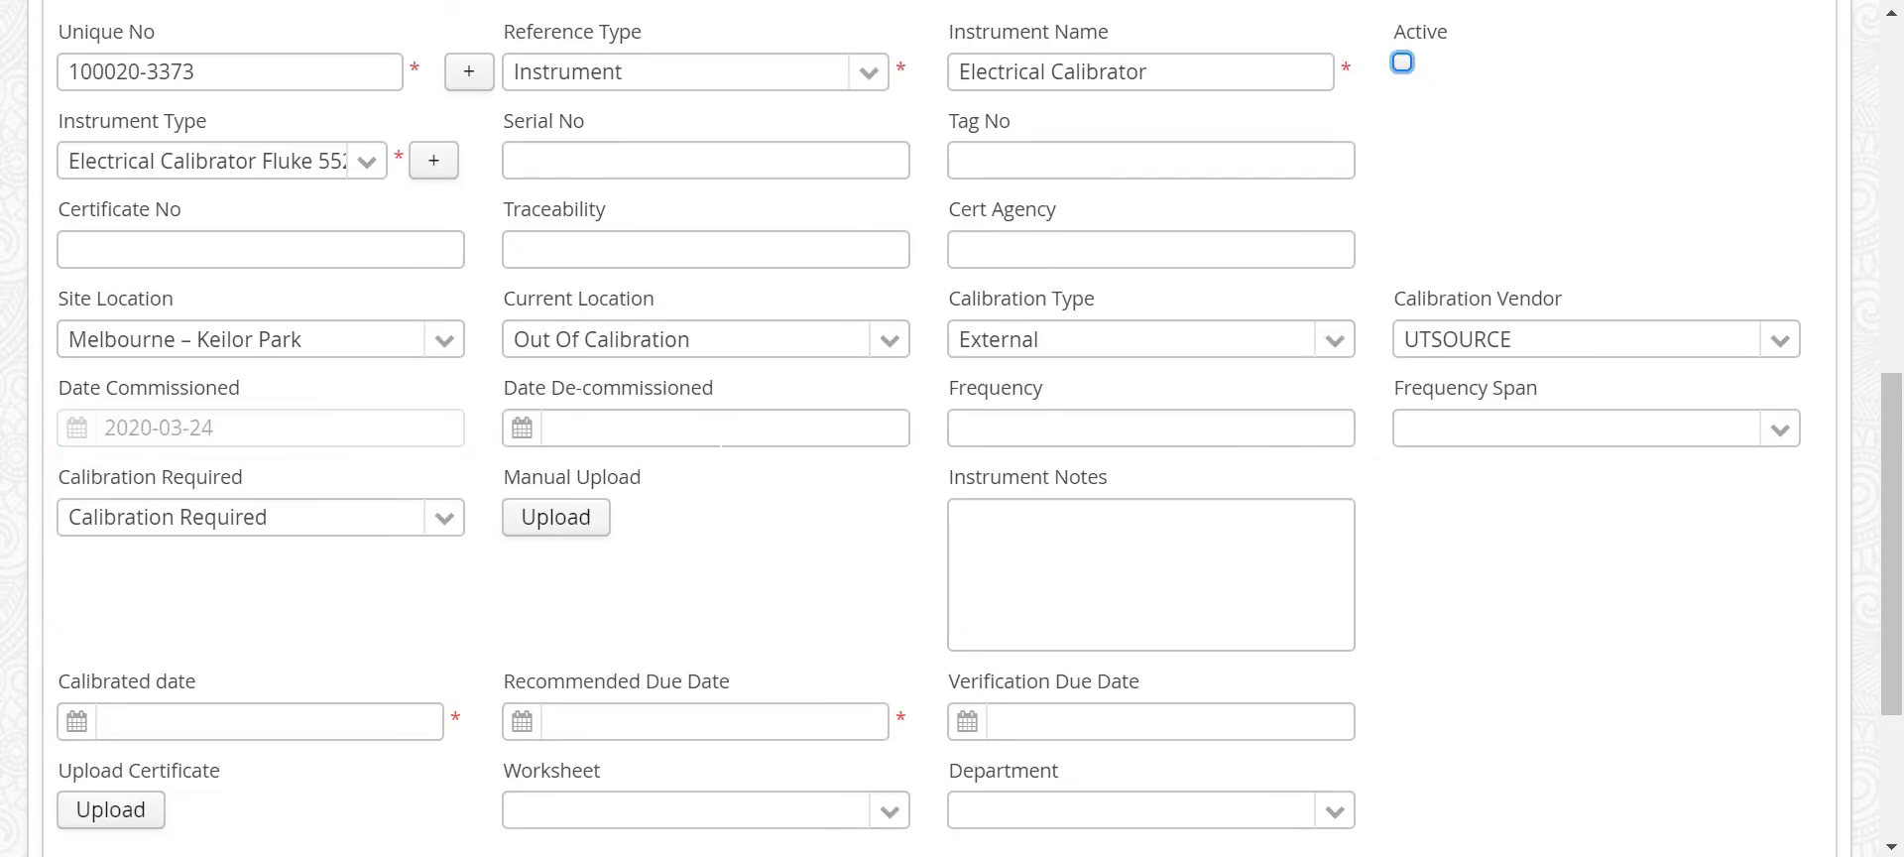
left_click(1402, 62)
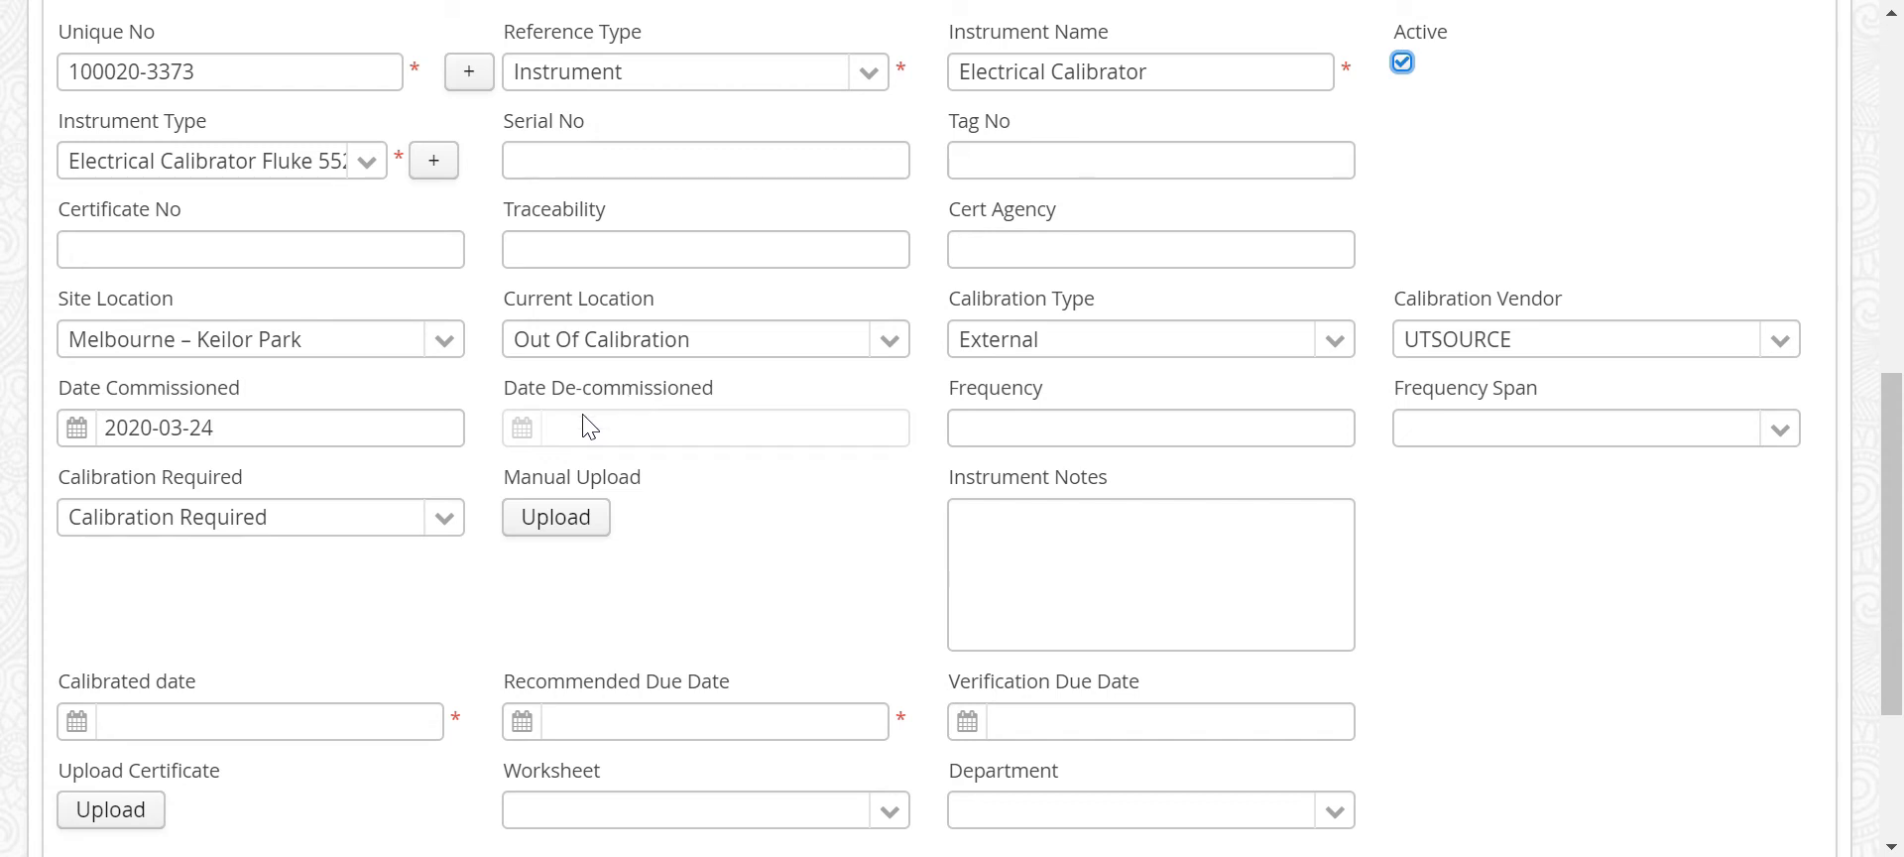
Set the calibration frequency to 1 with a frequency span of Year
left_click(1081, 429)
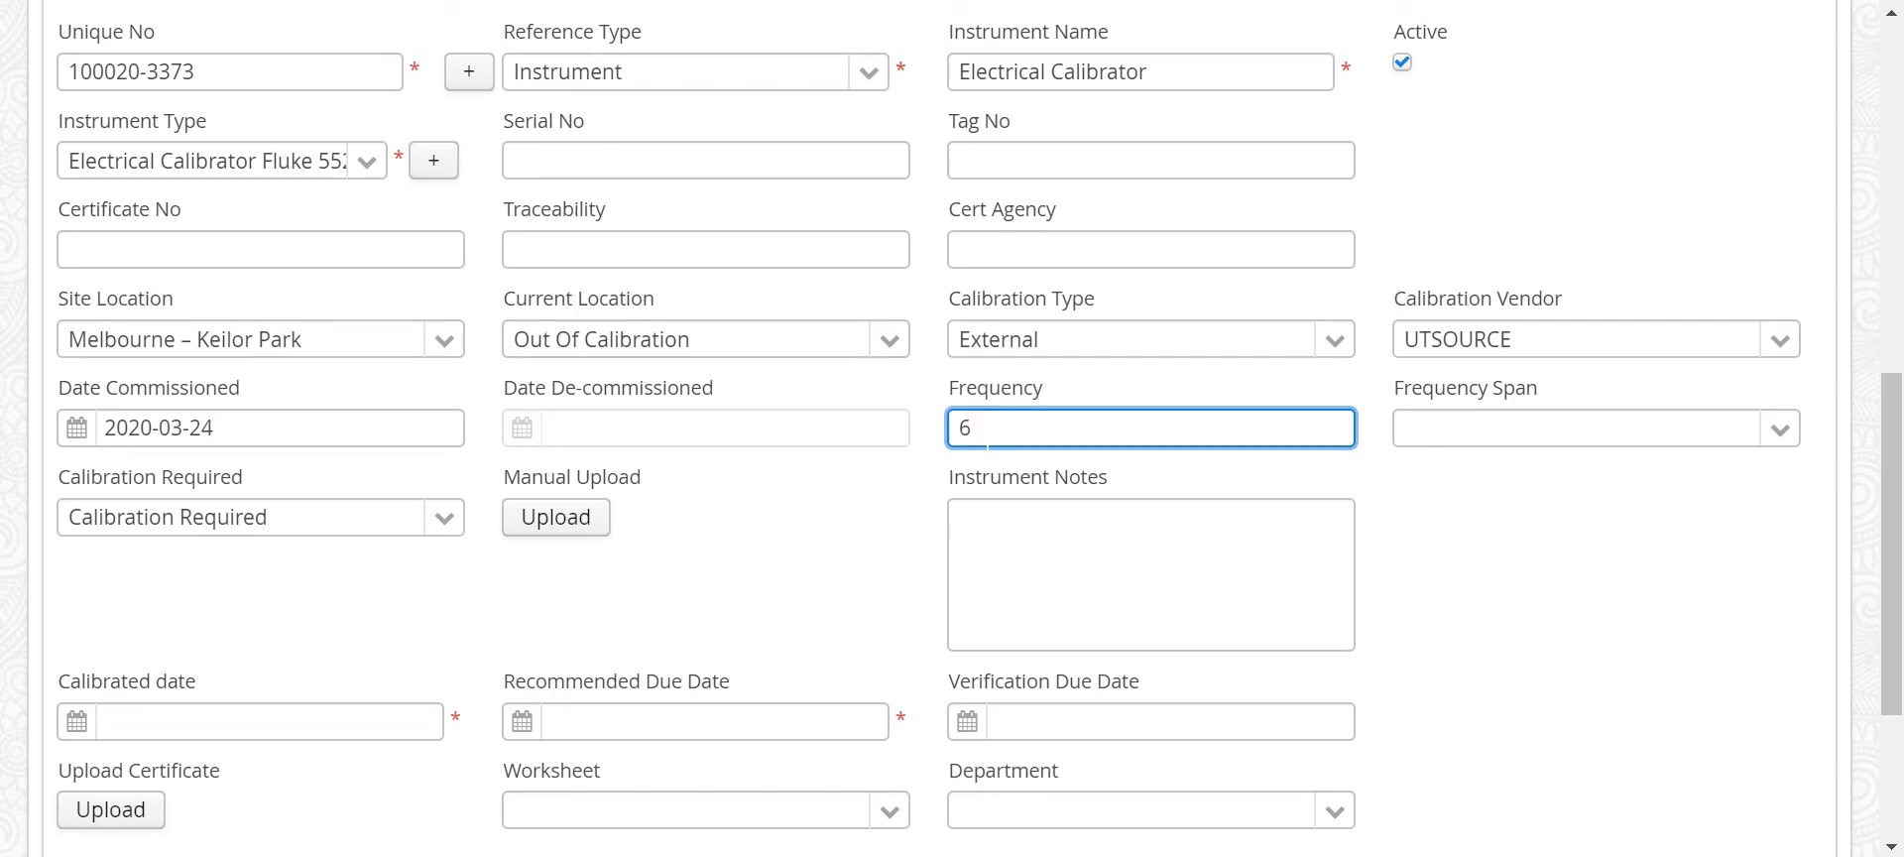
left_click(1772, 434)
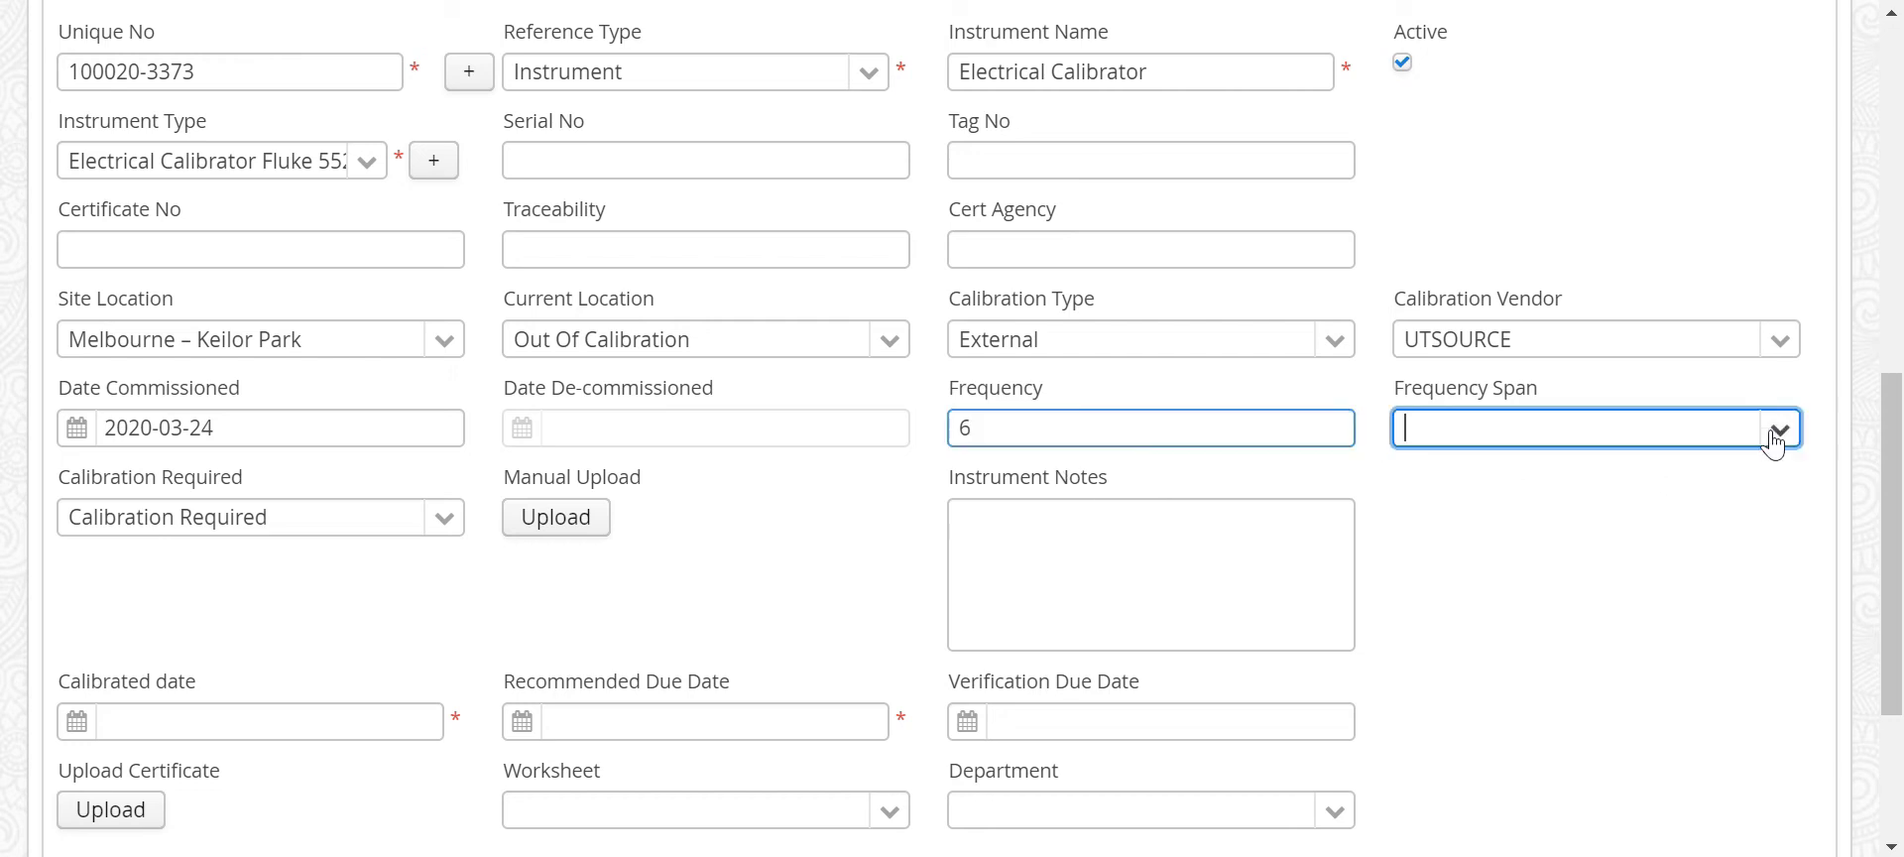
left_click(1464, 568)
key("shift+Tab")
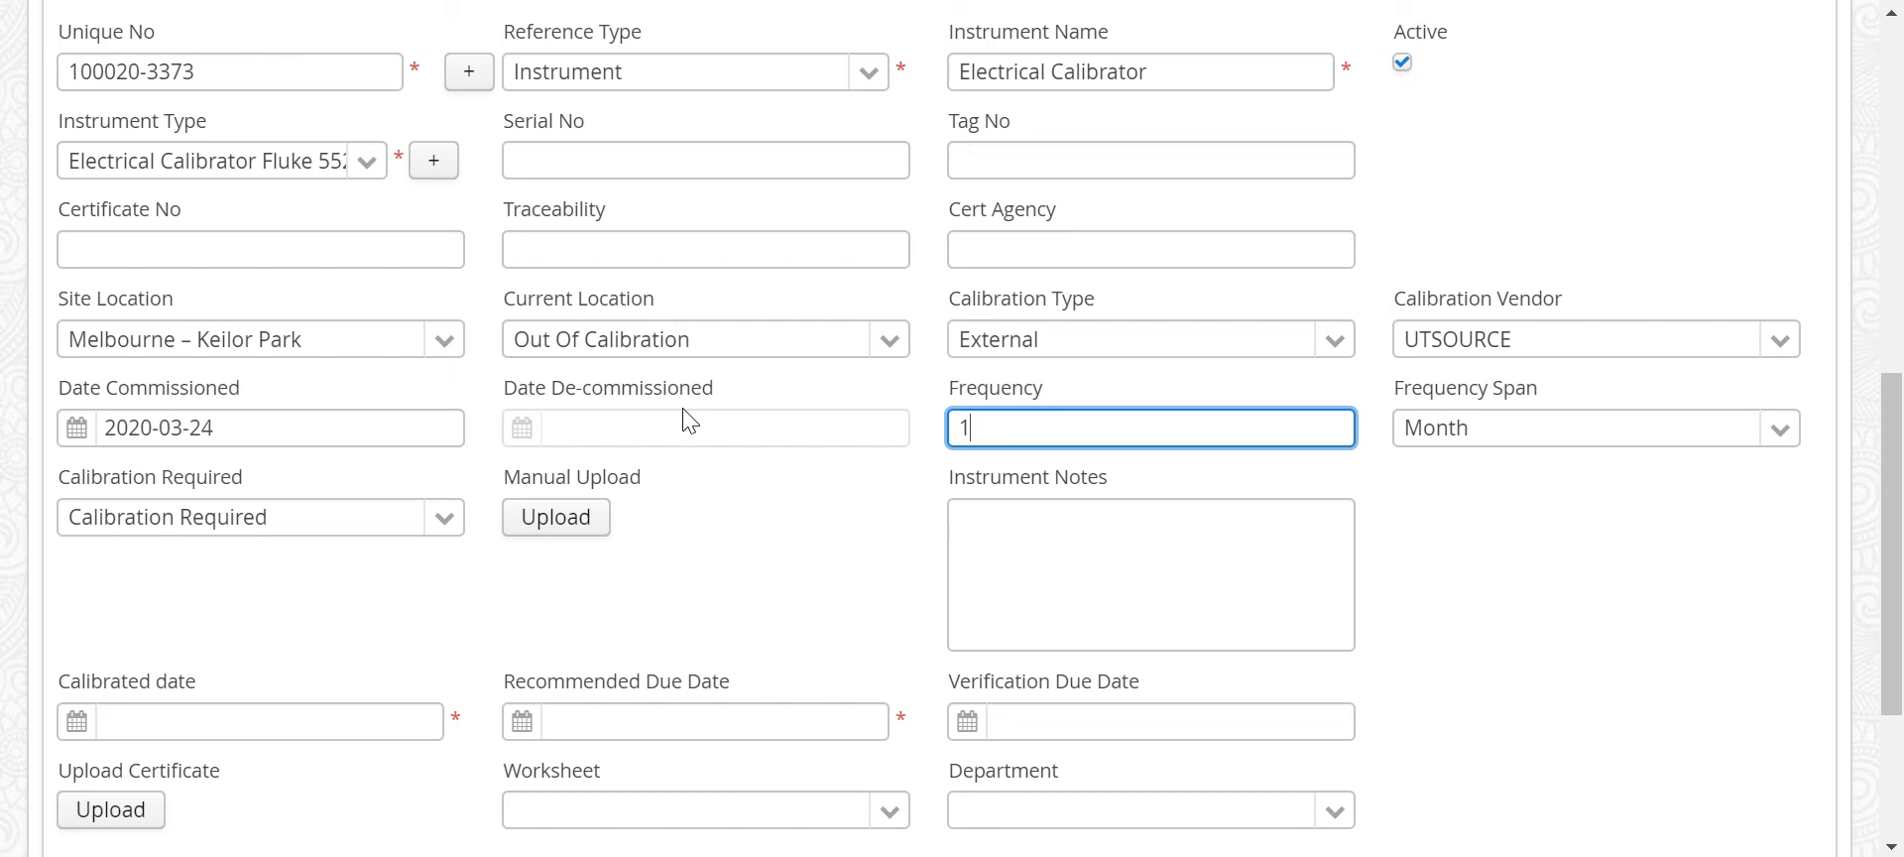
left_click(1781, 430)
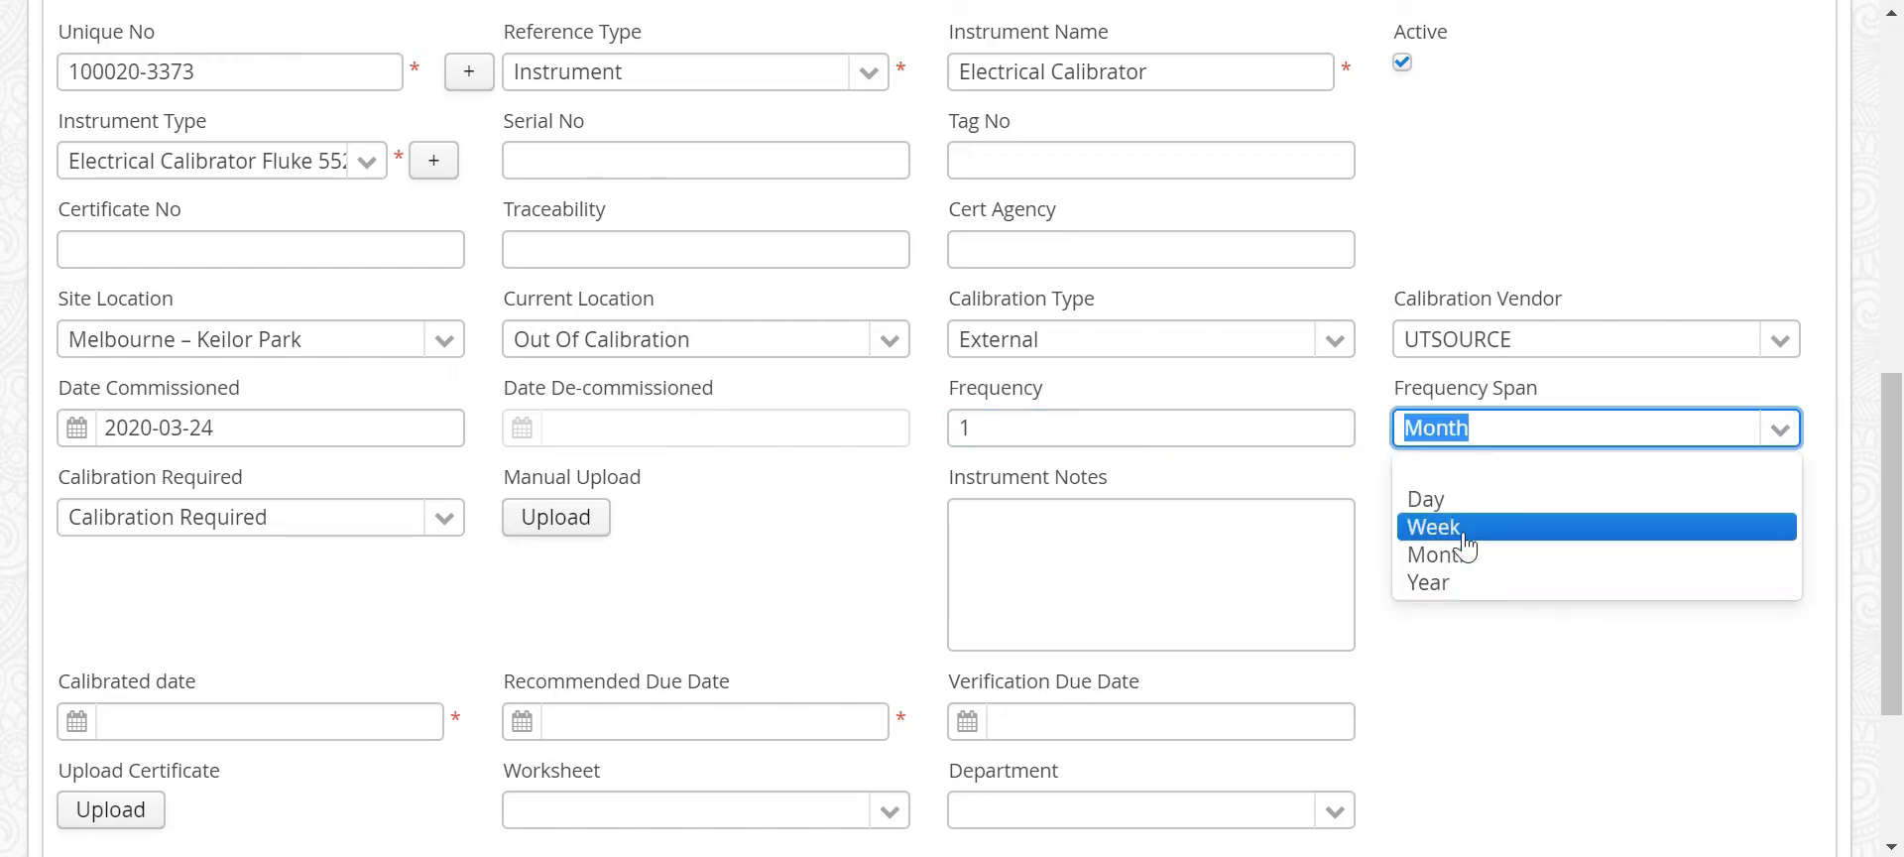
left_click(1469, 585)
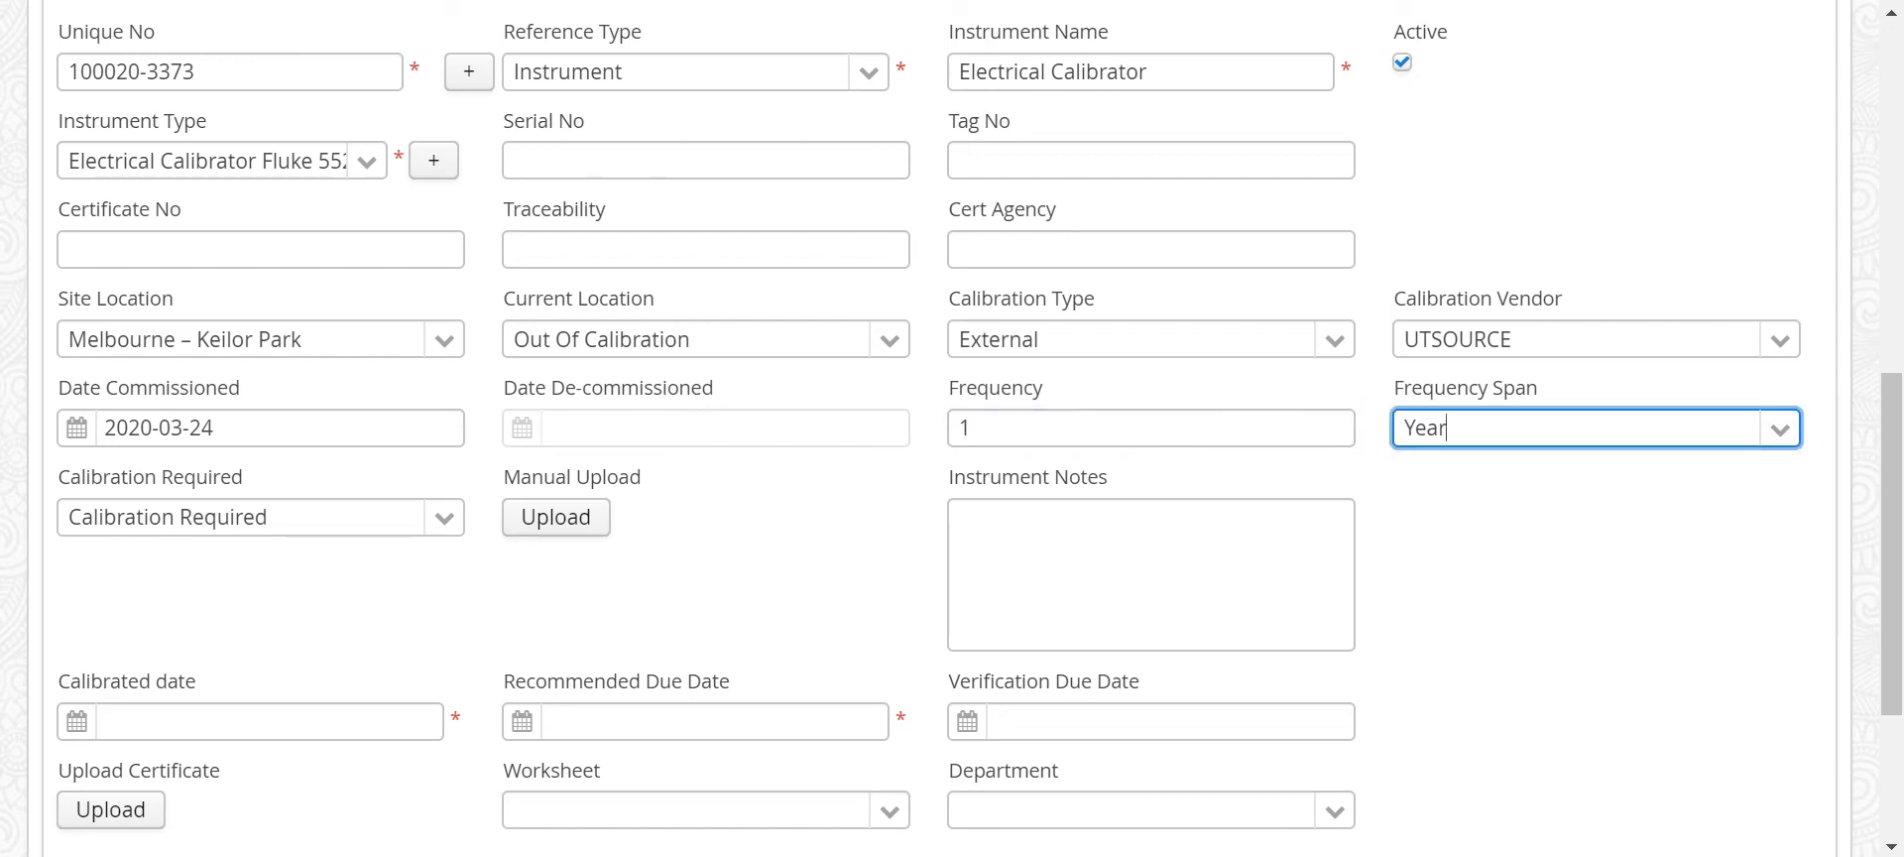
Try Calibration Not Required and Calibration On Demand for the calibration requirement, and restore it to Calibration Required
scroll(980, 416, "down", 1)
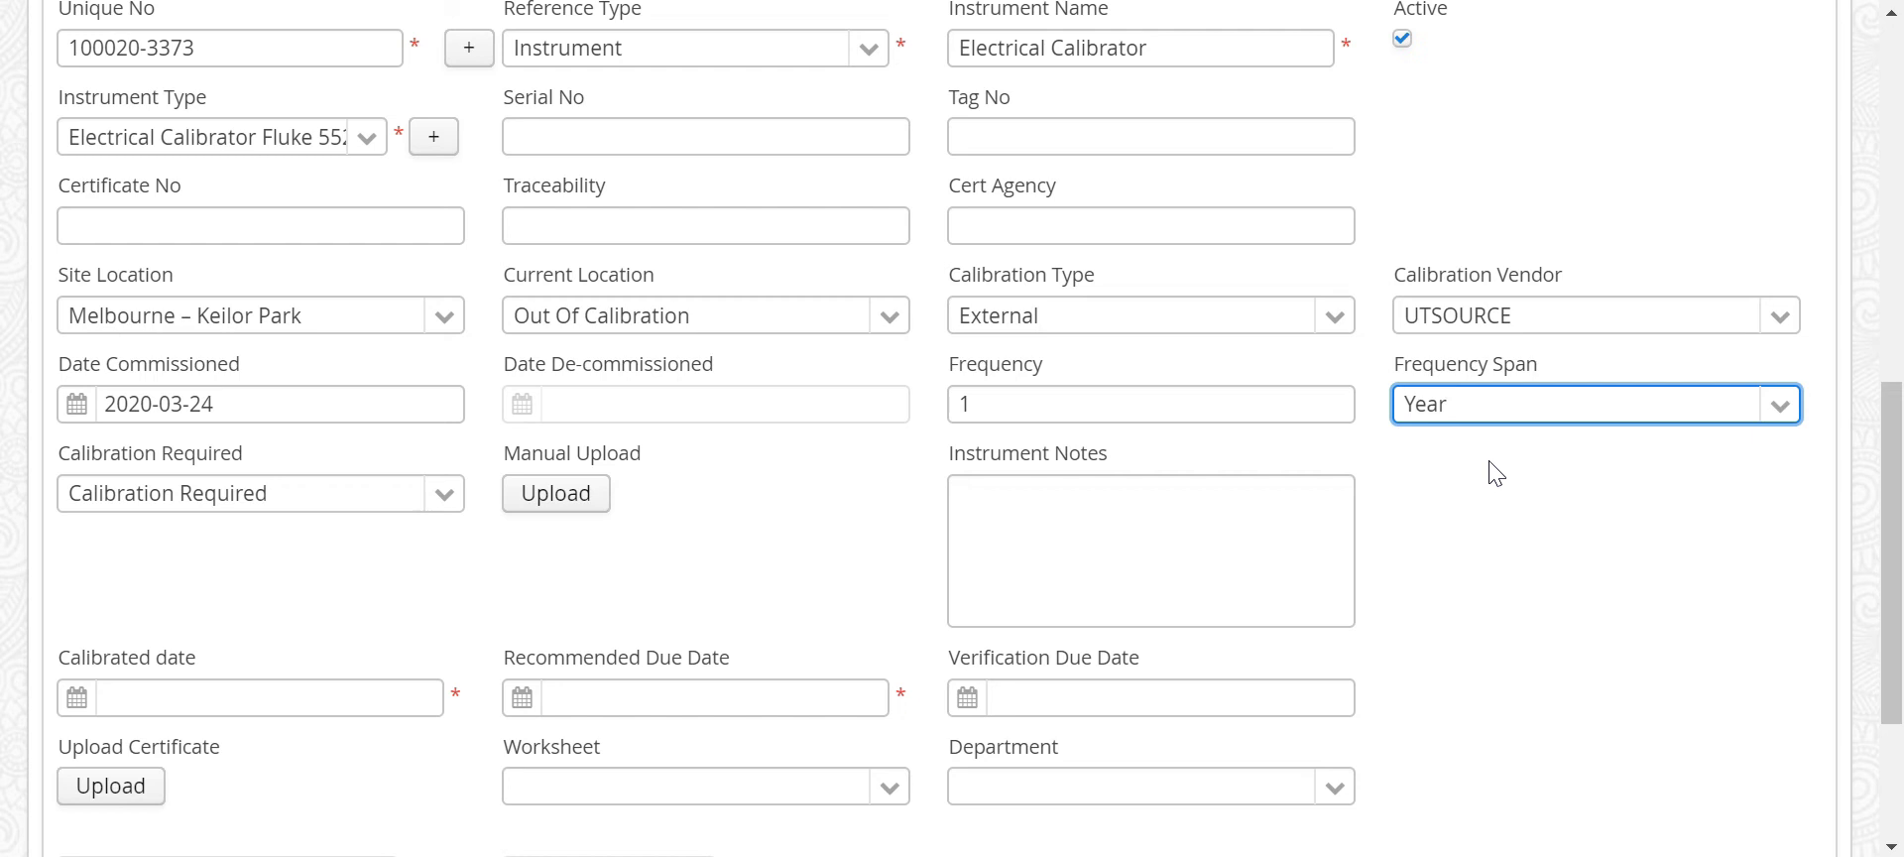
scroll(662, 583, "down", 1)
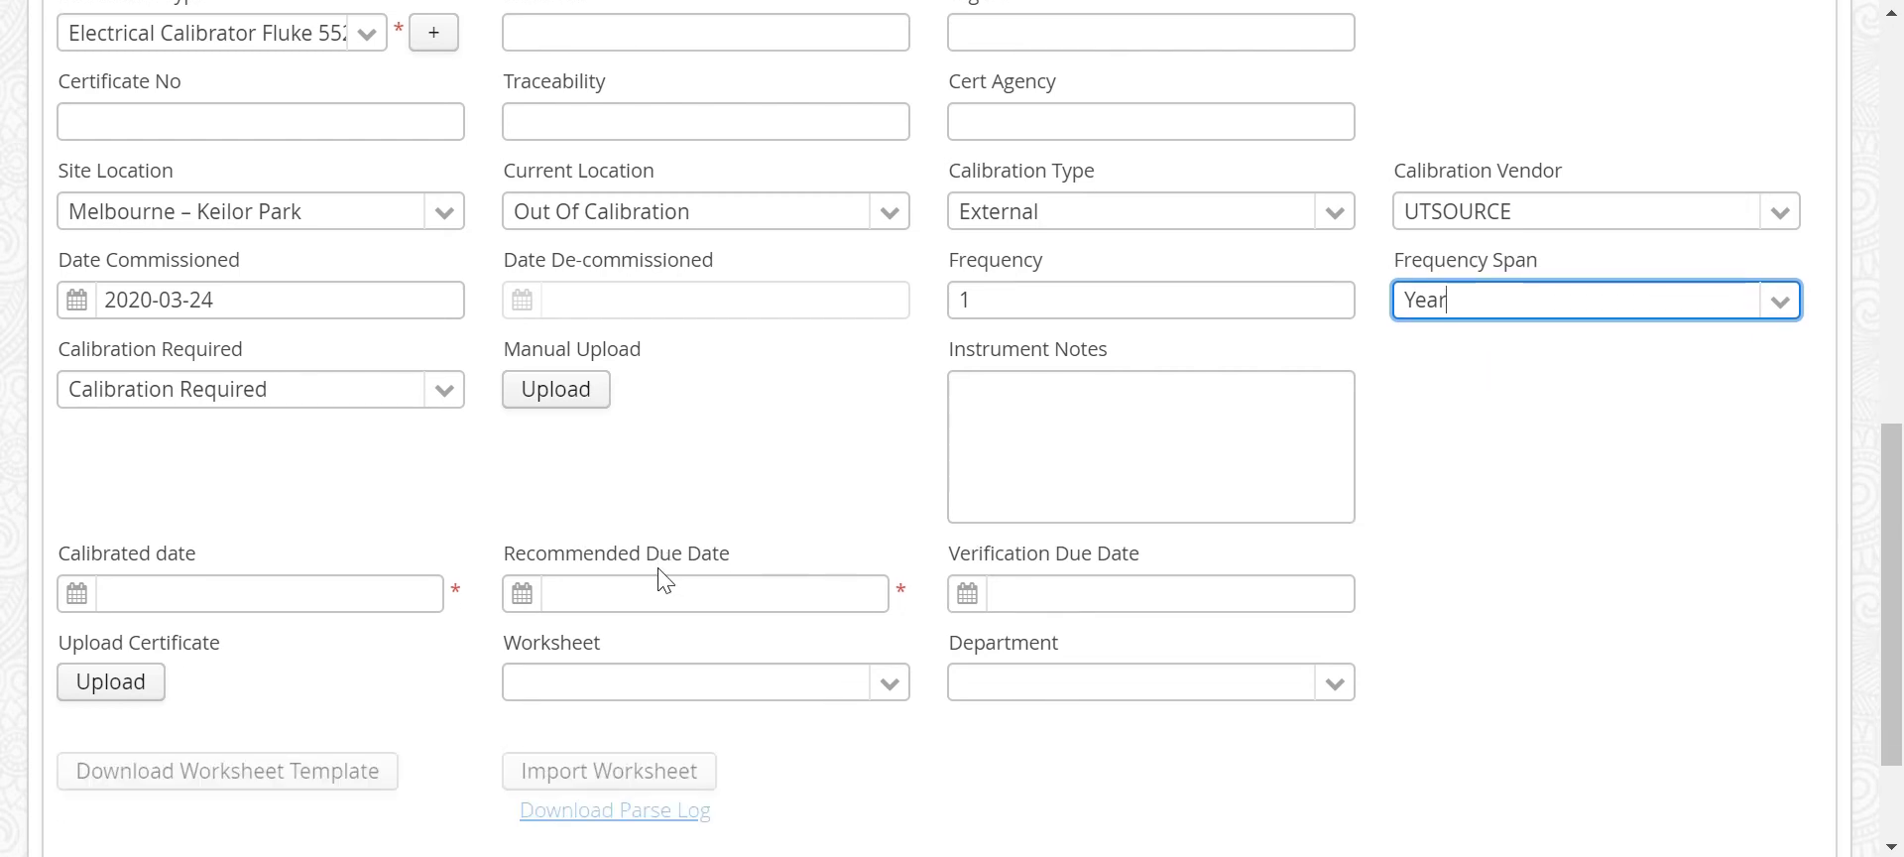
left_click(446, 393)
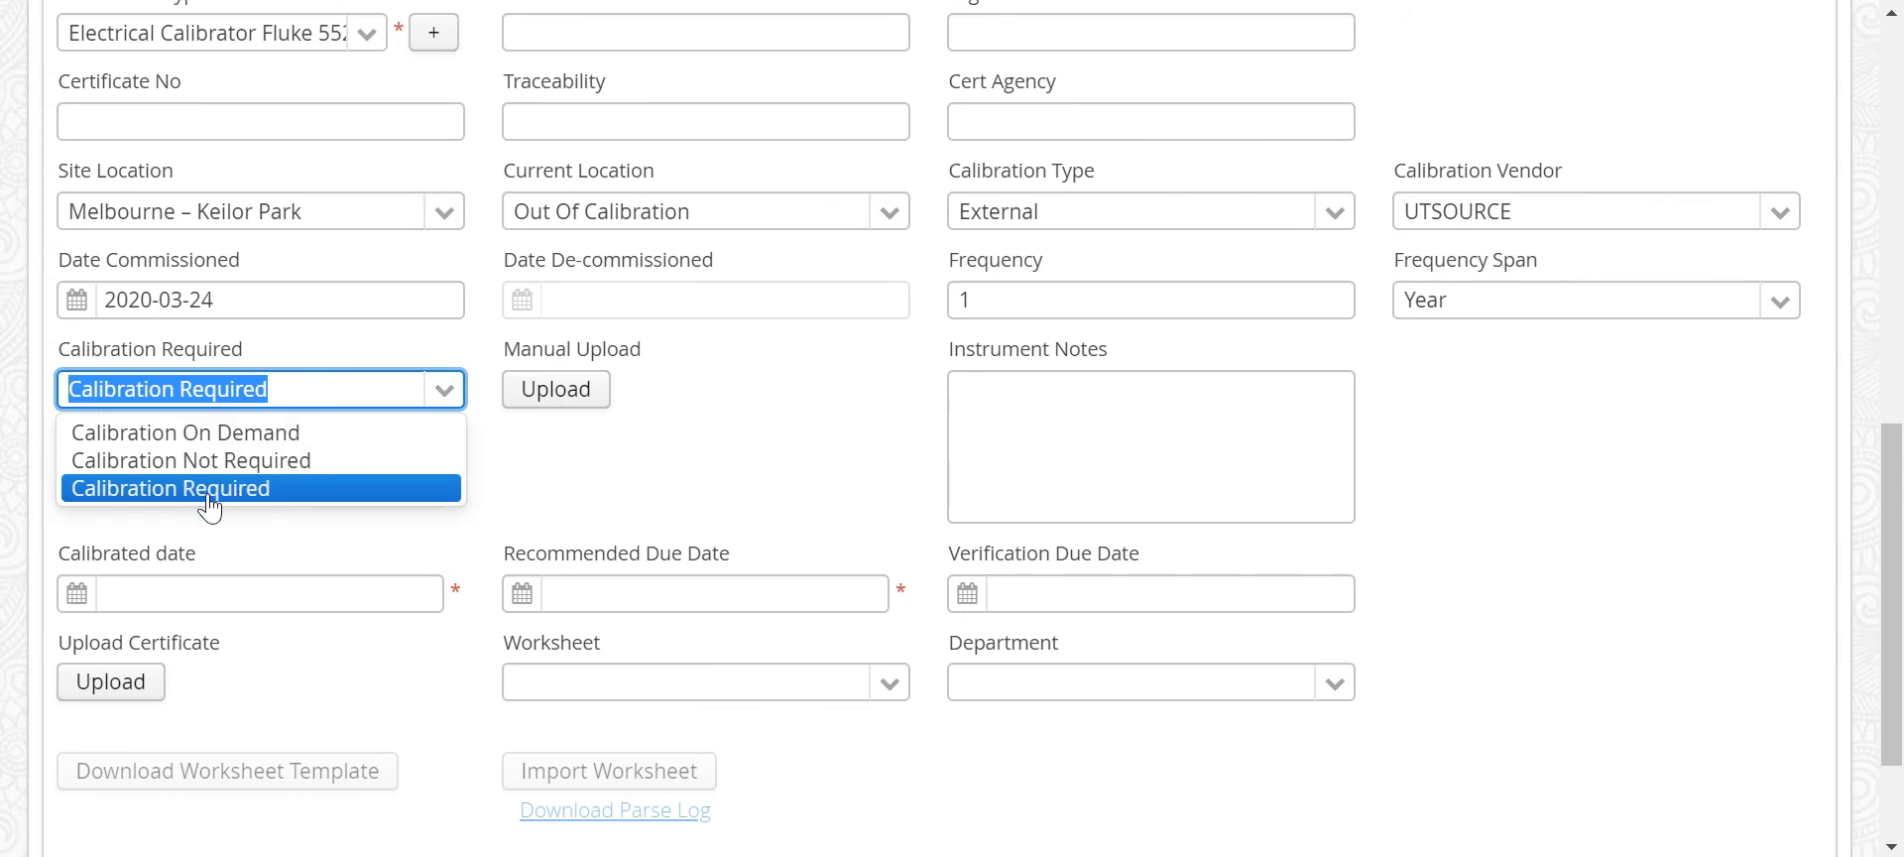
left_click(163, 466)
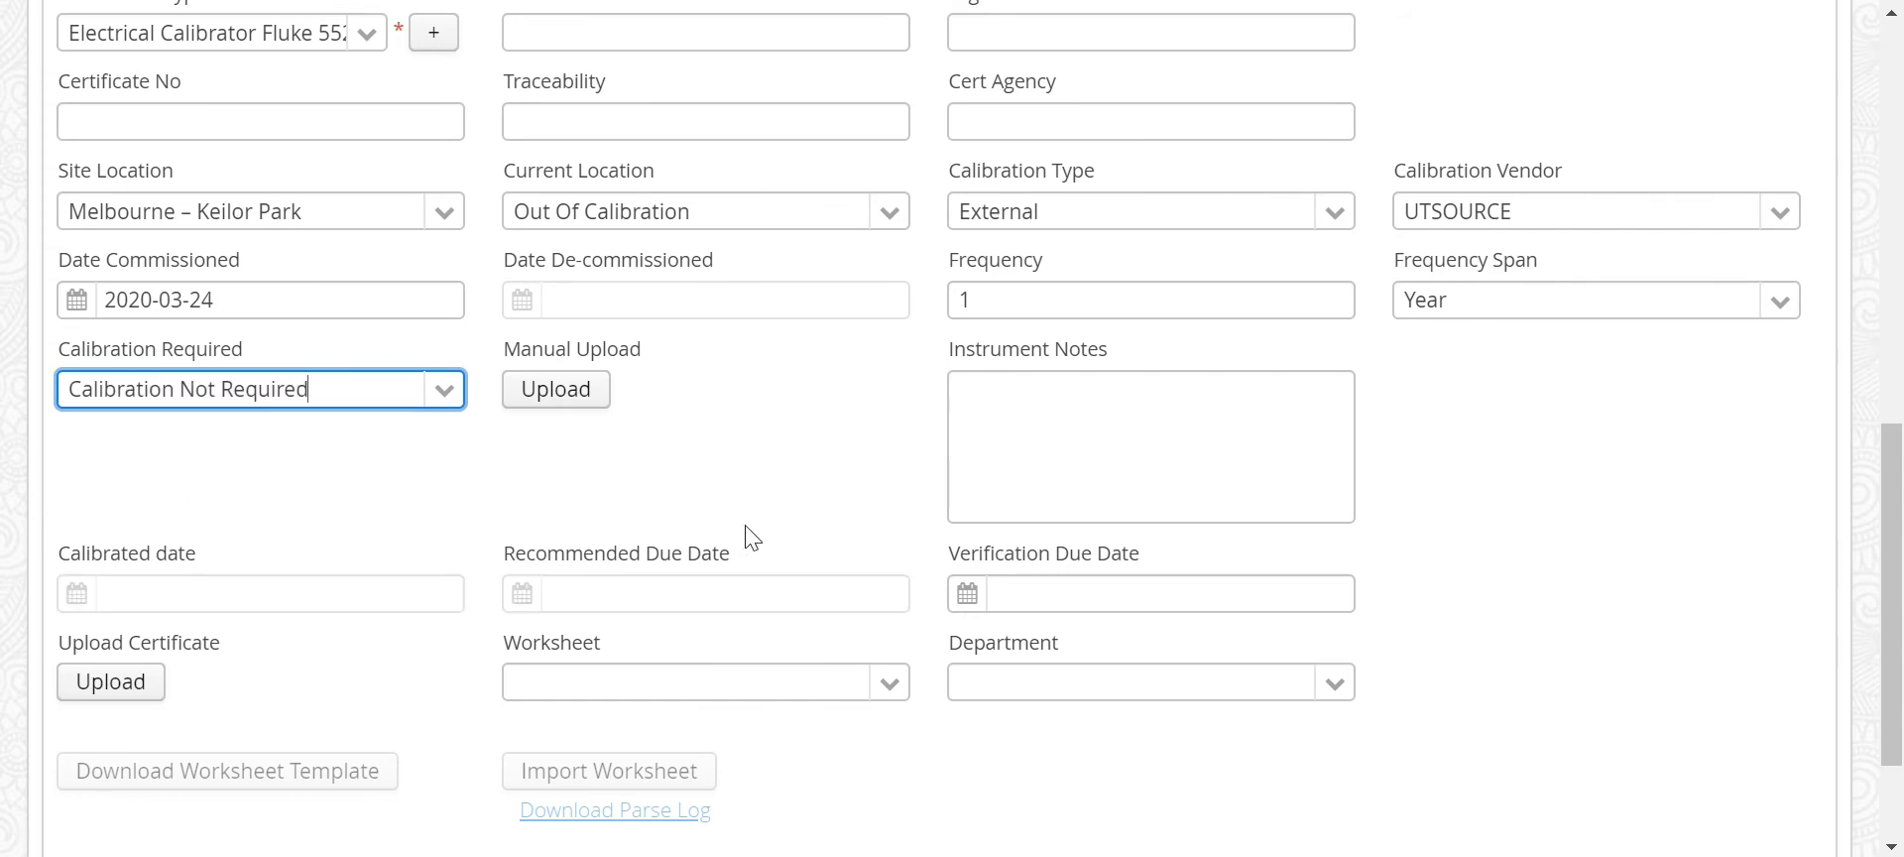
left_click(443, 389)
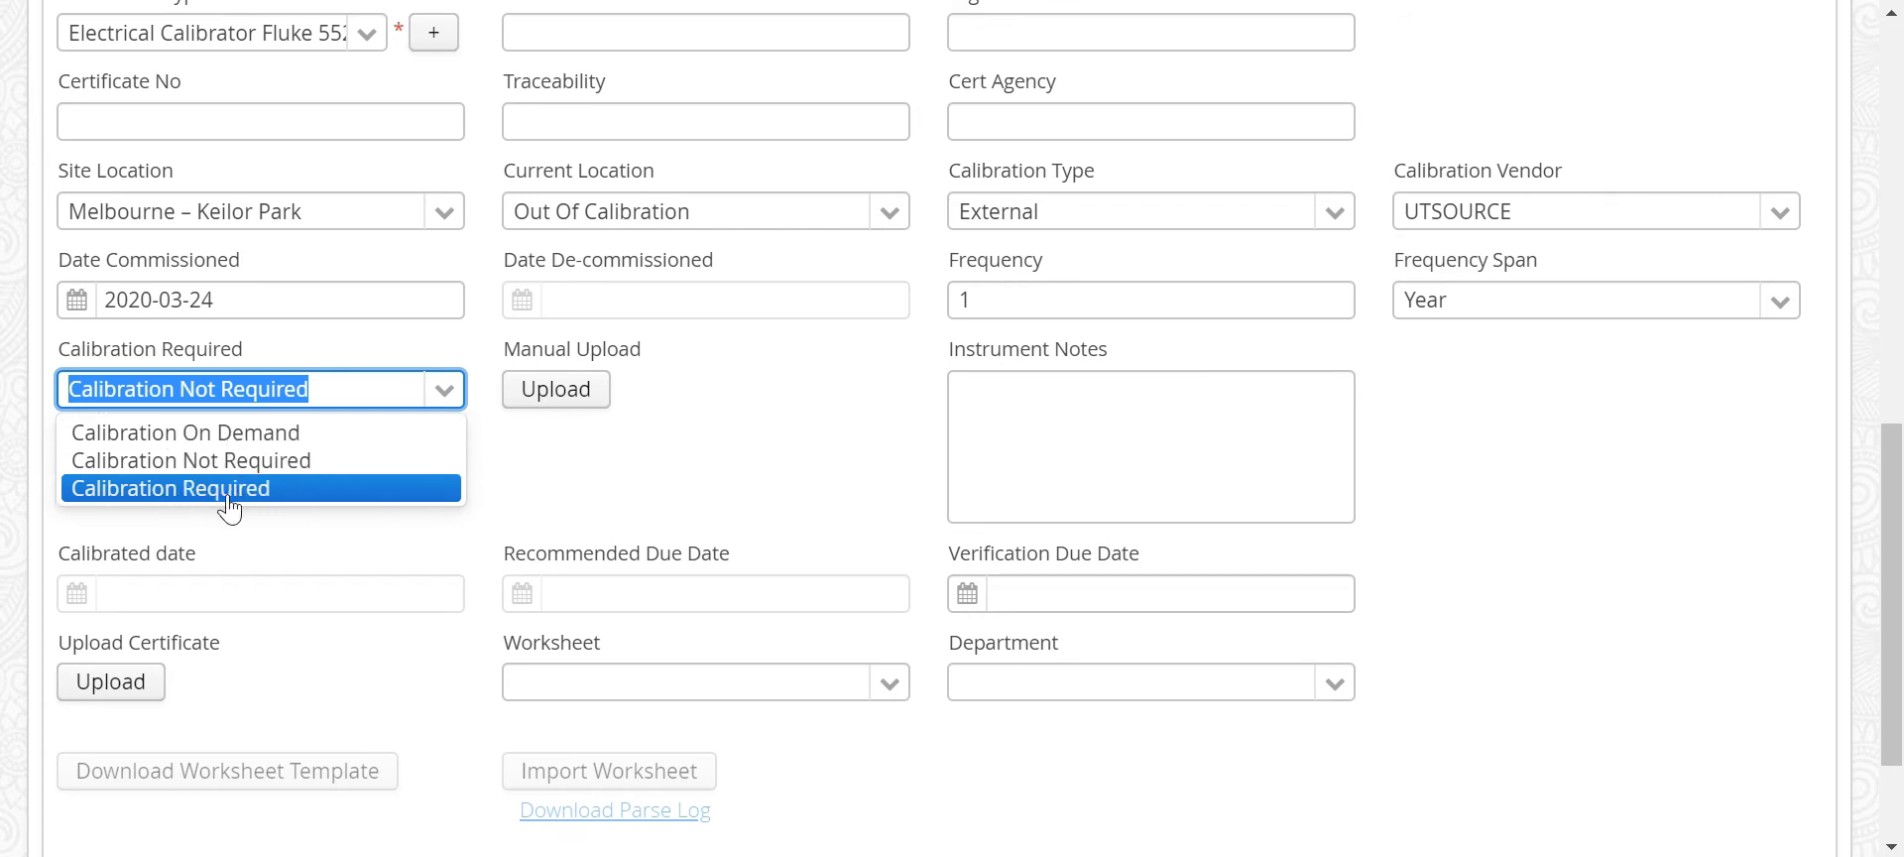
left_click(533, 506)
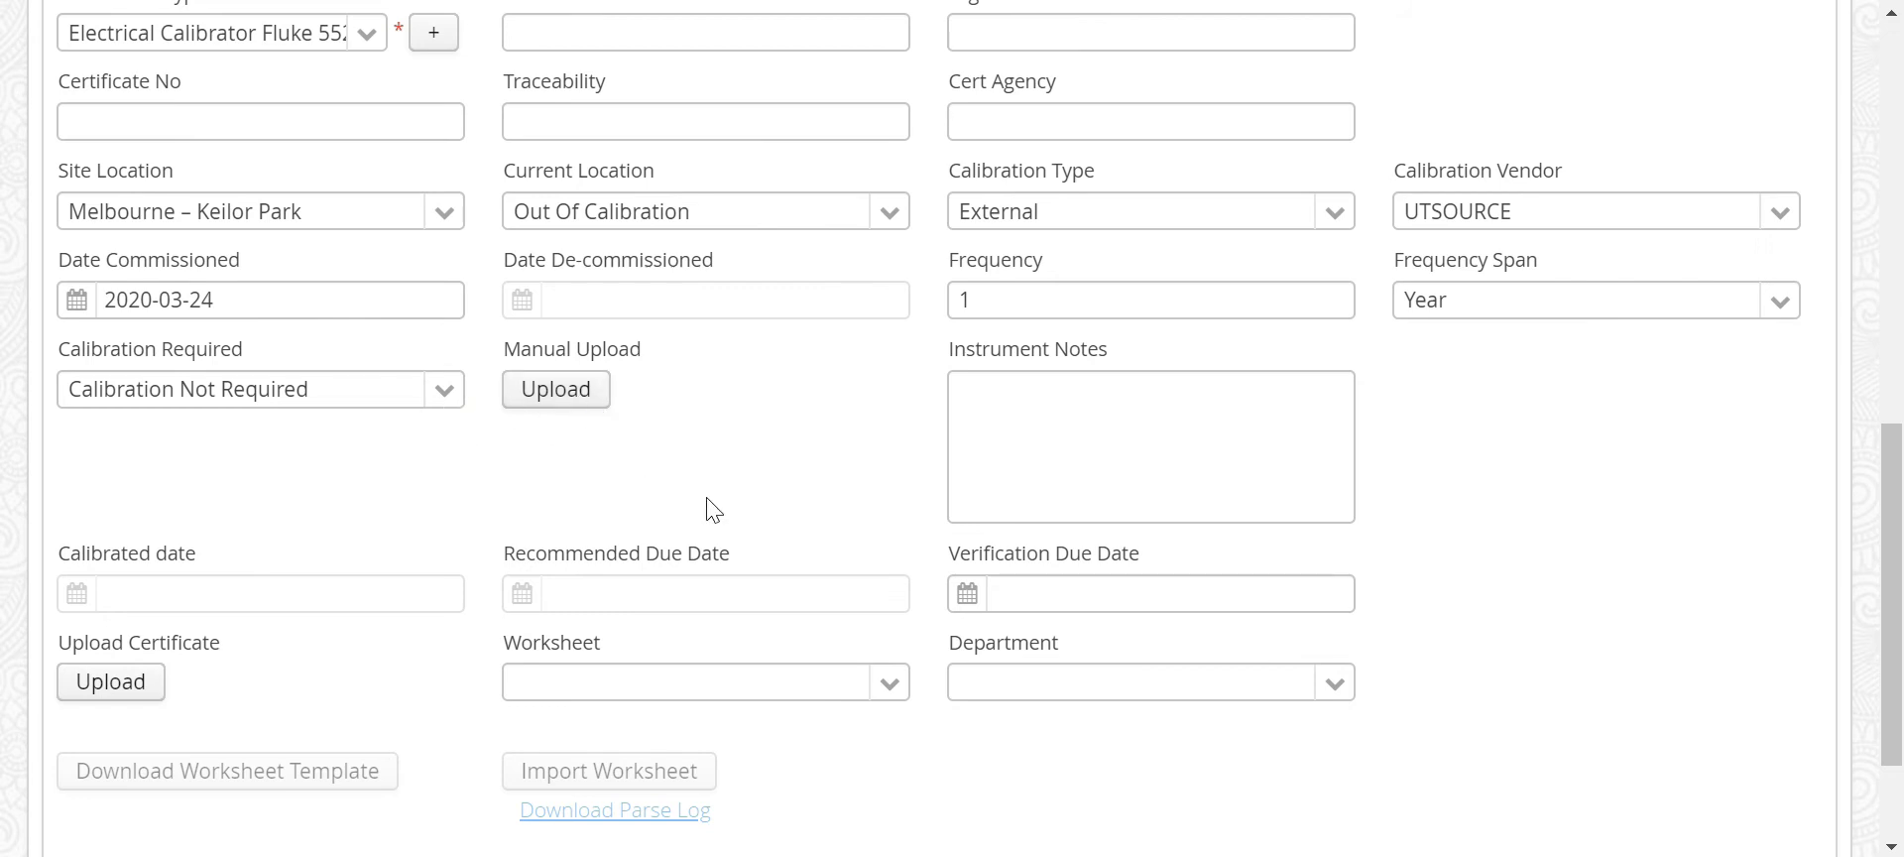
left_click(1021, 445)
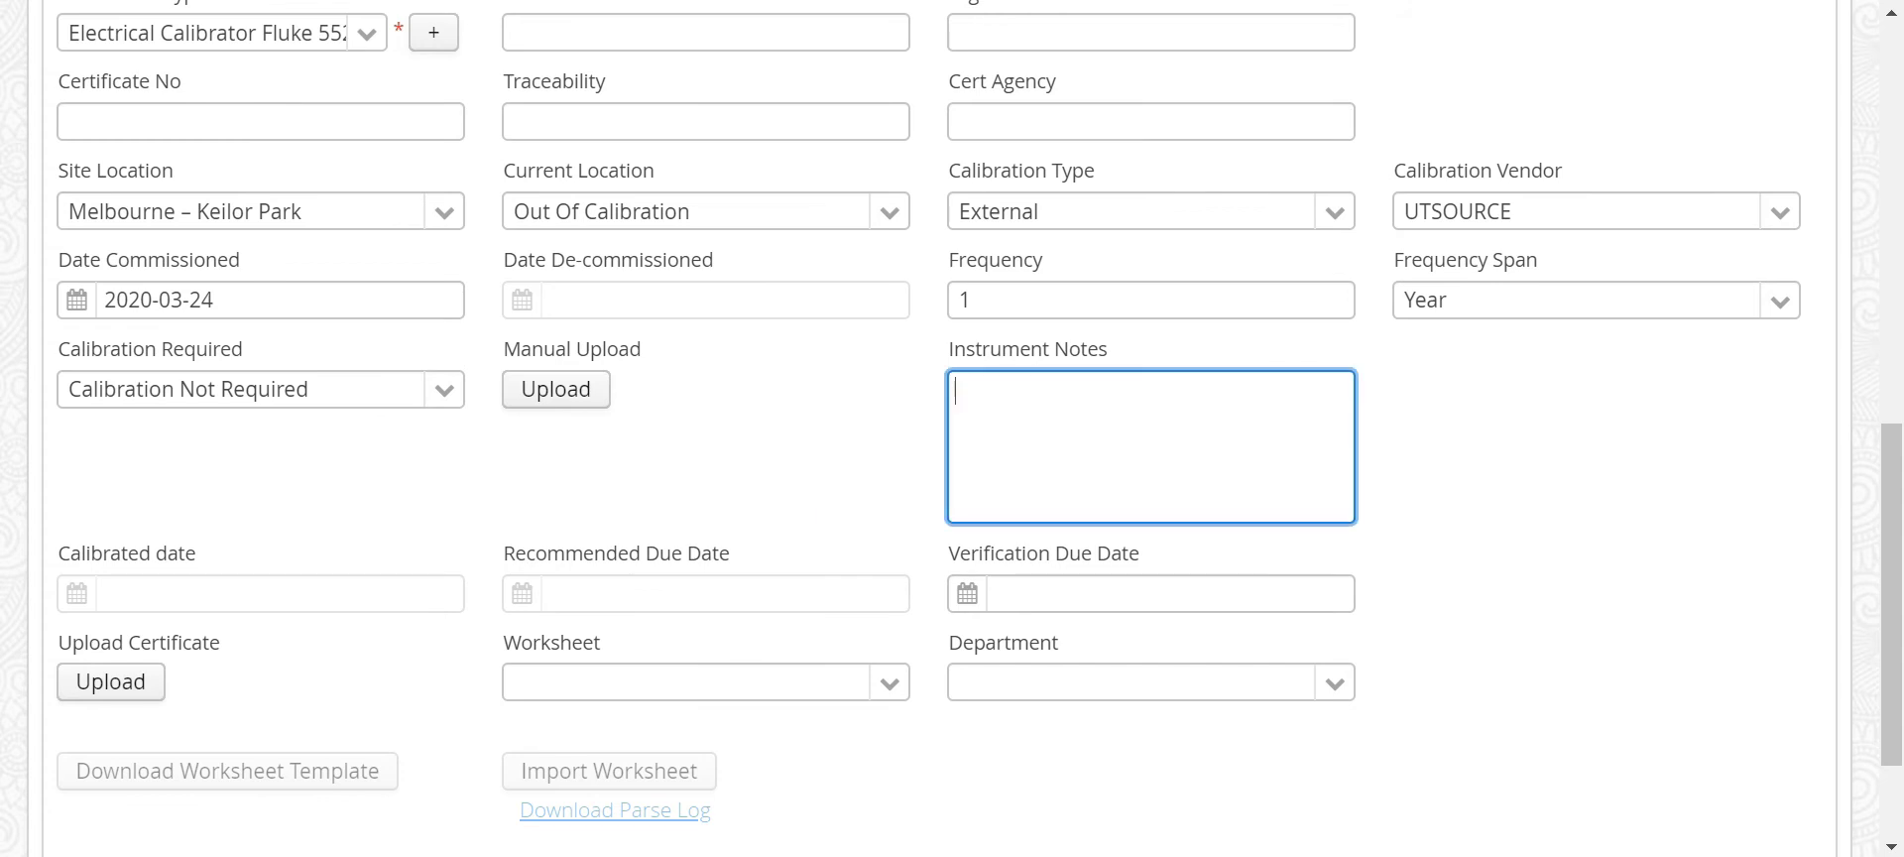
left_click(66, 598)
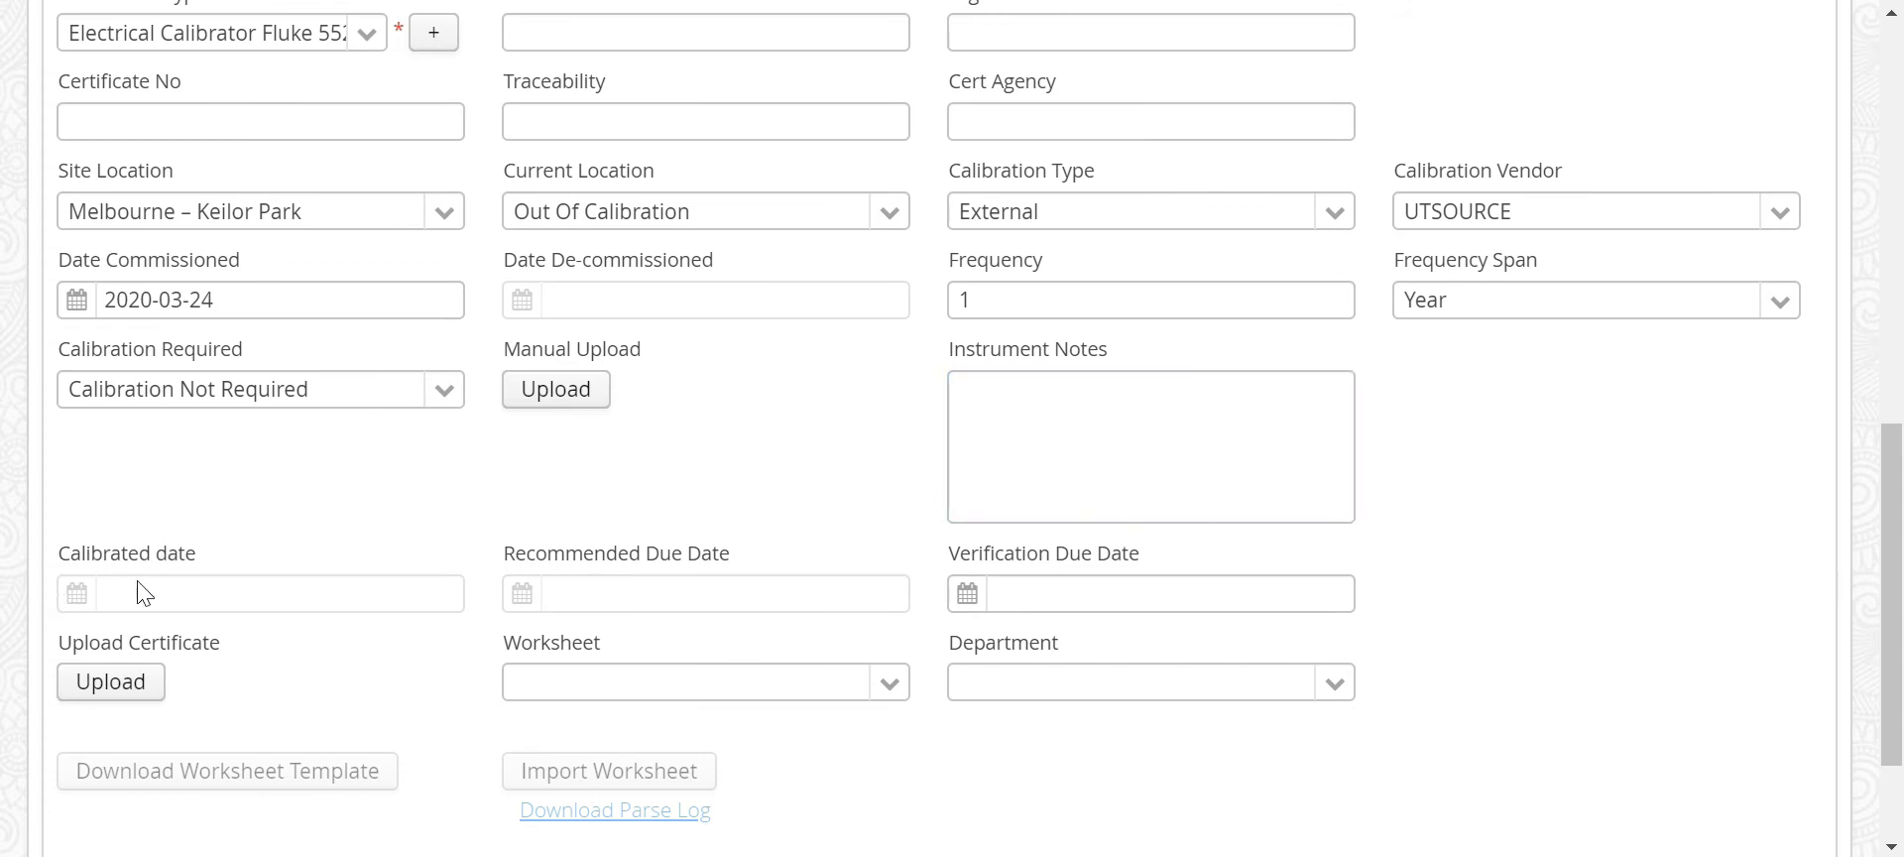
left_click(443, 390)
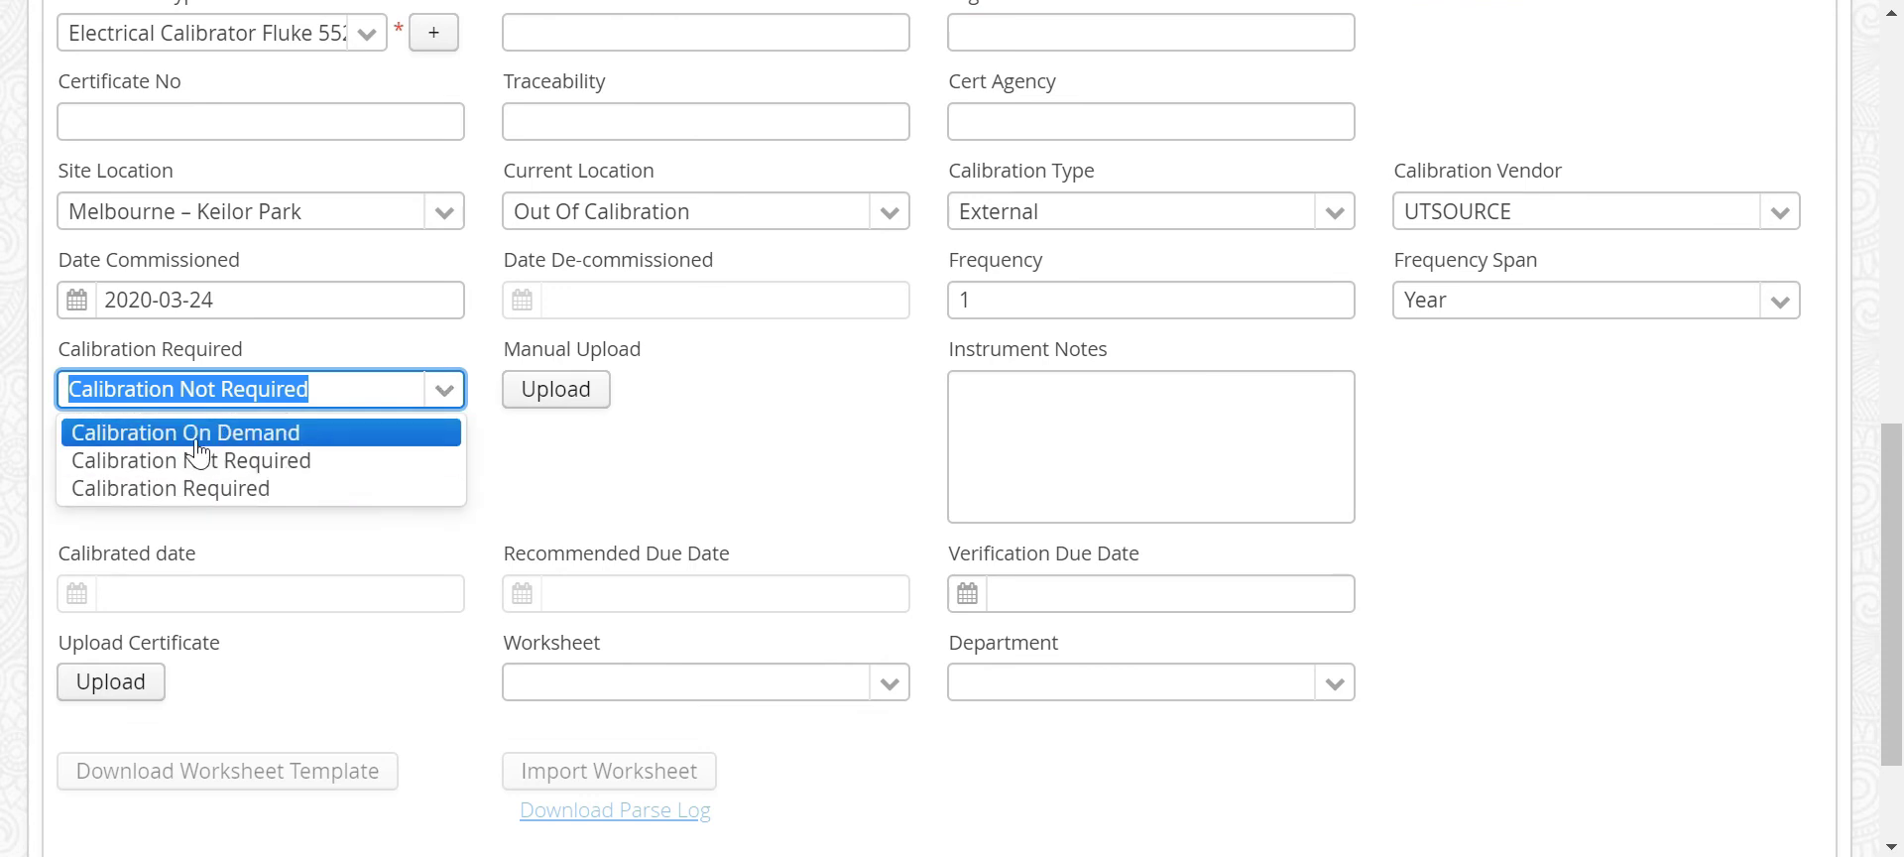
left_click(171, 436)
left_click(441, 399)
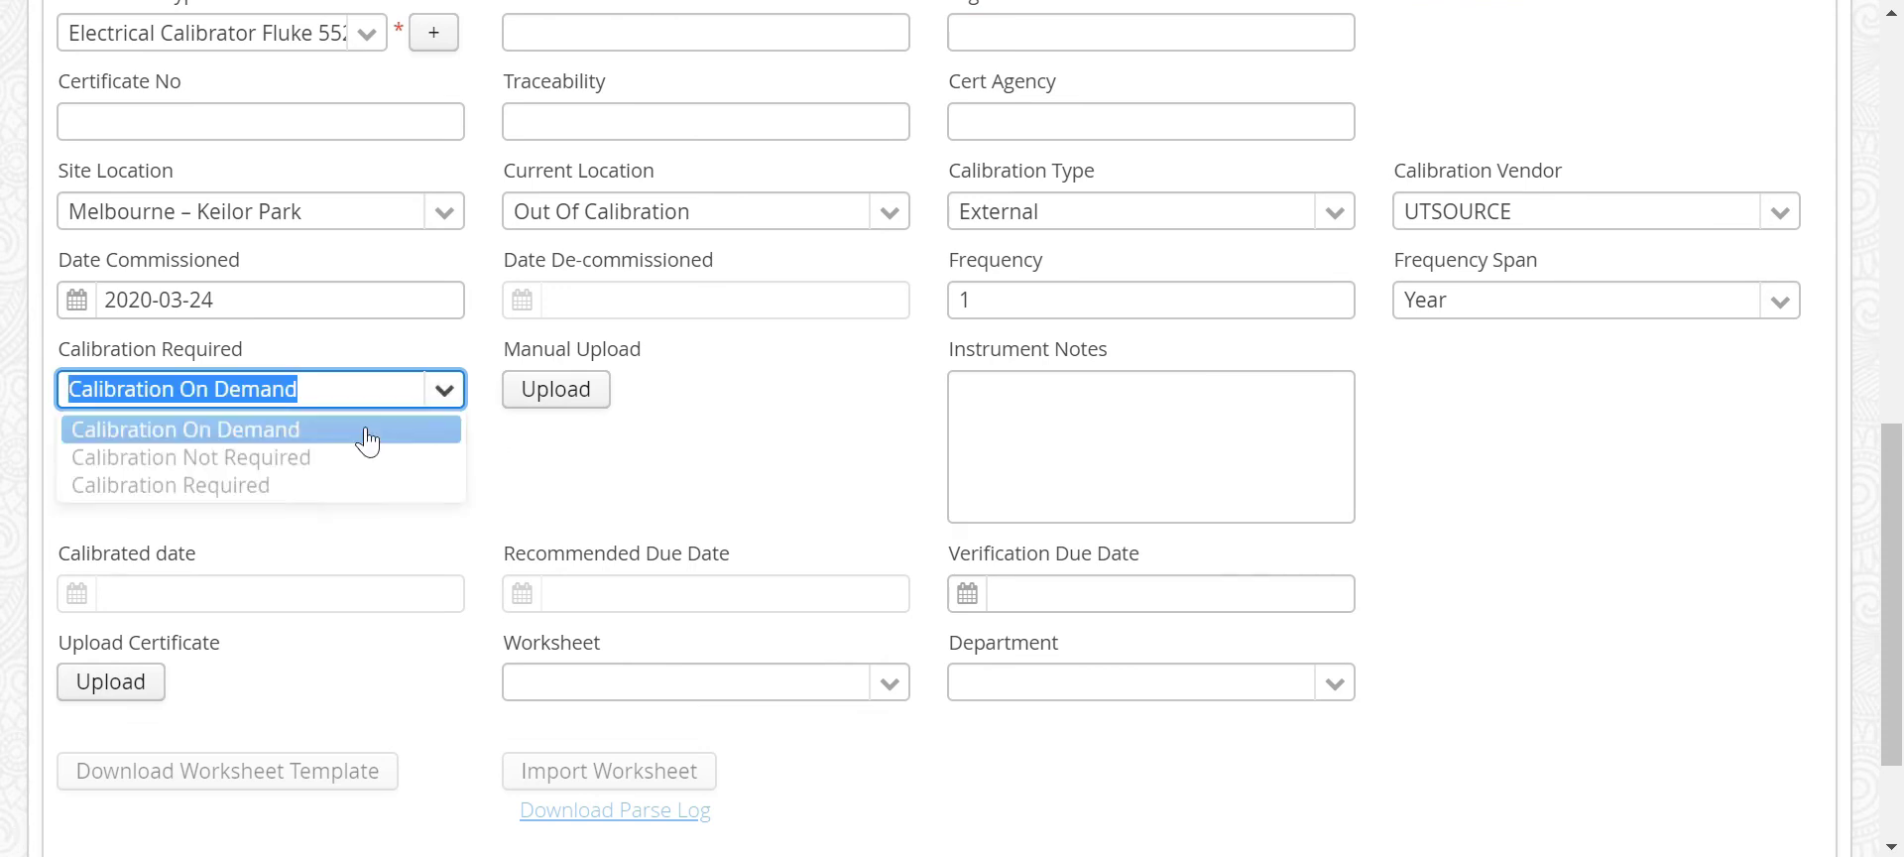
left_click(215, 489)
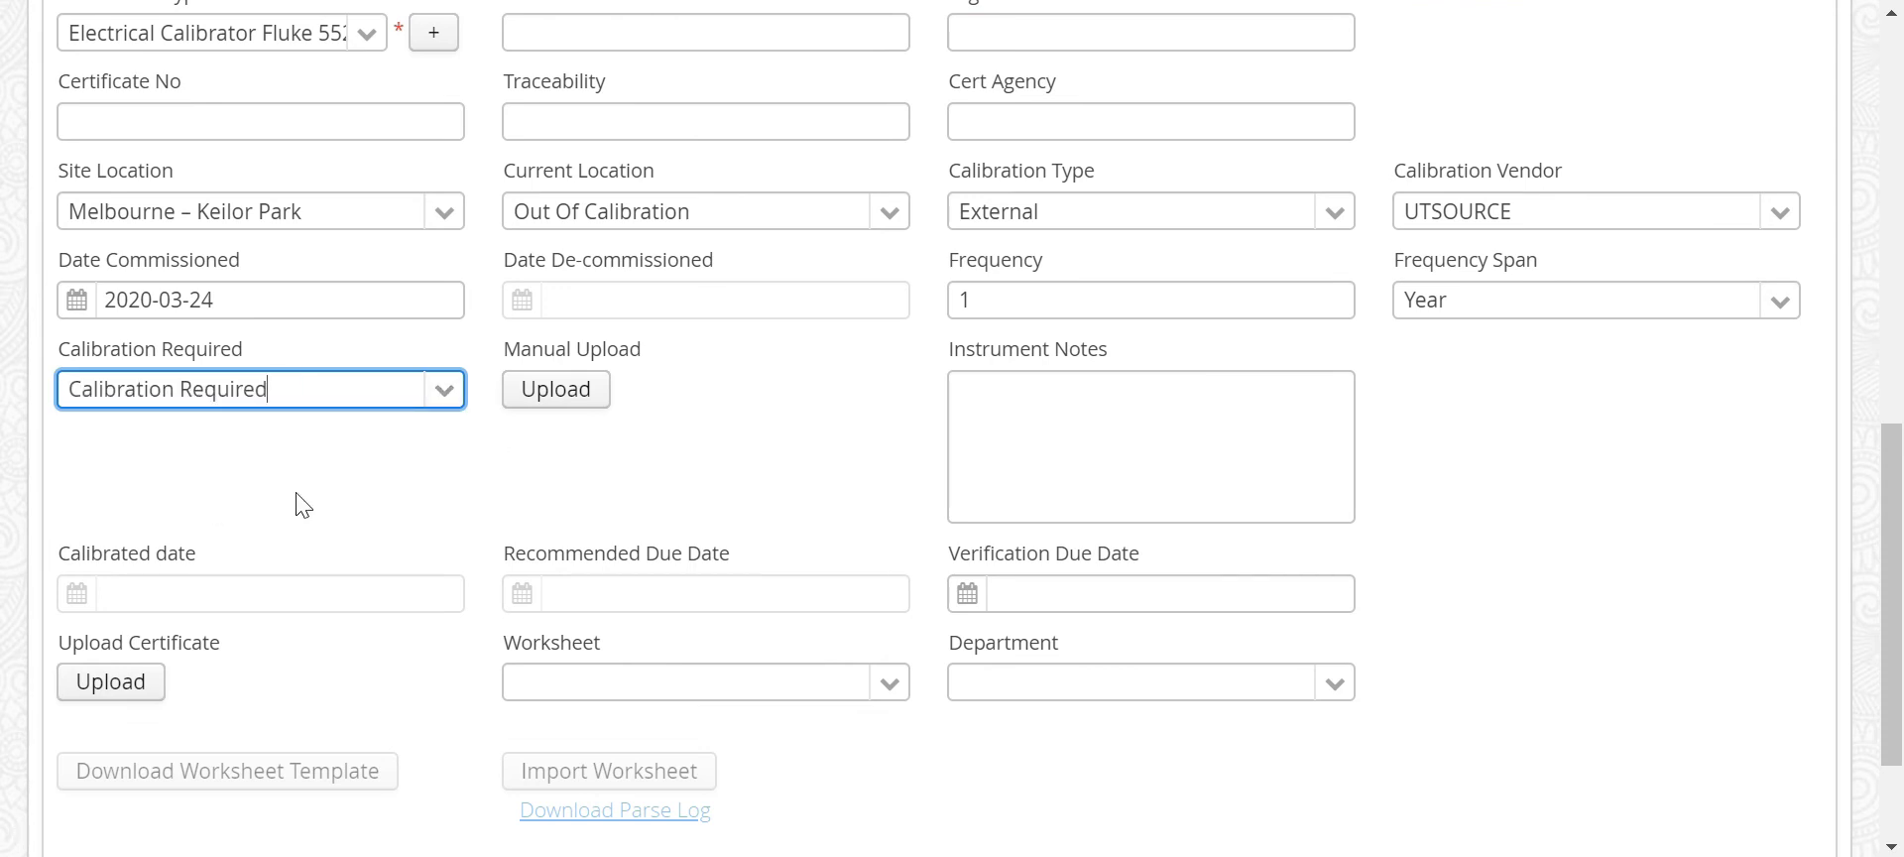
Set the calibrated date, recommended due date and verification due date to 2020-03-24
left_click(77, 594)
left_click(161, 476)
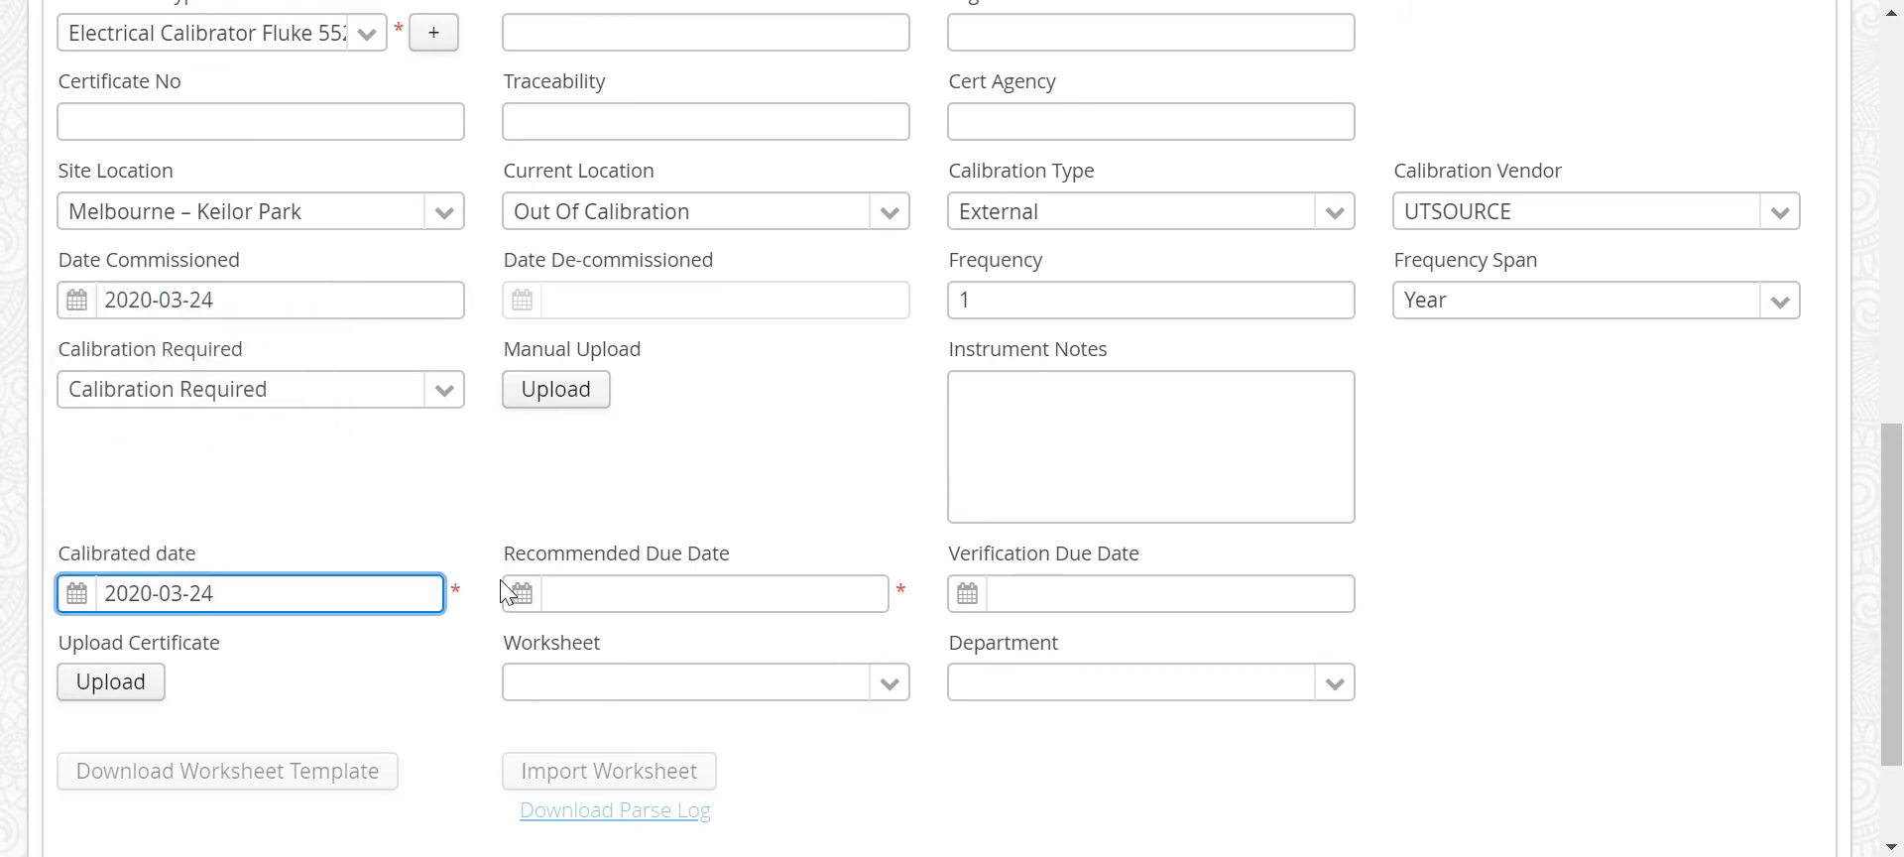
left_click(522, 593)
left_click(324, 735)
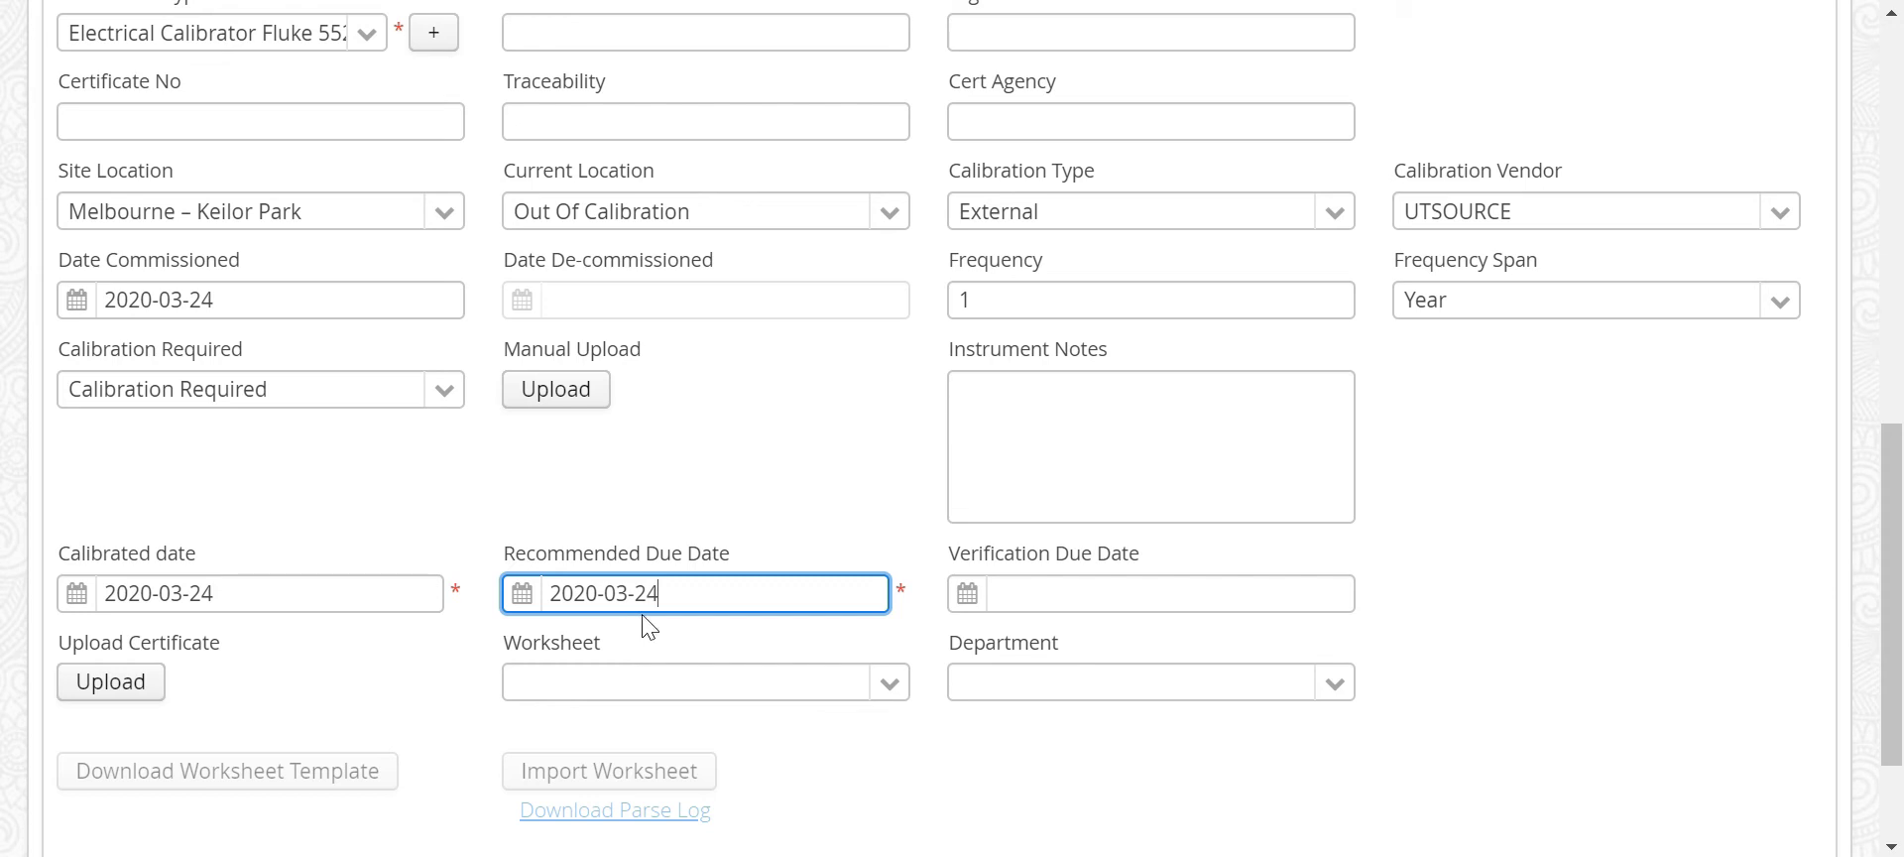
scroll(616, 509, "down", 2)
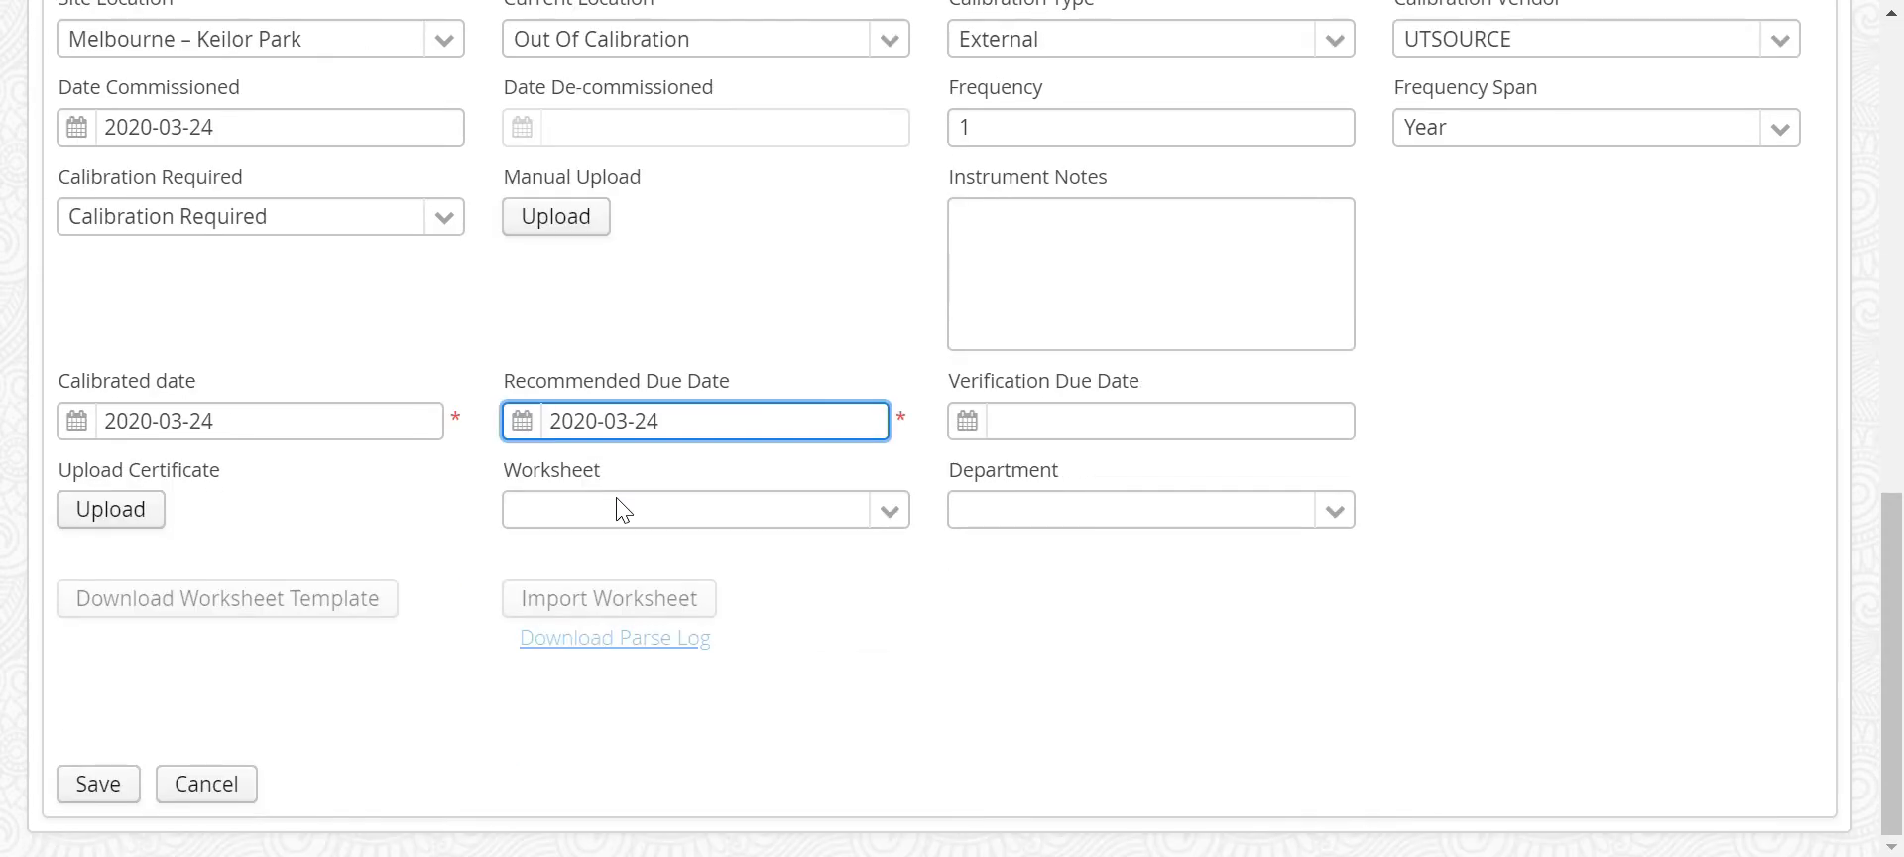
left_click(968, 426)
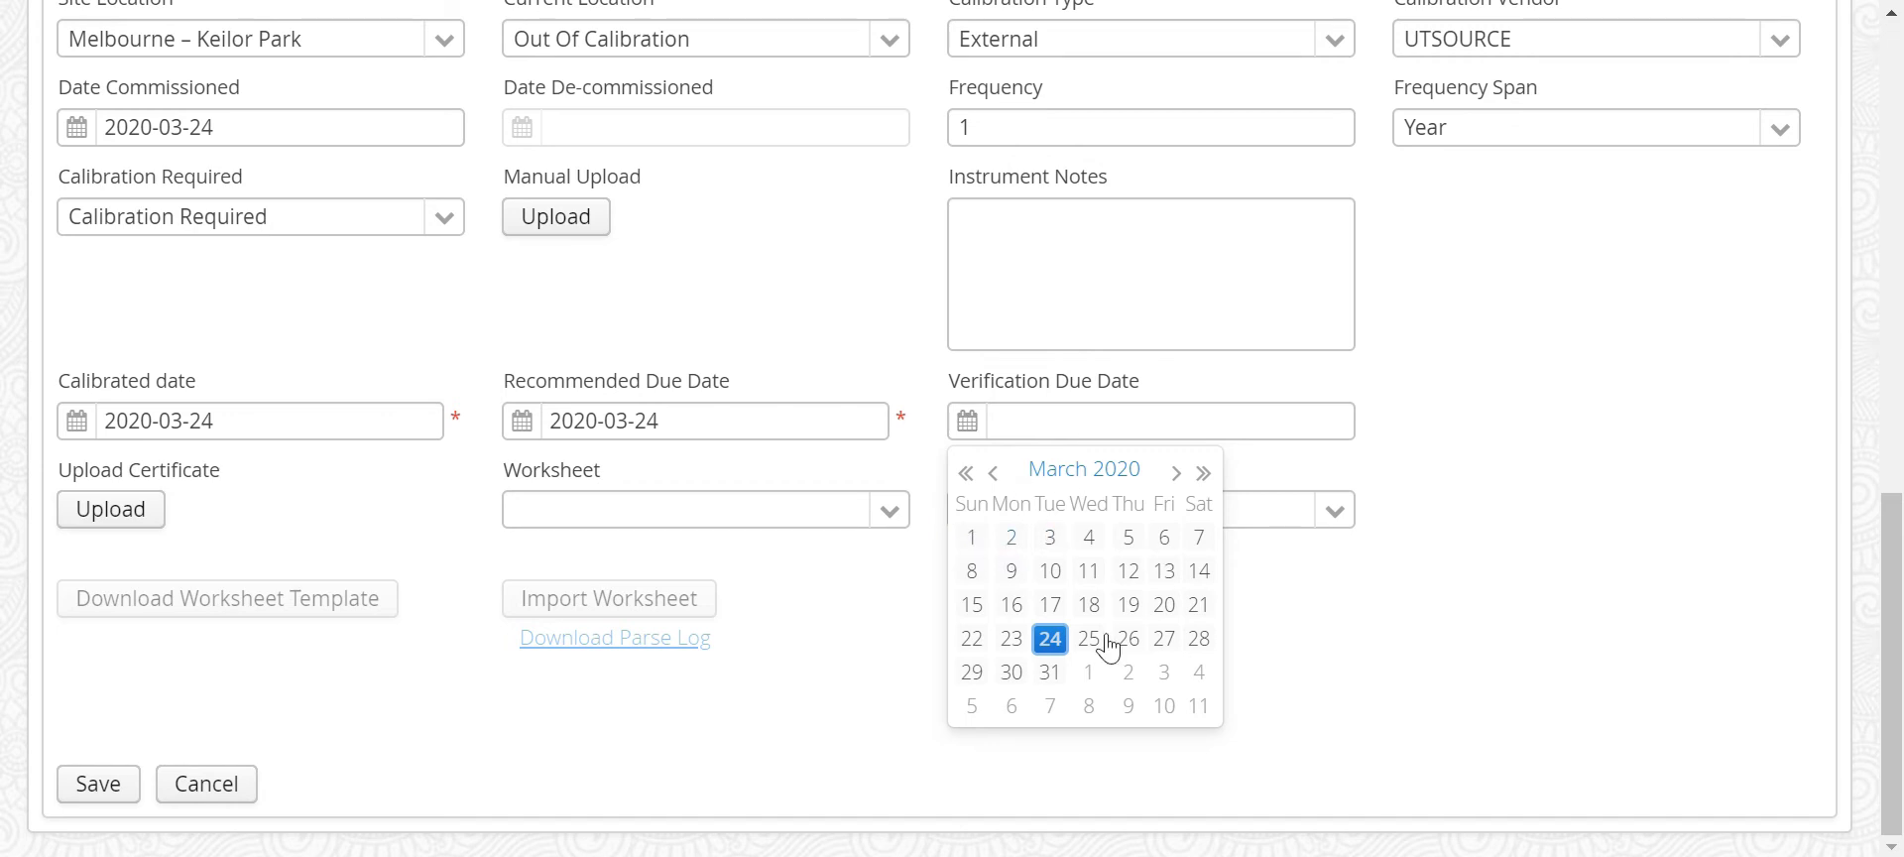
left_click(1050, 638)
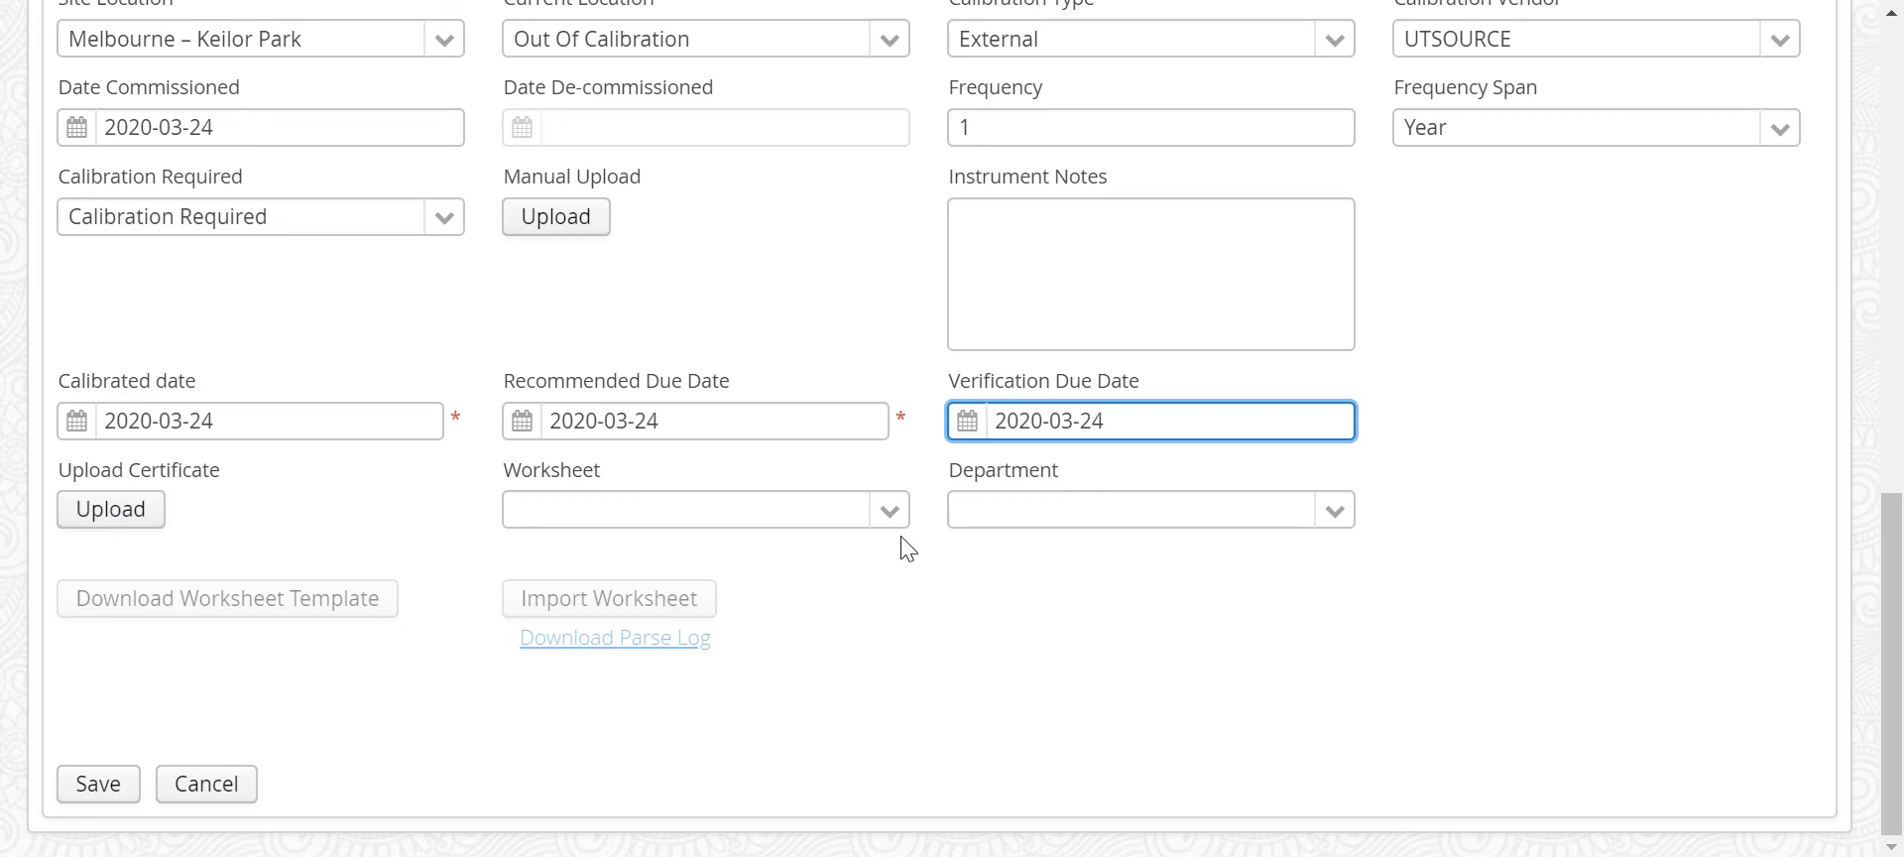
Check the available worksheets without choosing one and set the department to ELECTRICAL LAB
left_click(890, 513)
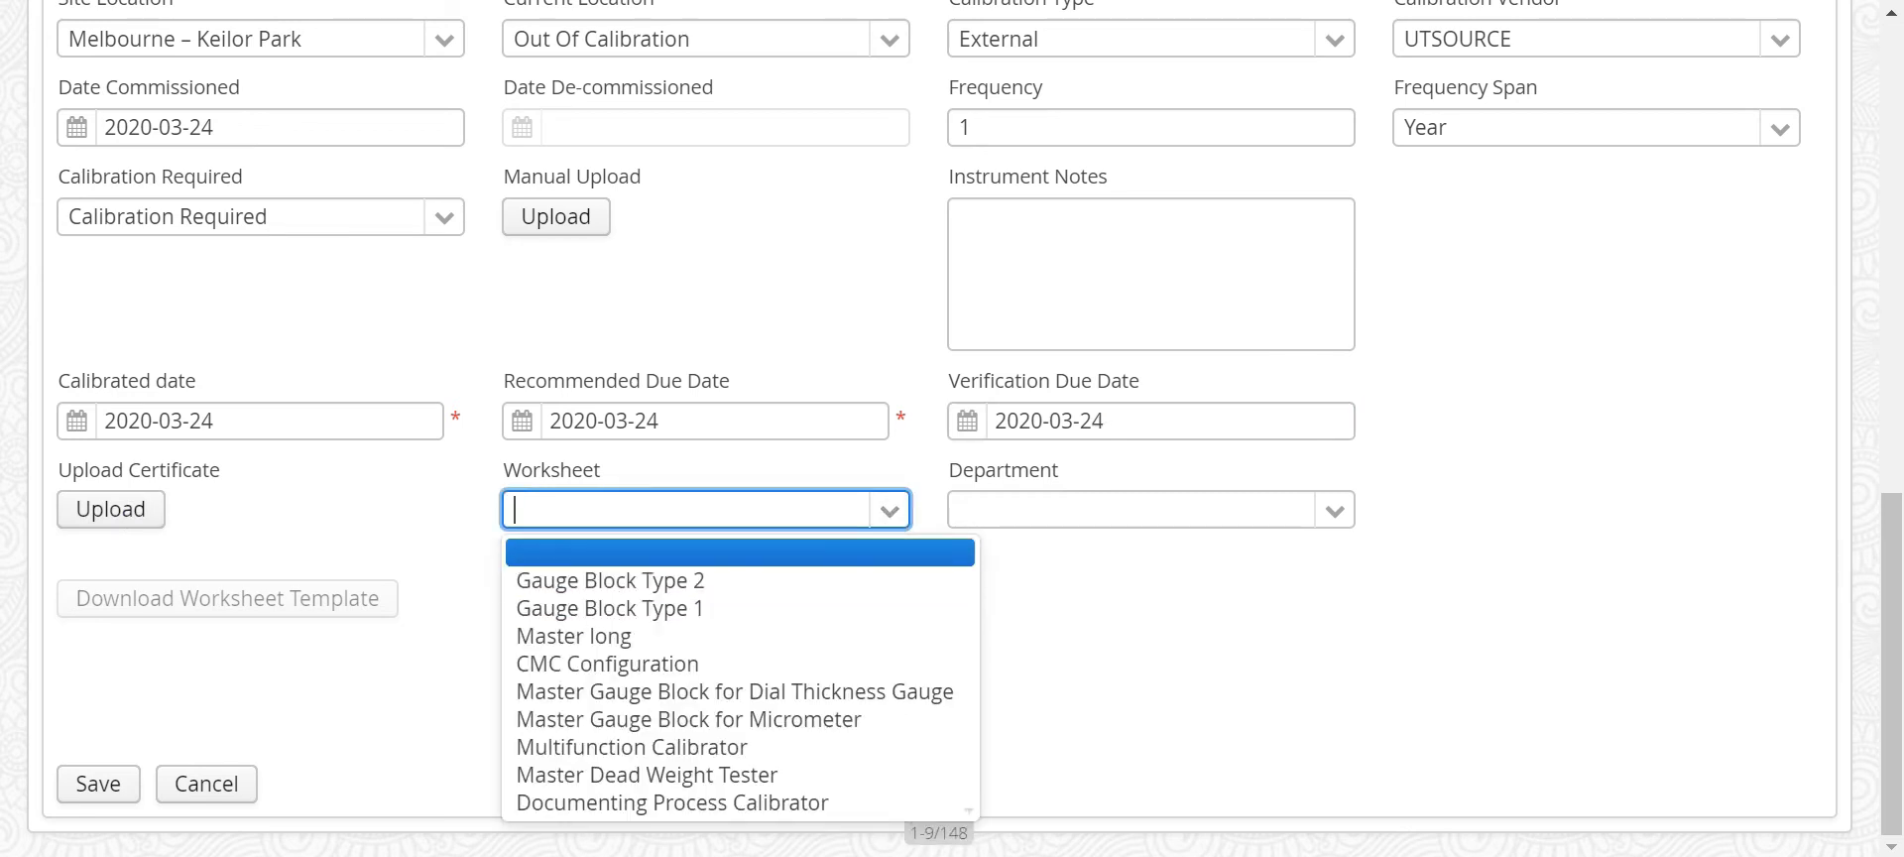
left_click(349, 509)
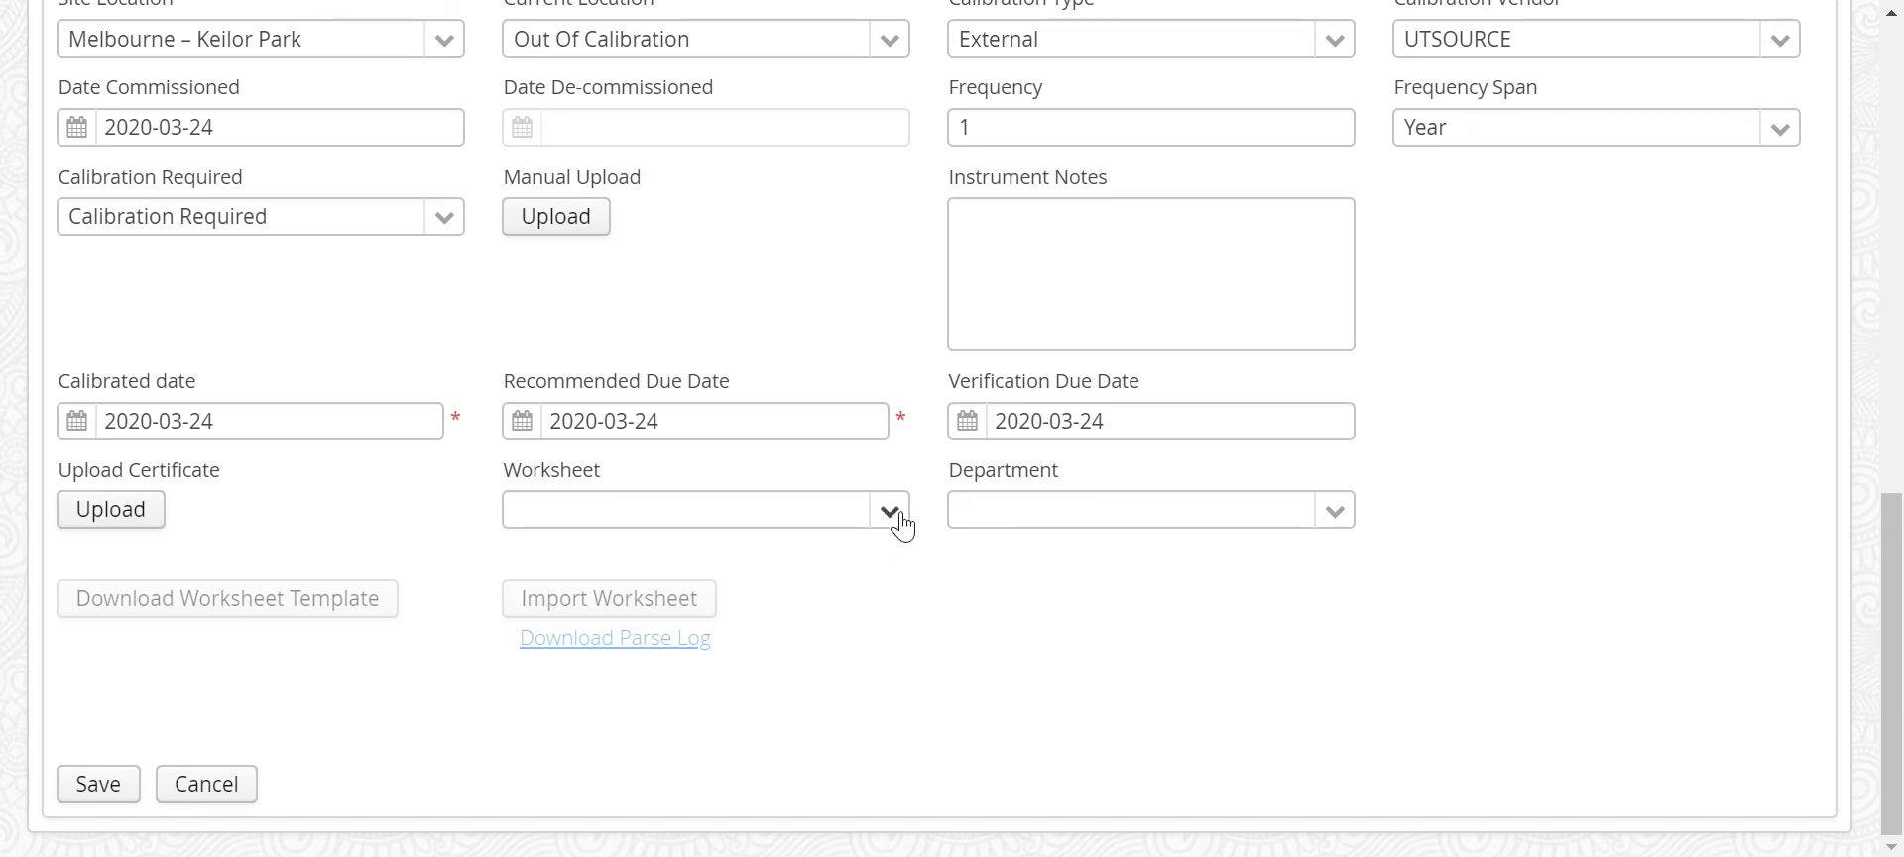
left_click(1335, 512)
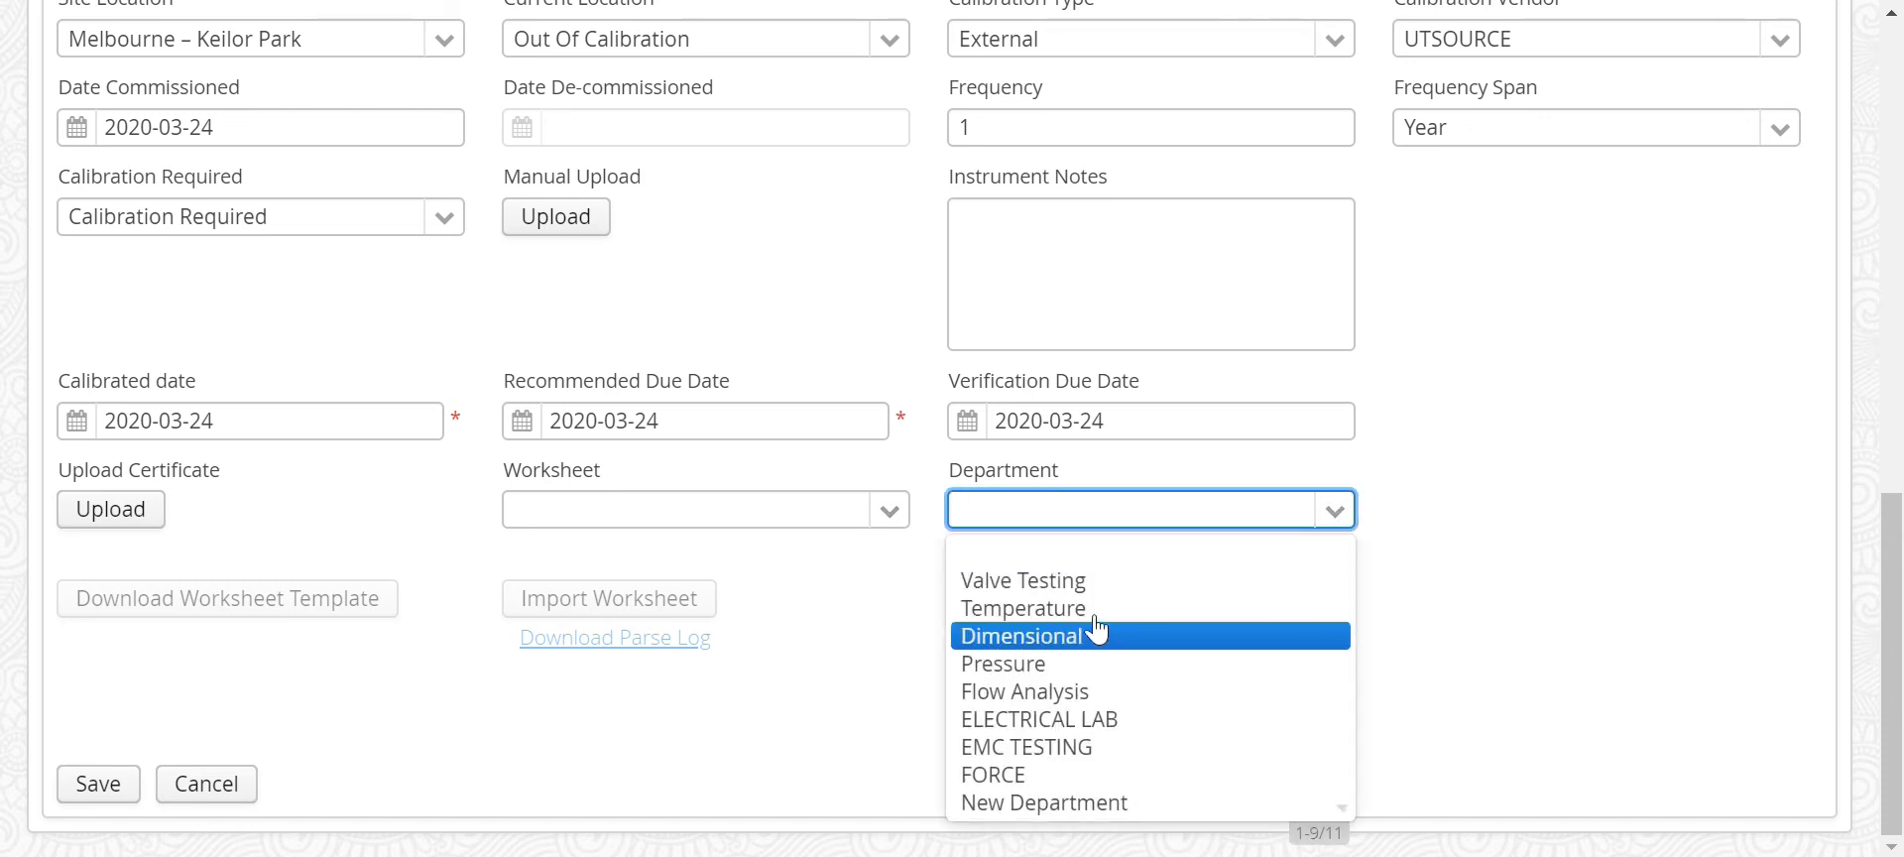
left_click(1090, 727)
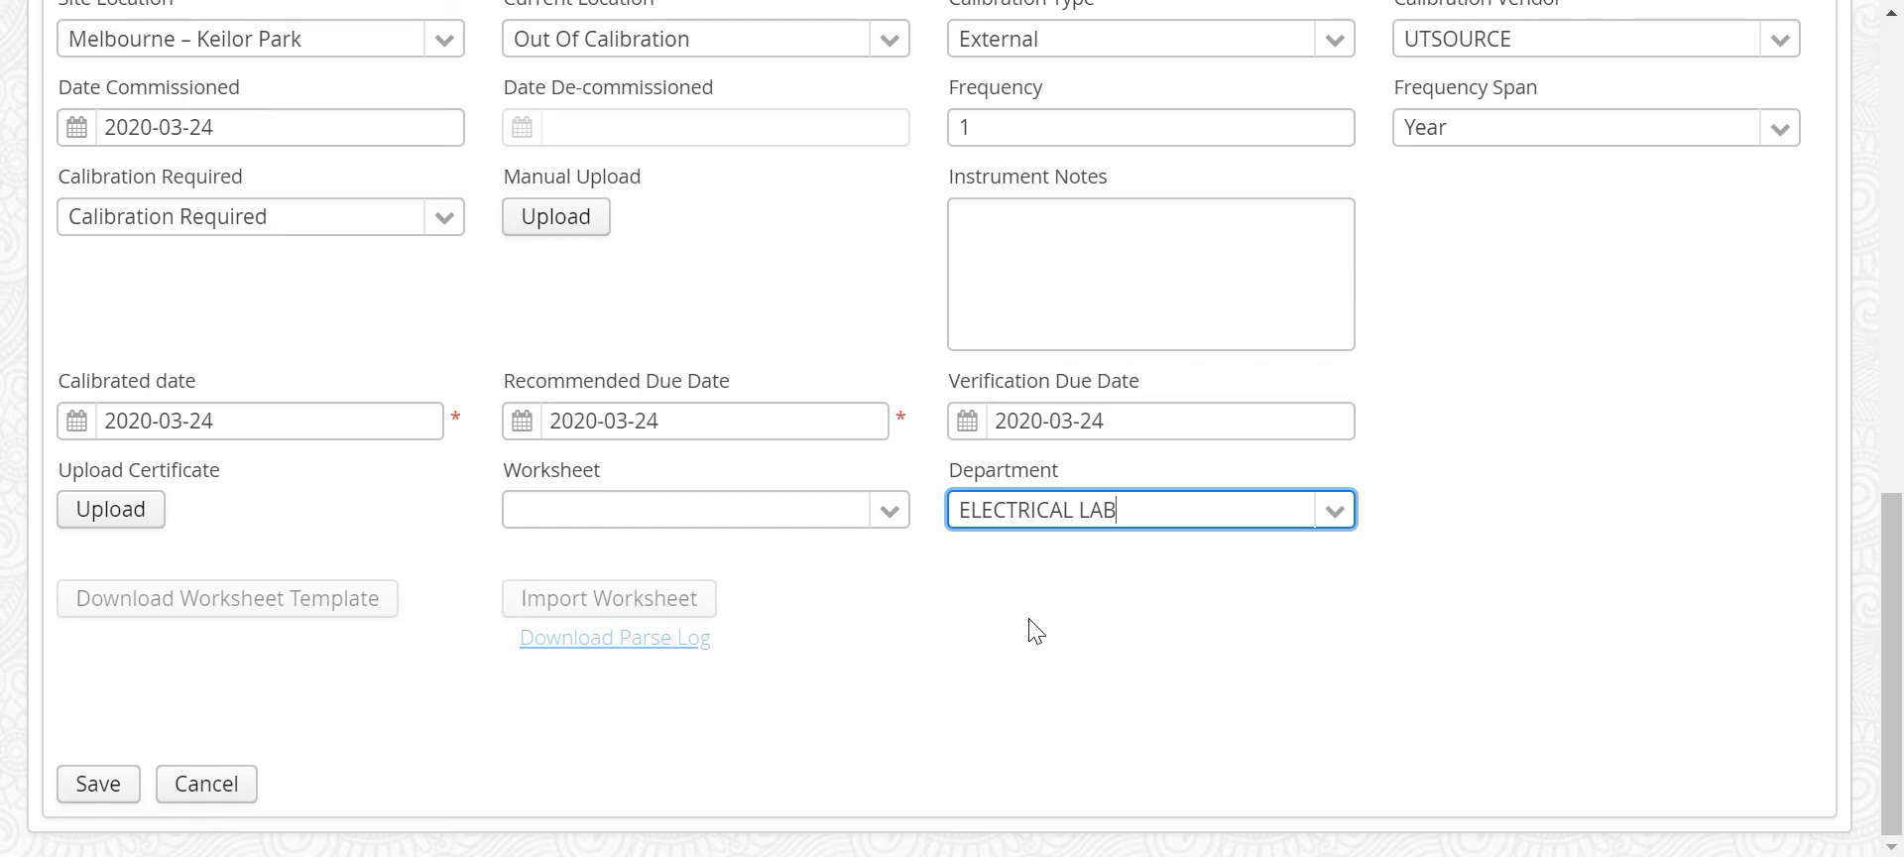
Filter the master instrument list by the instrument name "flow" and open the Flow Portable Calibrator's details
scroll(1035, 631, "up", 2)
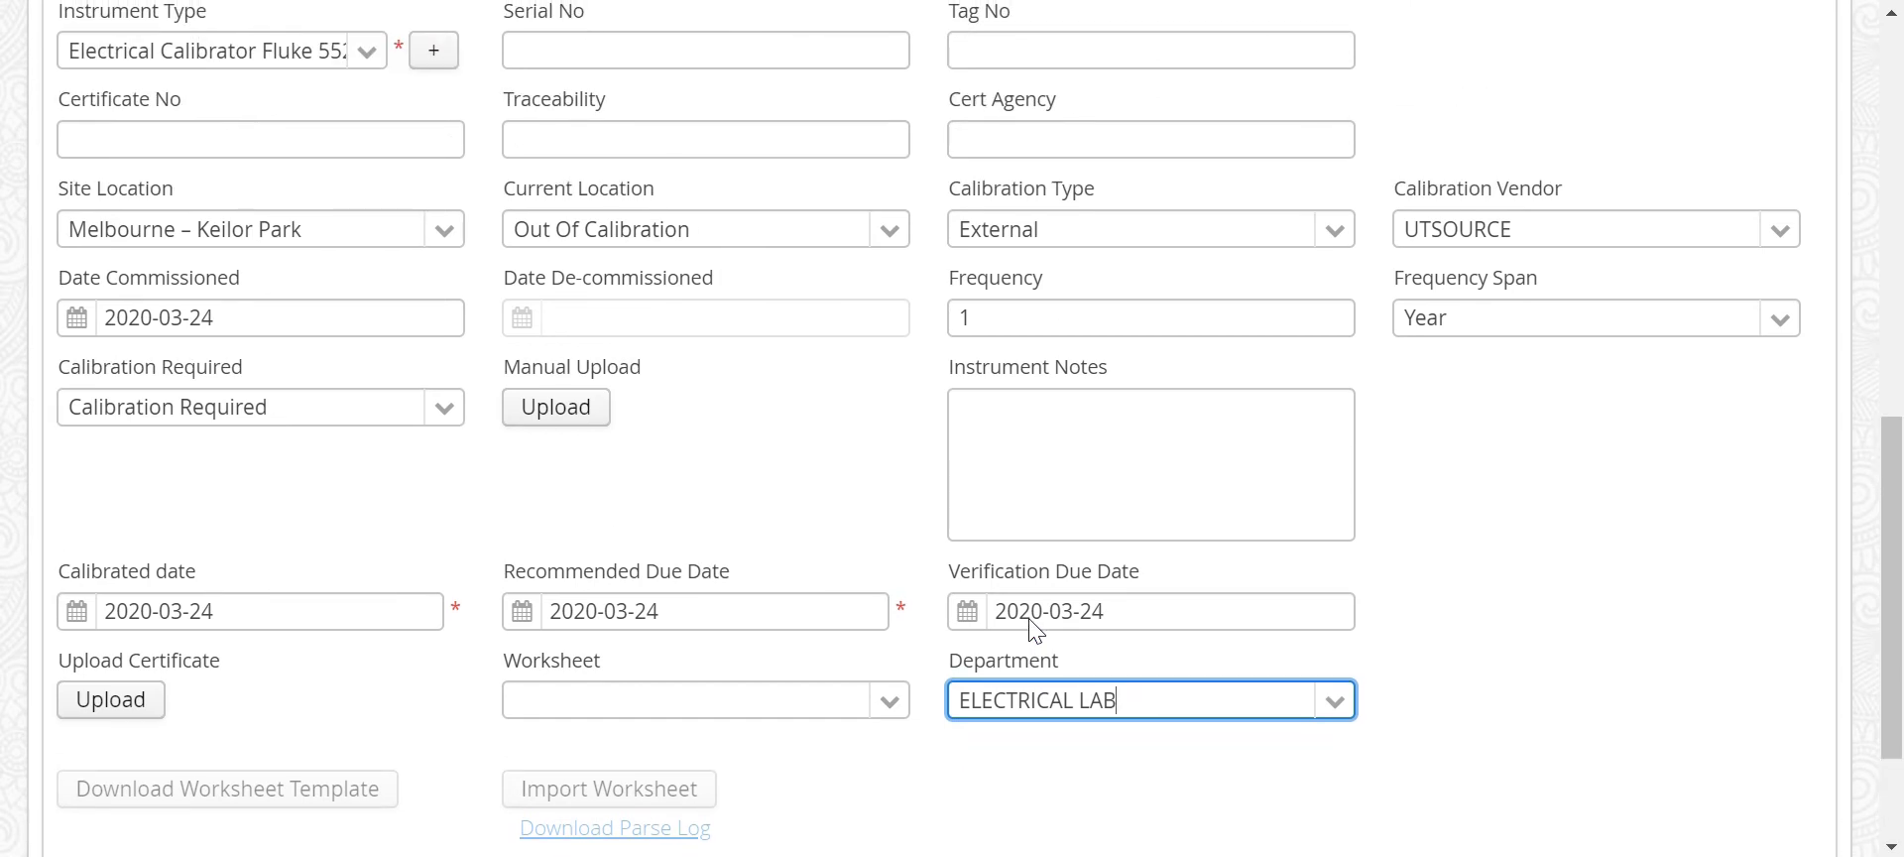
scroll(1035, 631, "up", 9)
left_click(313, 315)
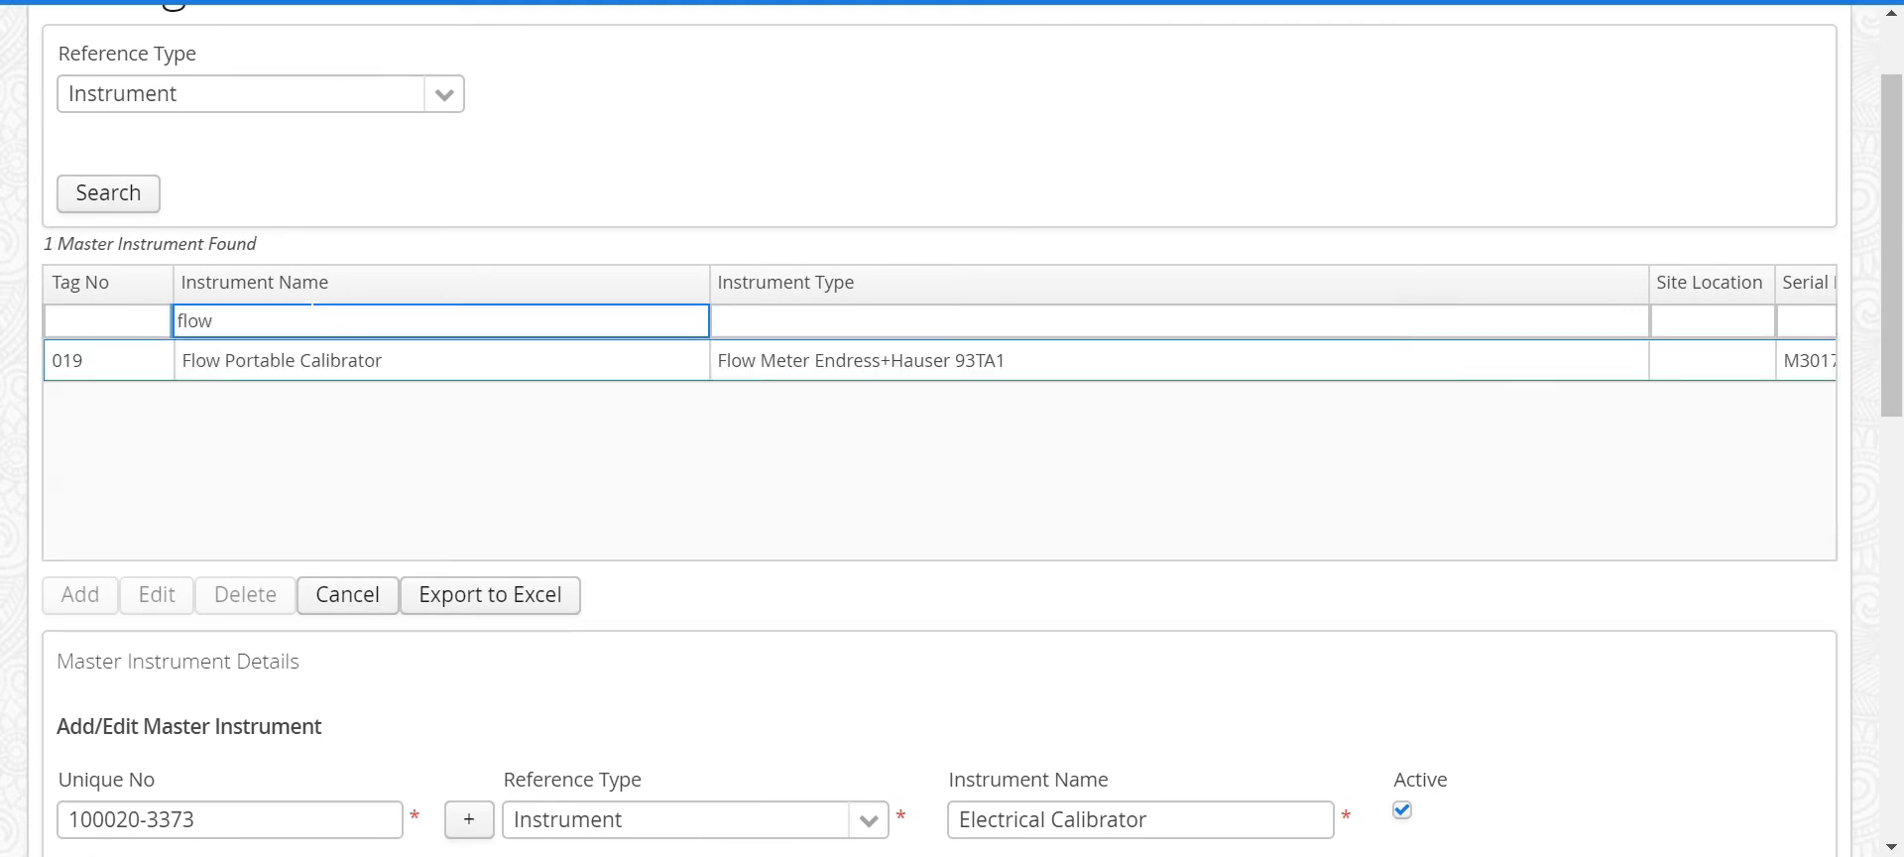
left_click(298, 369)
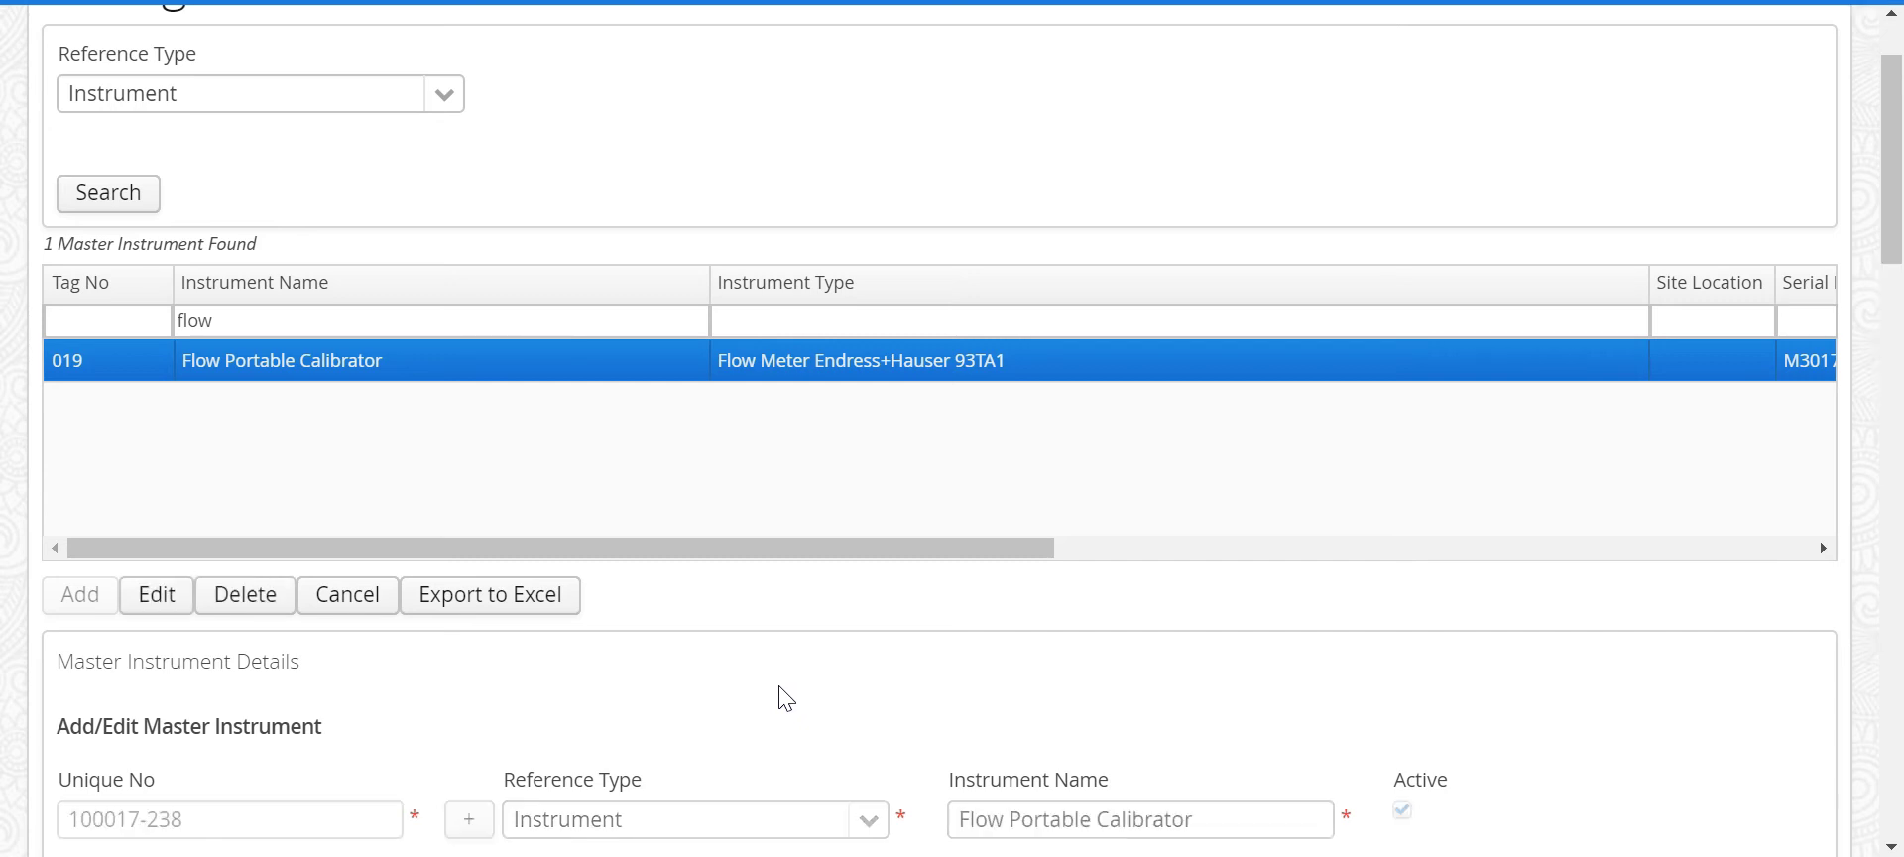
Examine the Flow Portable Calibrator's master revision details, from the earliest revision to the latest
scroll(786, 698, "down", 20)
scroll(777, 687, "down", 5)
scroll(778, 687, "down", 3)
scroll(778, 686, "up", 3)
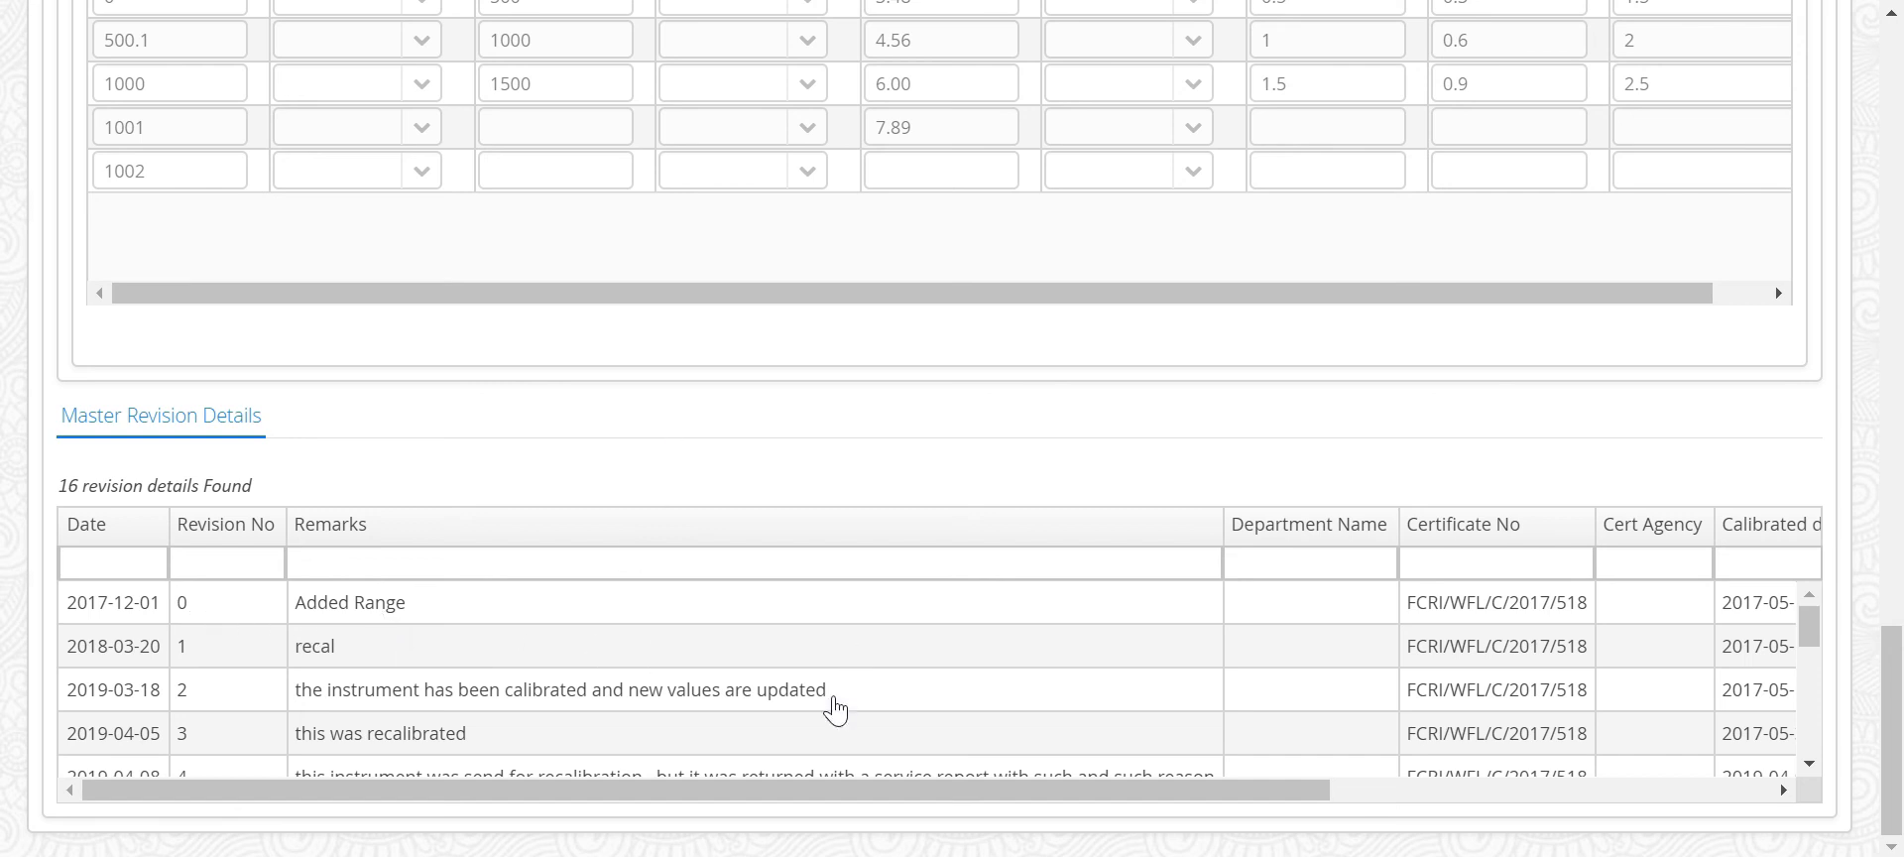
scroll(493, 737, "down", 5)
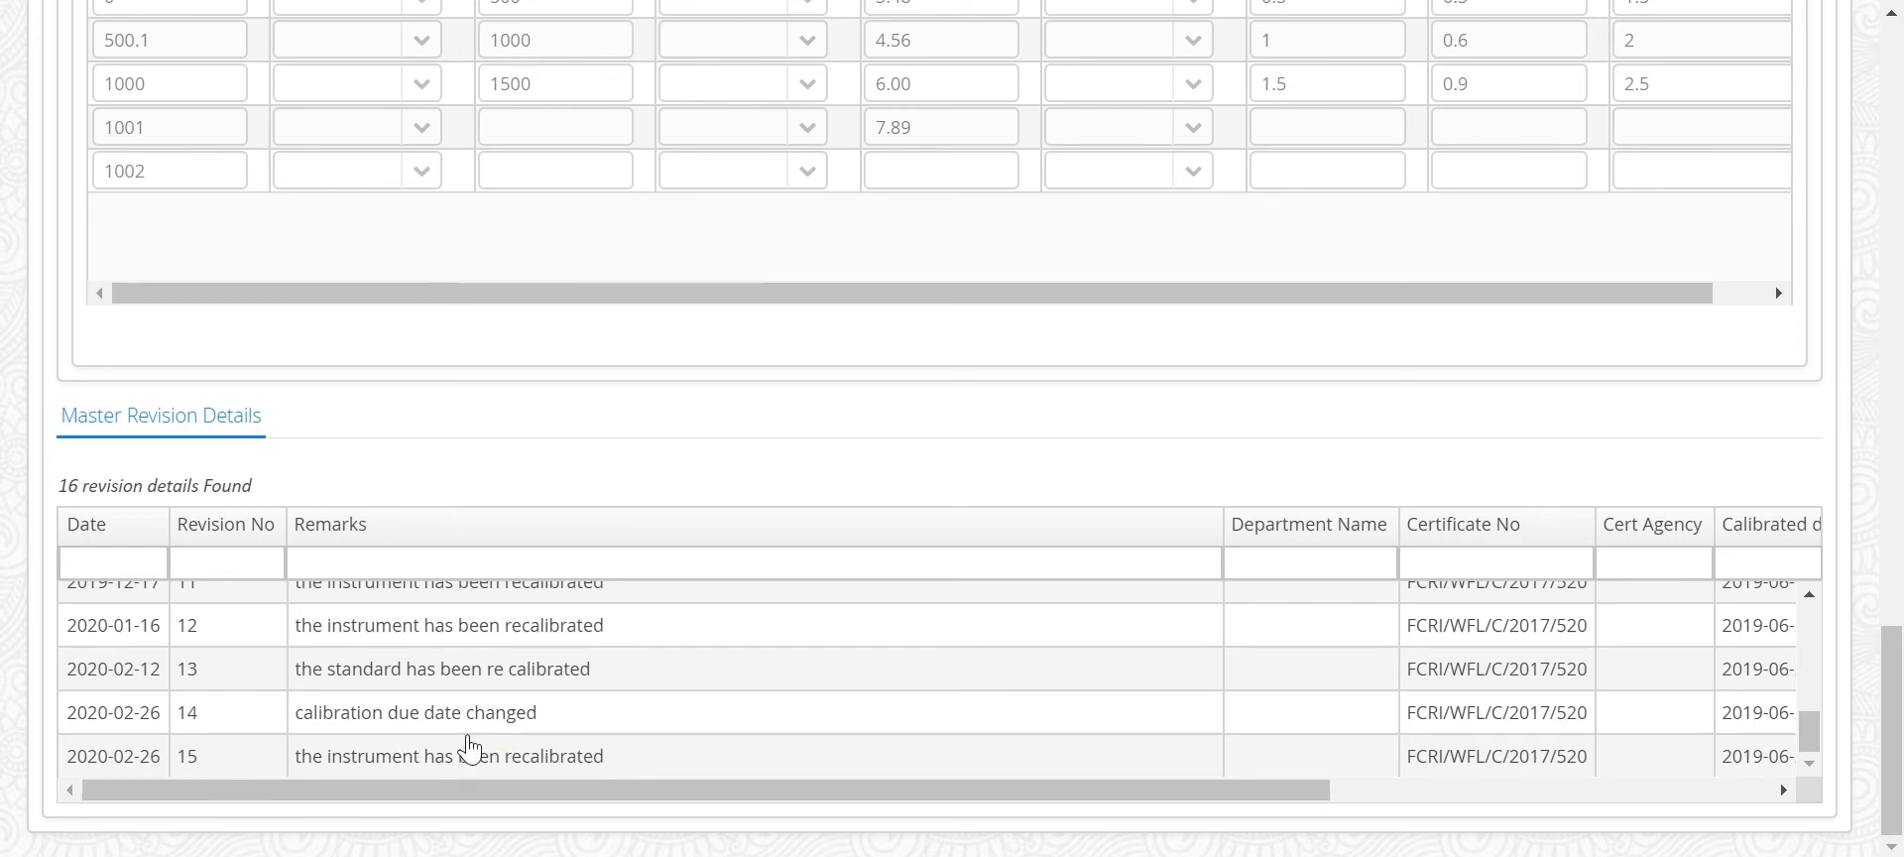
View and close the master certificate of the Flow Portable Calibrator's revision 10 from its revision details
left_click_drag(829, 791, 1203, 799)
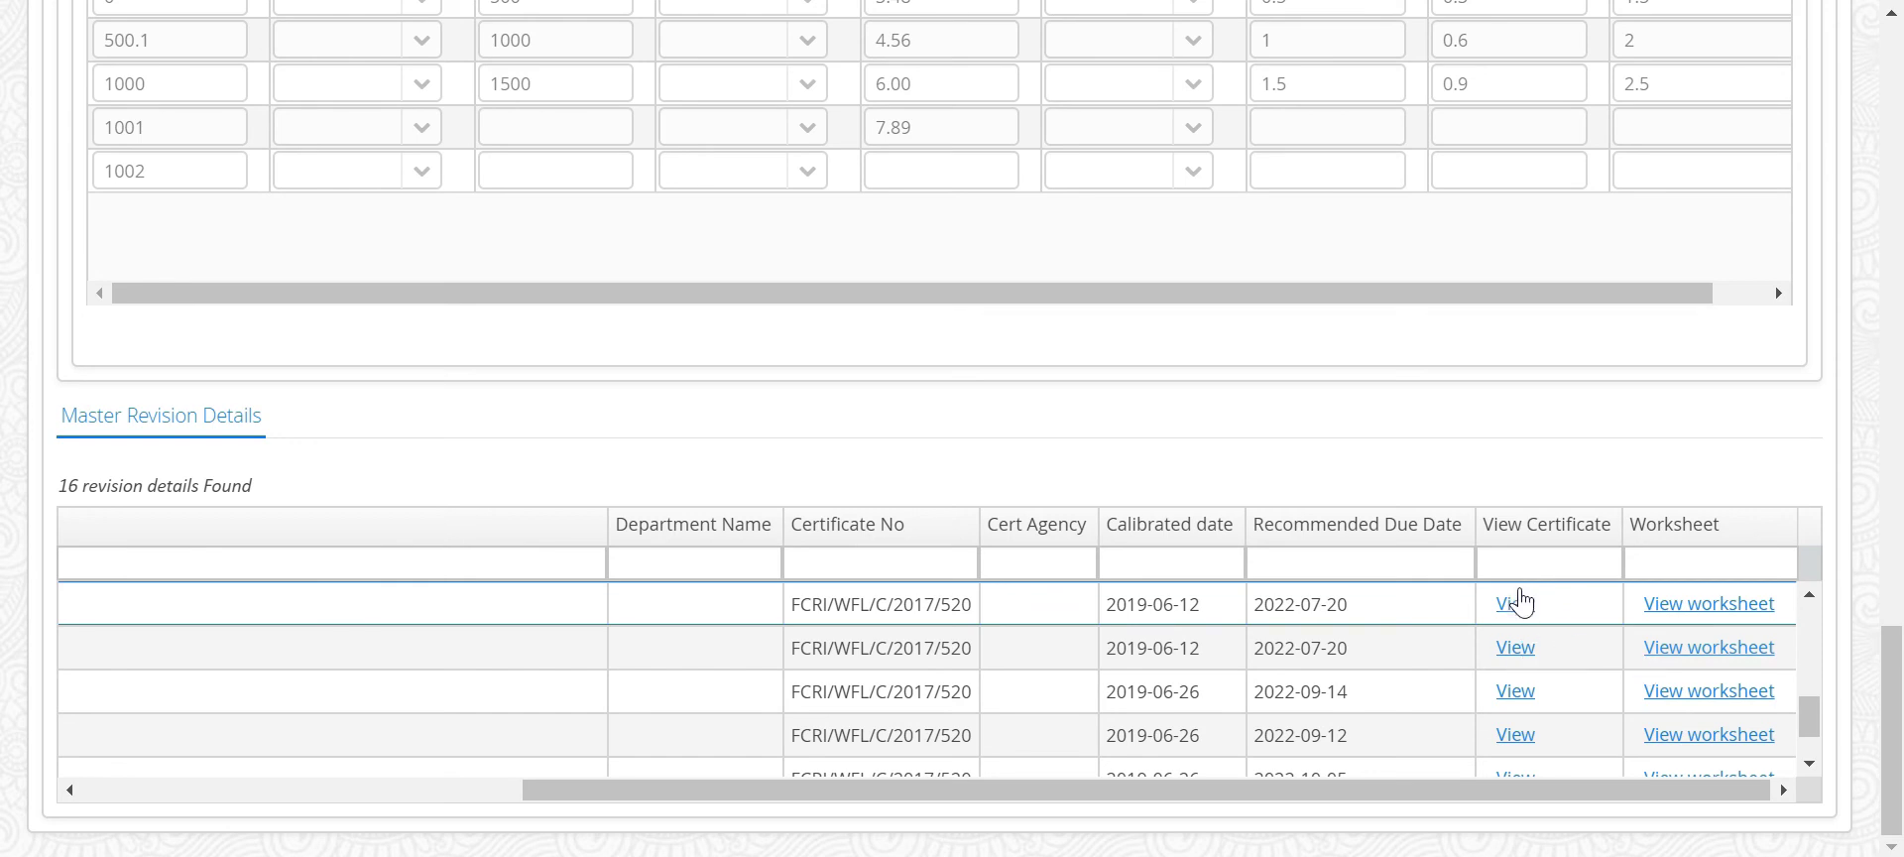
left_click(1517, 603)
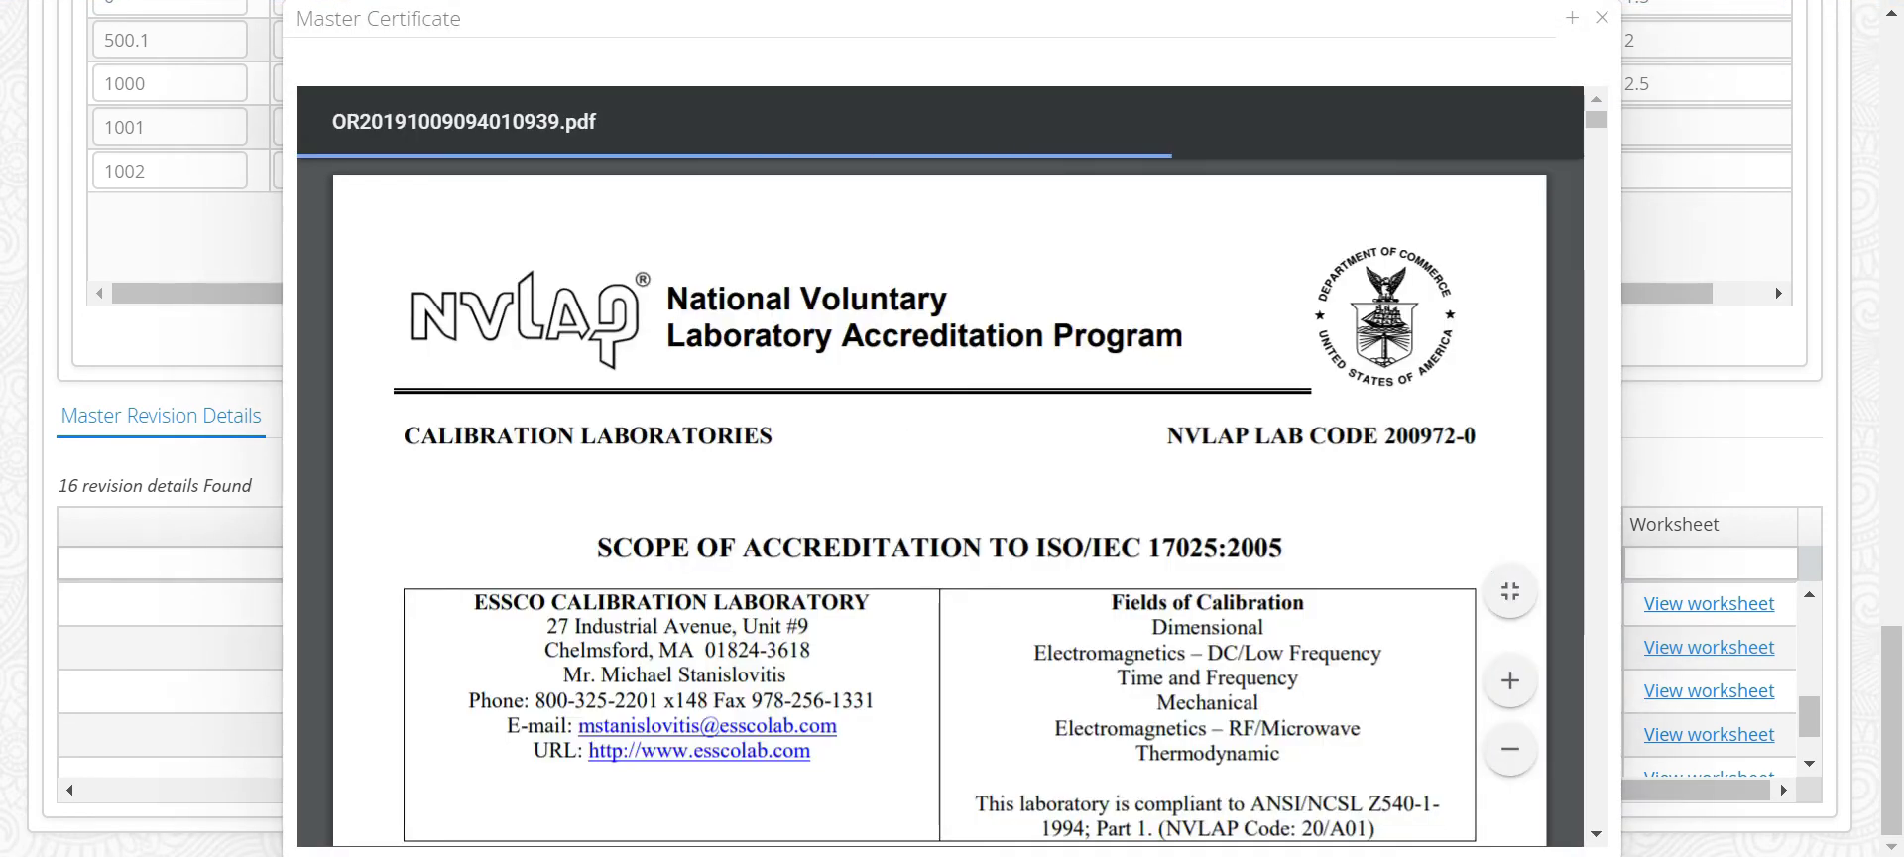
left_click(1602, 16)
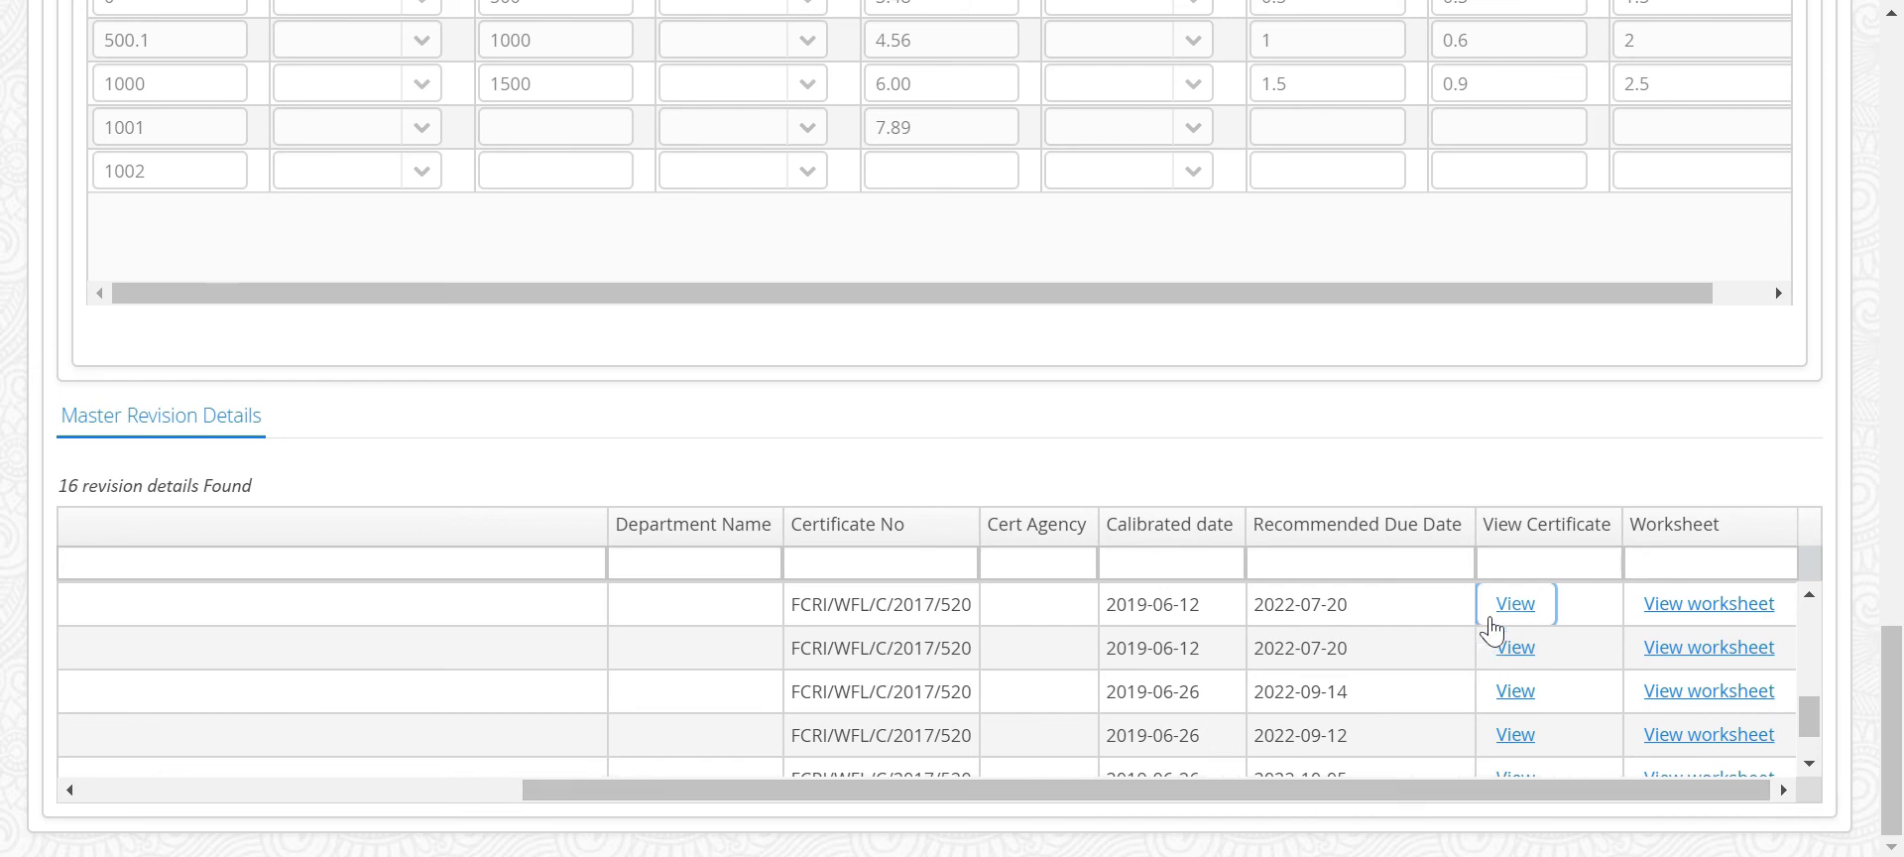
left_click_drag(972, 796, 234, 691)
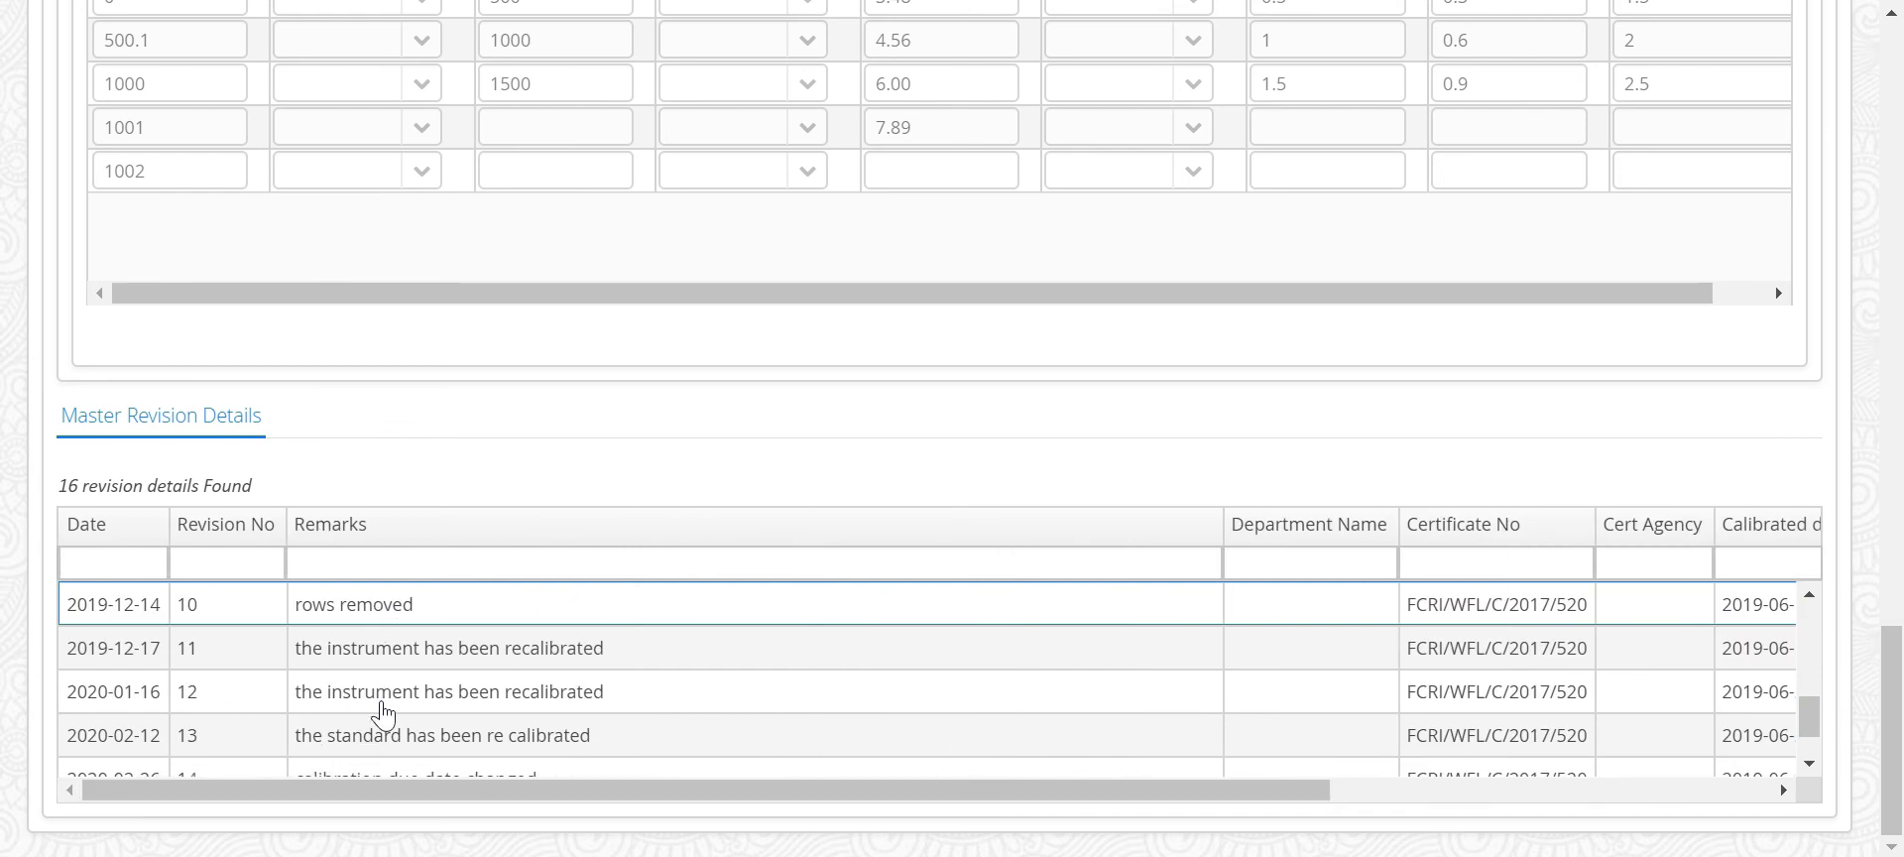
Leave the Flow Portable Calibrator's details and open the My Company settings
scroll(470, 300, "up", 7)
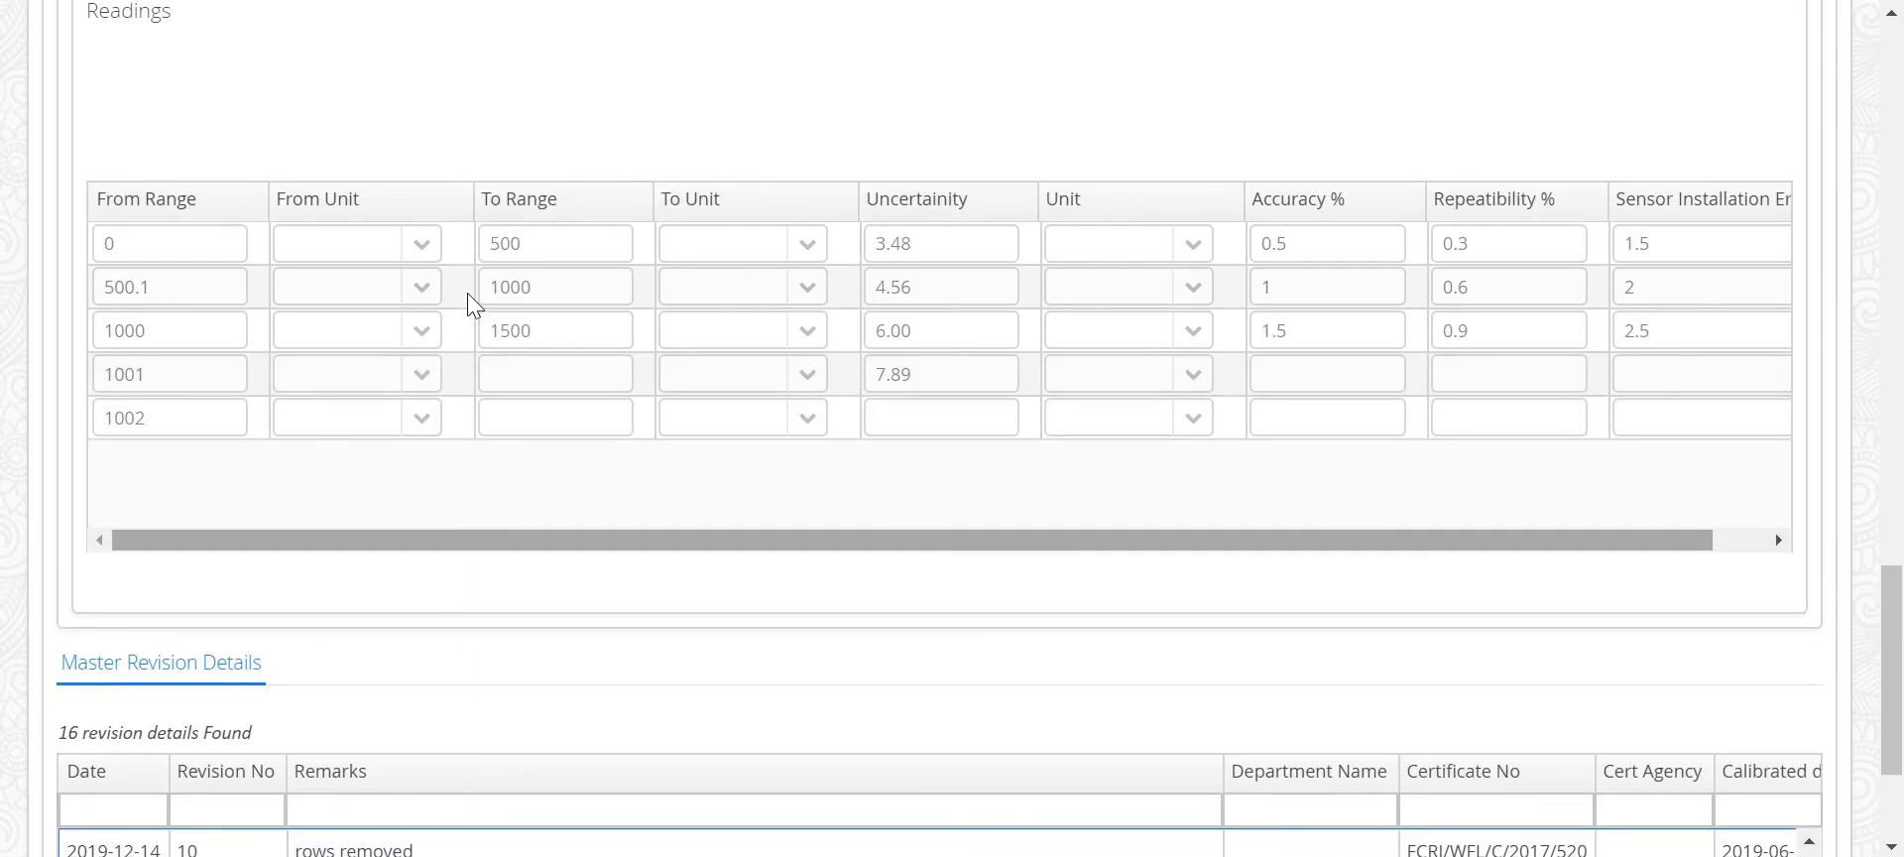
scroll(467, 297, "up", 20)
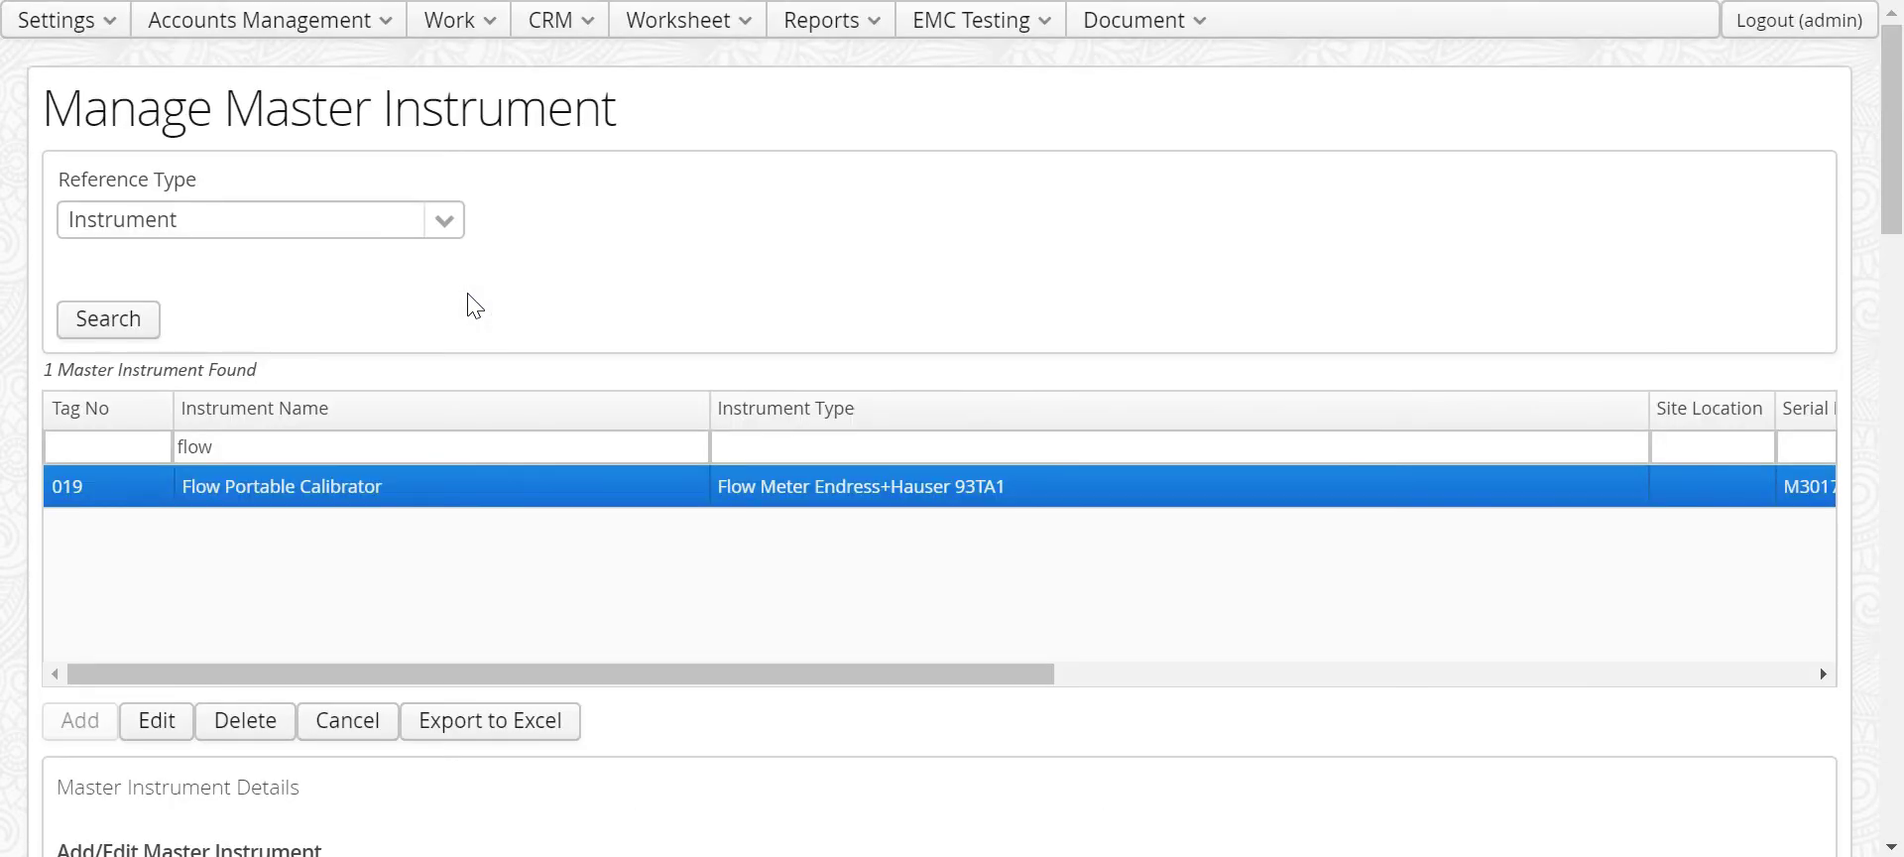
left_click(65, 18)
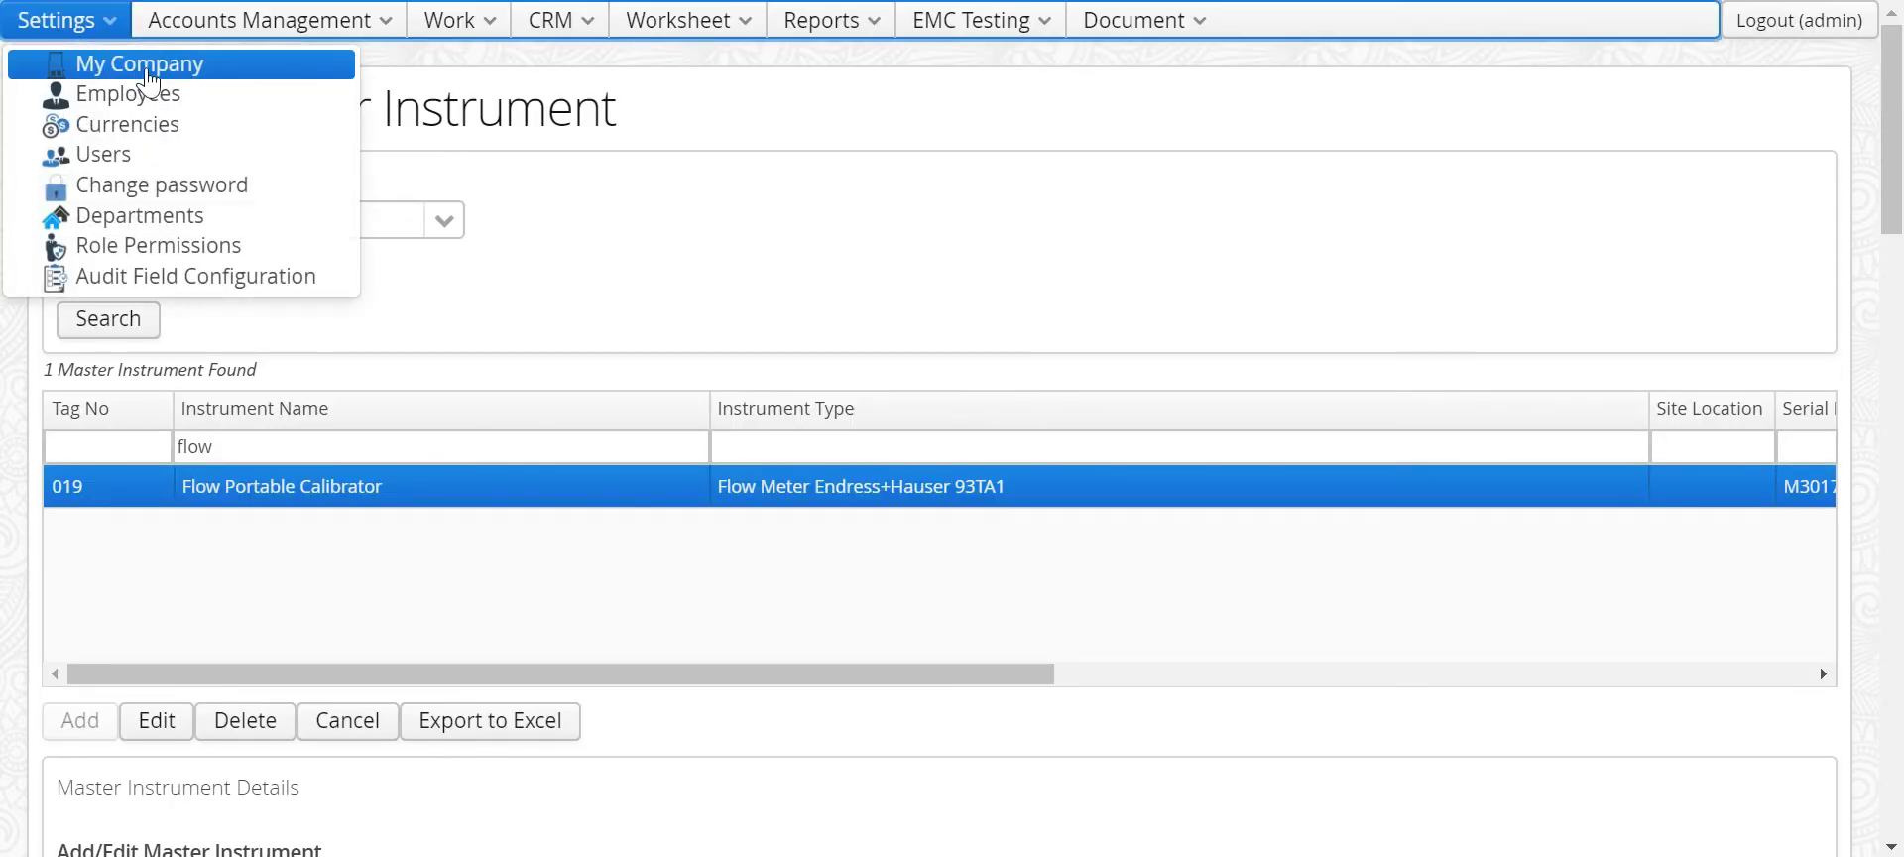
left_click(138, 66)
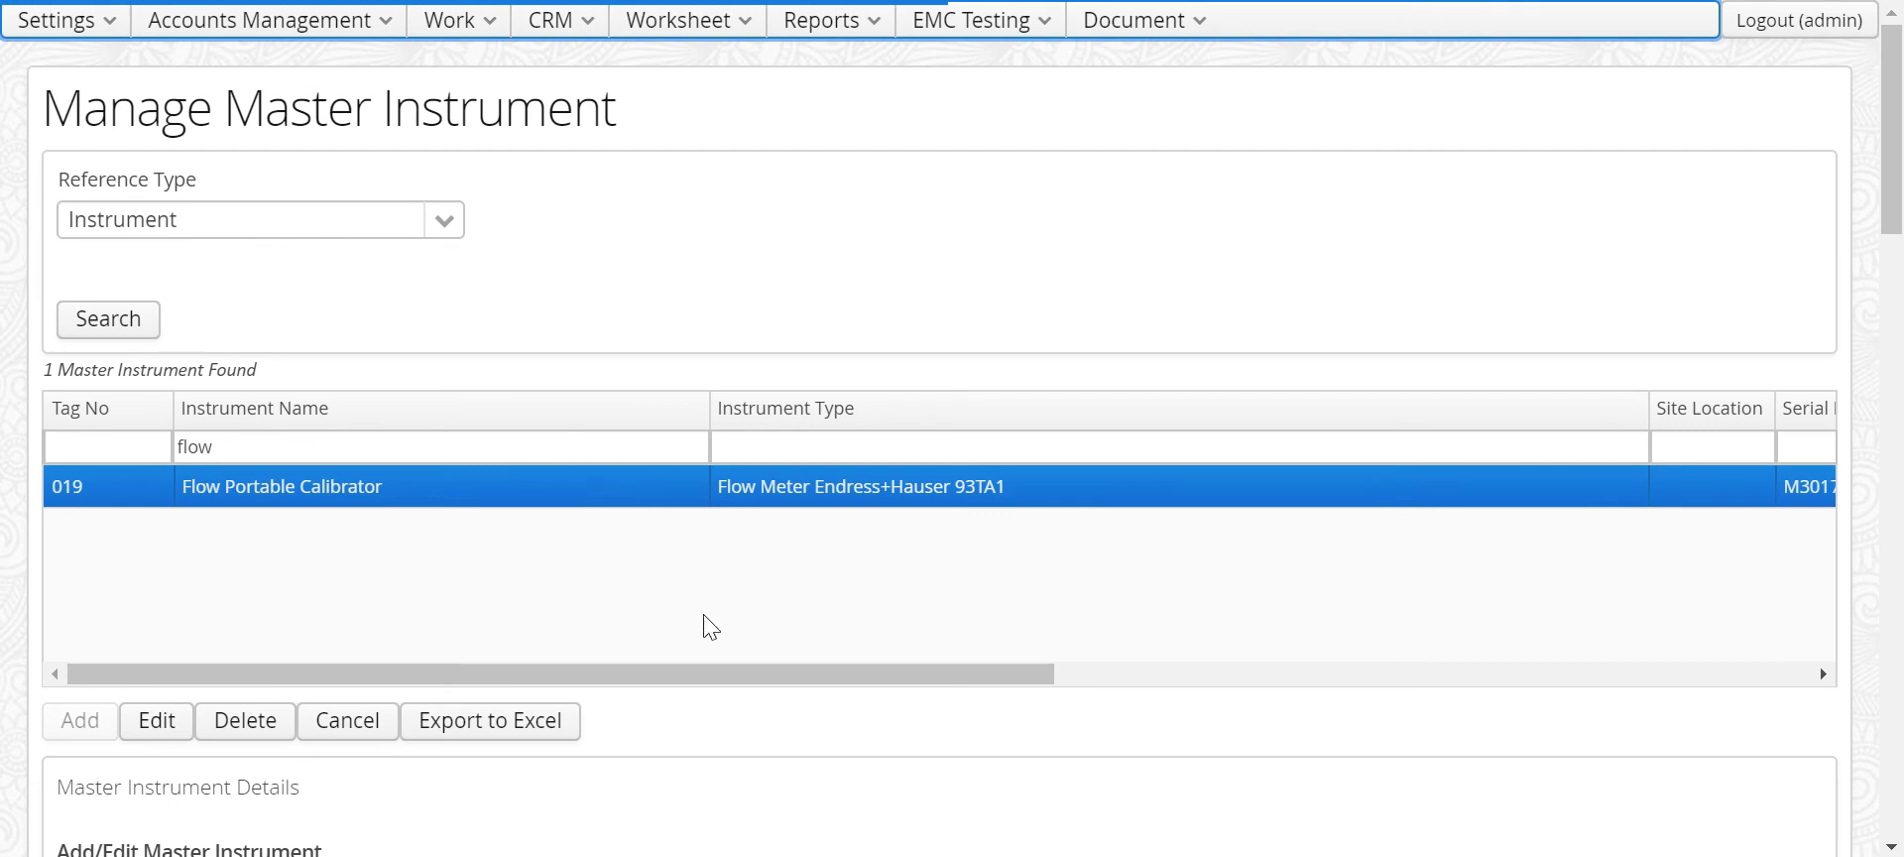
Start editing the company's alert settings and select the calibration-expiring master instrument alert type
scroll(702, 624, "down", 12)
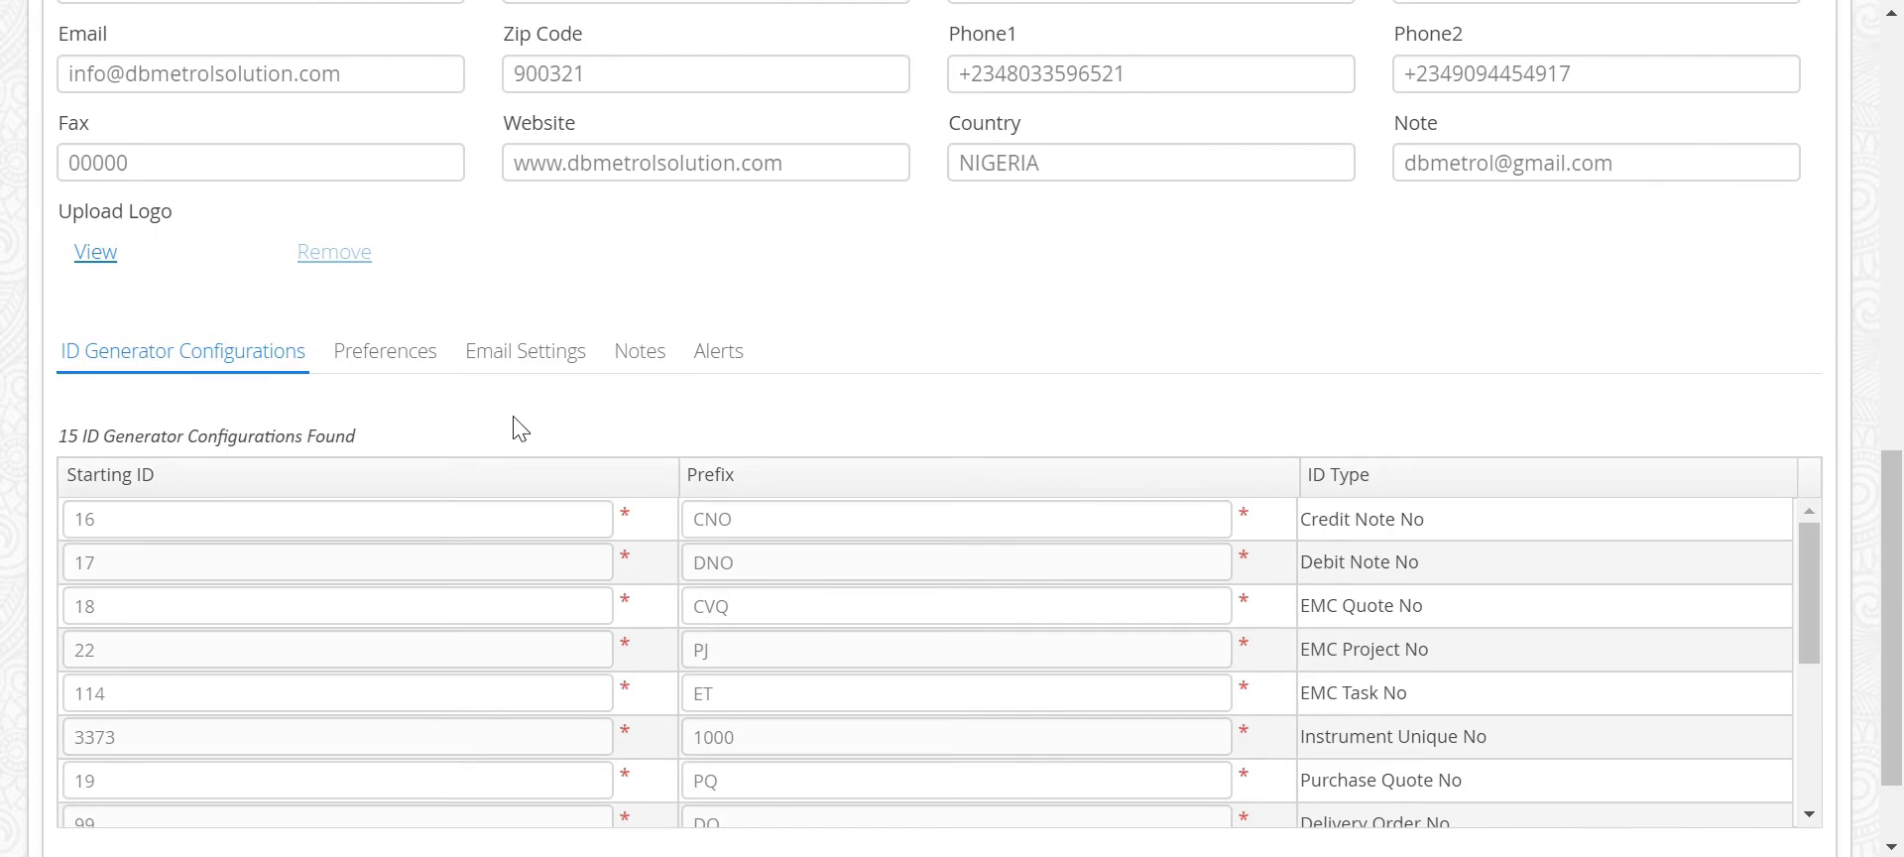
left_click(731, 359)
left_click(72, 799)
left_click(468, 644)
left_click(243, 741)
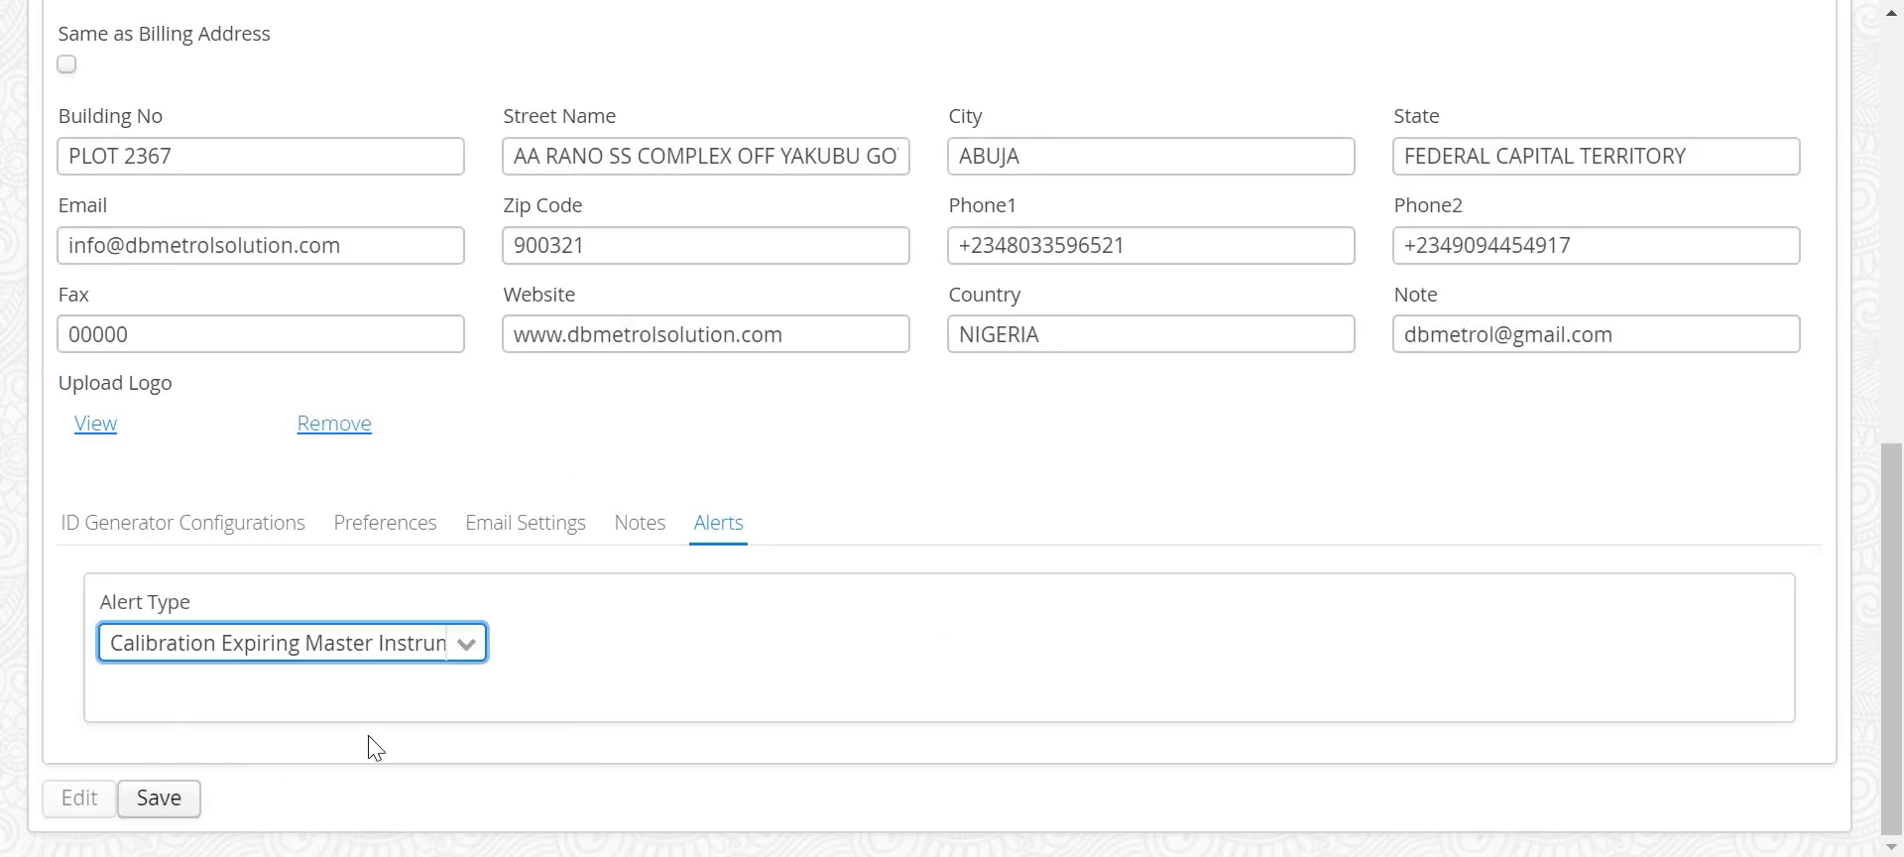
scroll(700, 736, "down", 6)
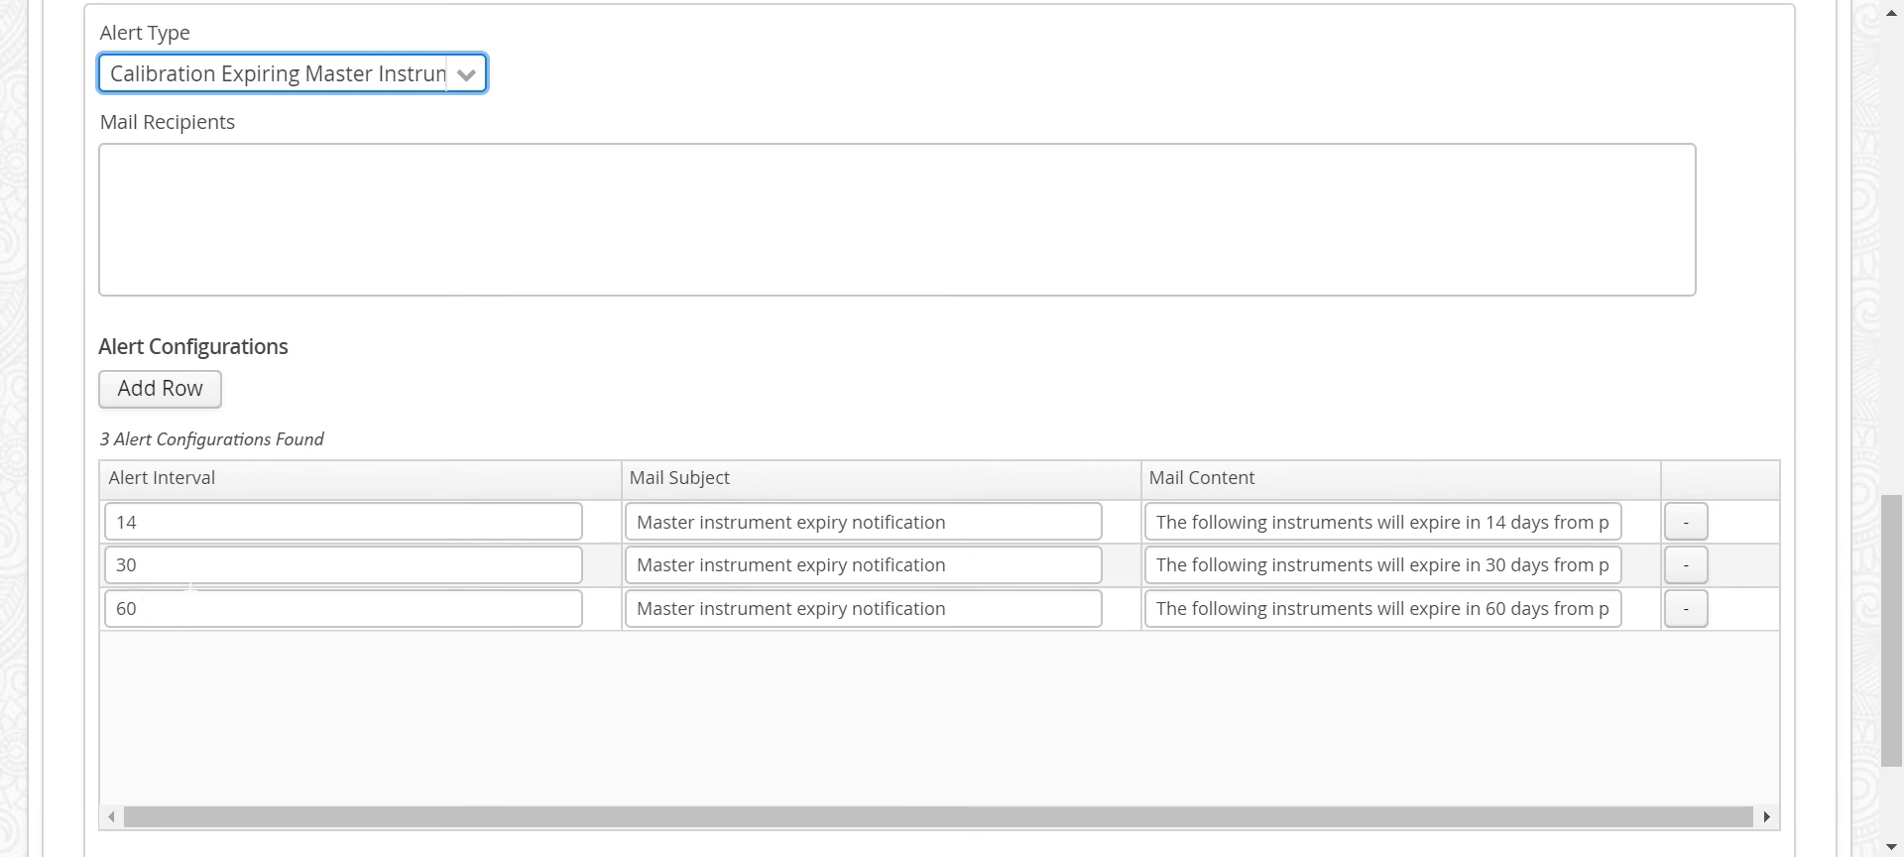
Add two alert configurations with alert intervals of 7 and 90 for expiring master instruments, and activate the mail recipients field
left_click(99, 609)
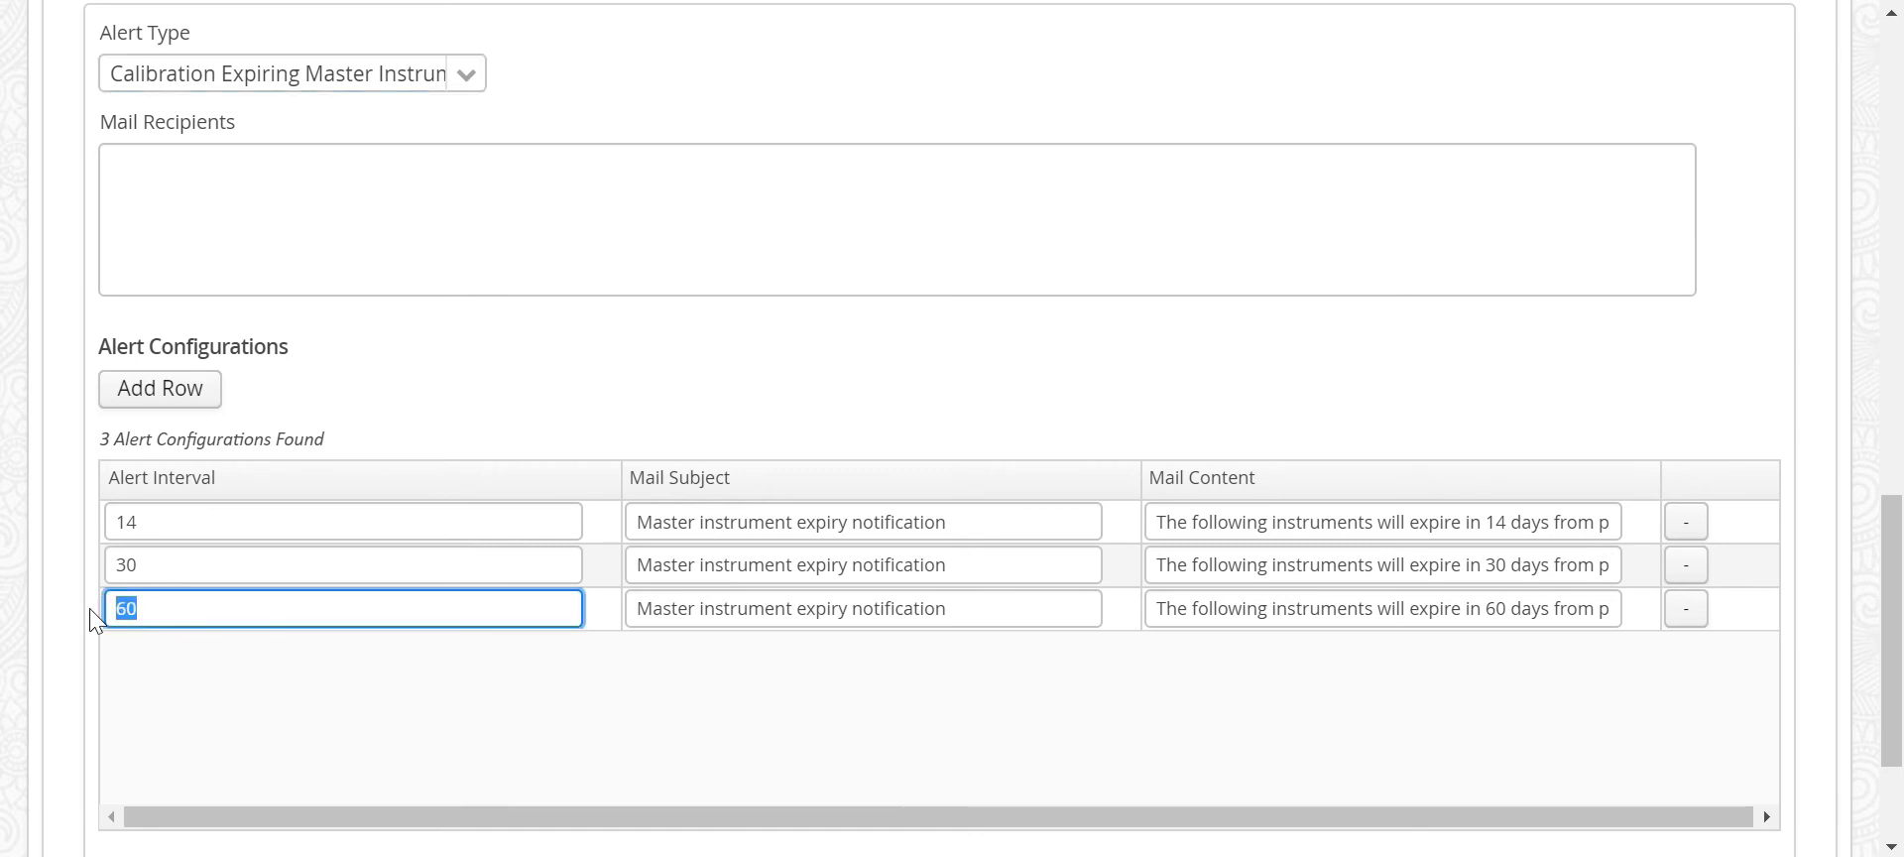
left_click_drag(145, 566, 91, 518)
left_click(168, 391)
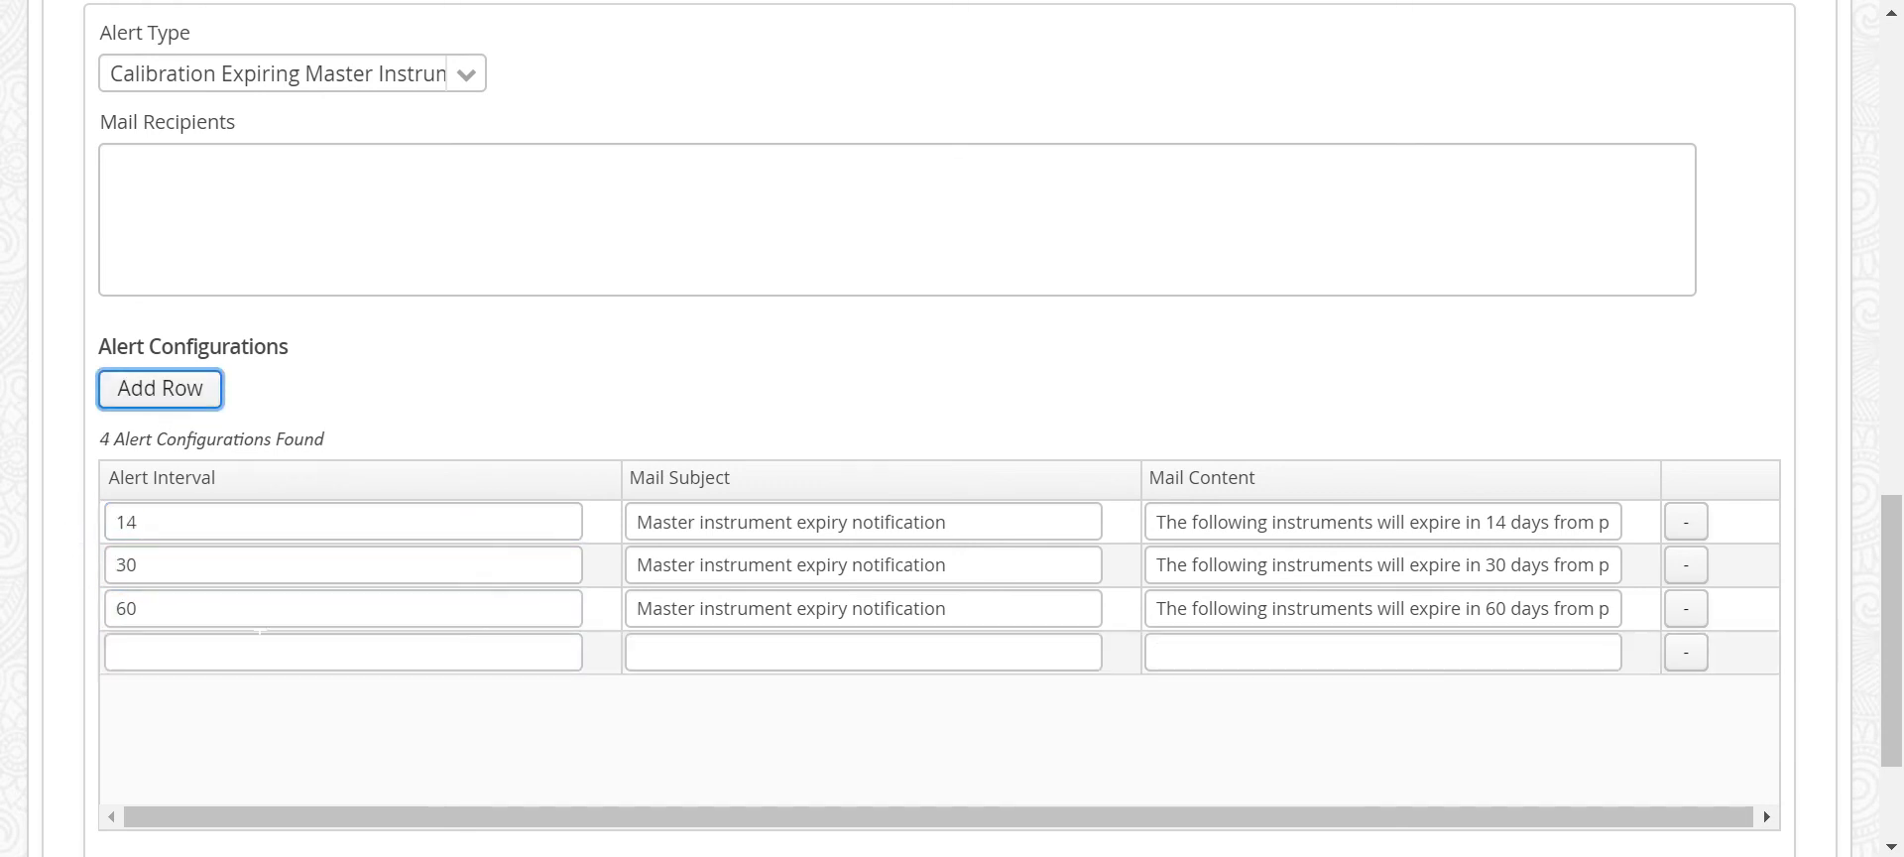
left_click(162, 637)
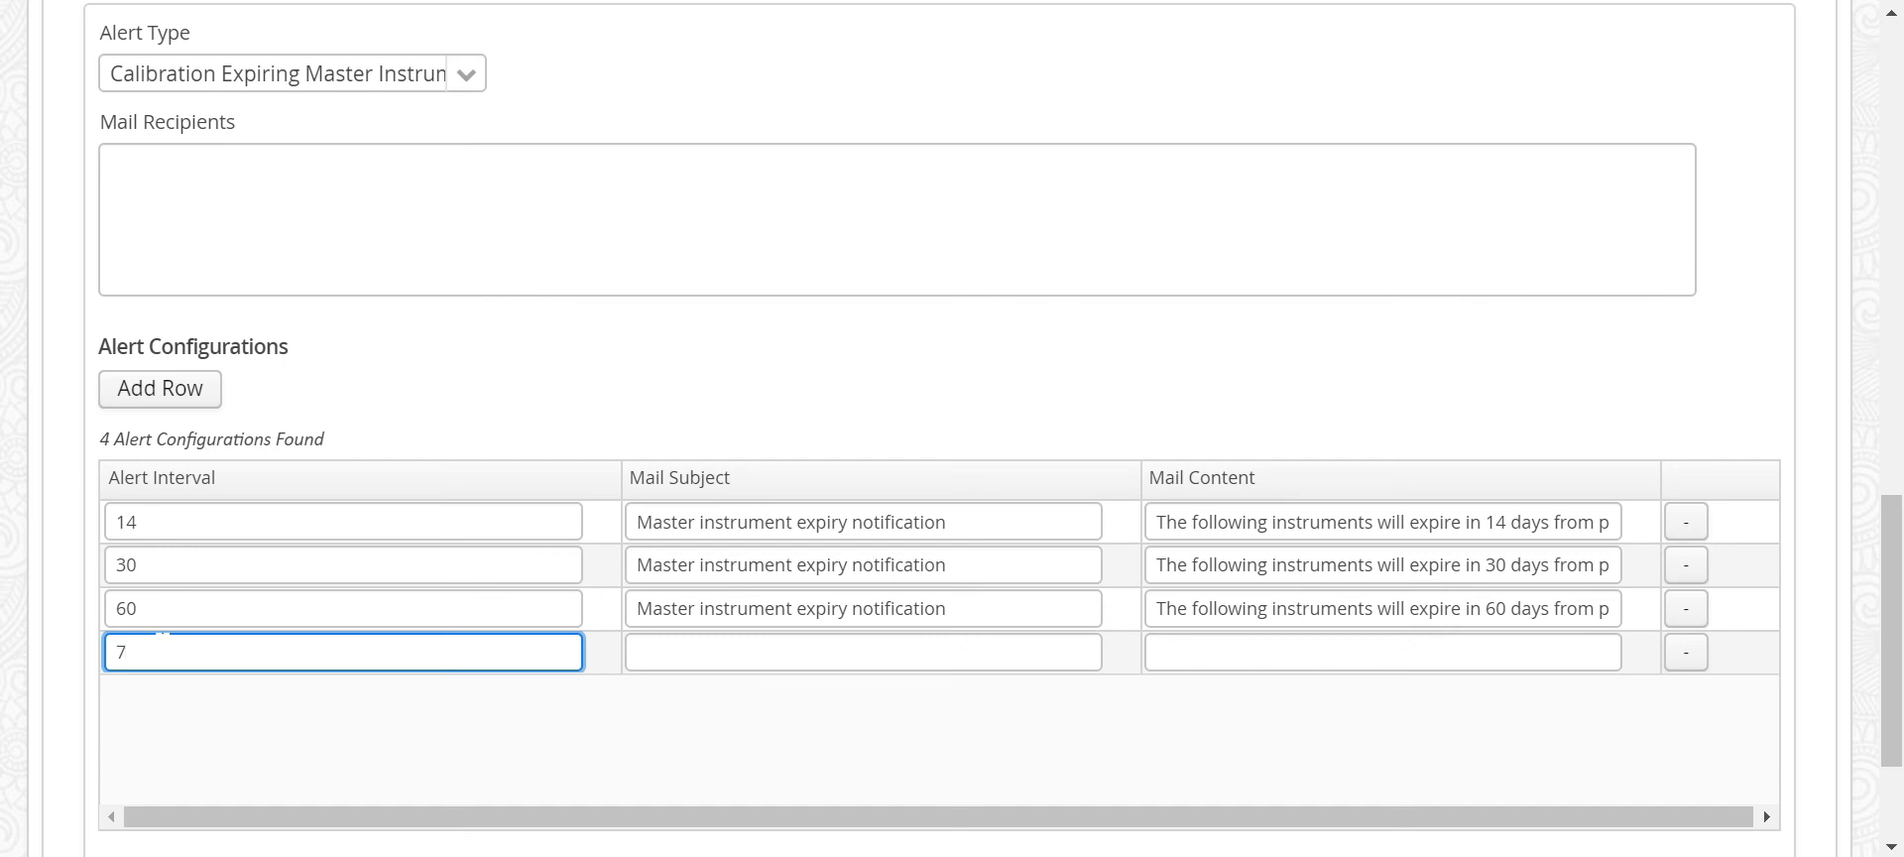
left_click(164, 391)
left_click(140, 698)
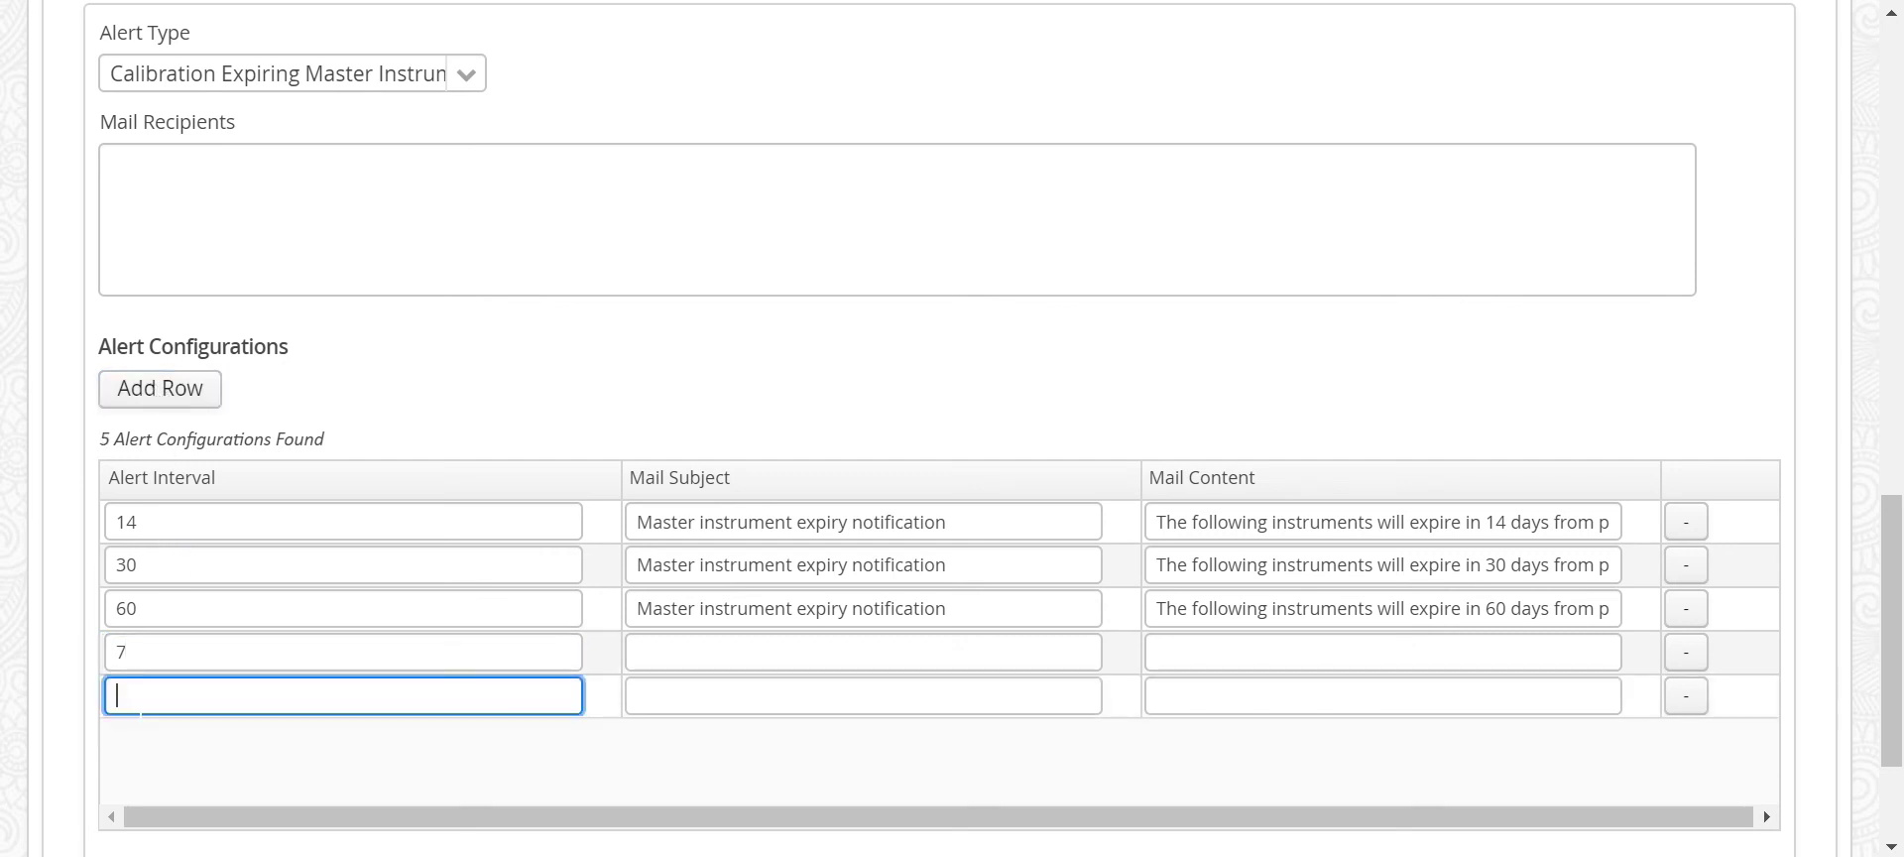
key("Tab")
key("Tab")
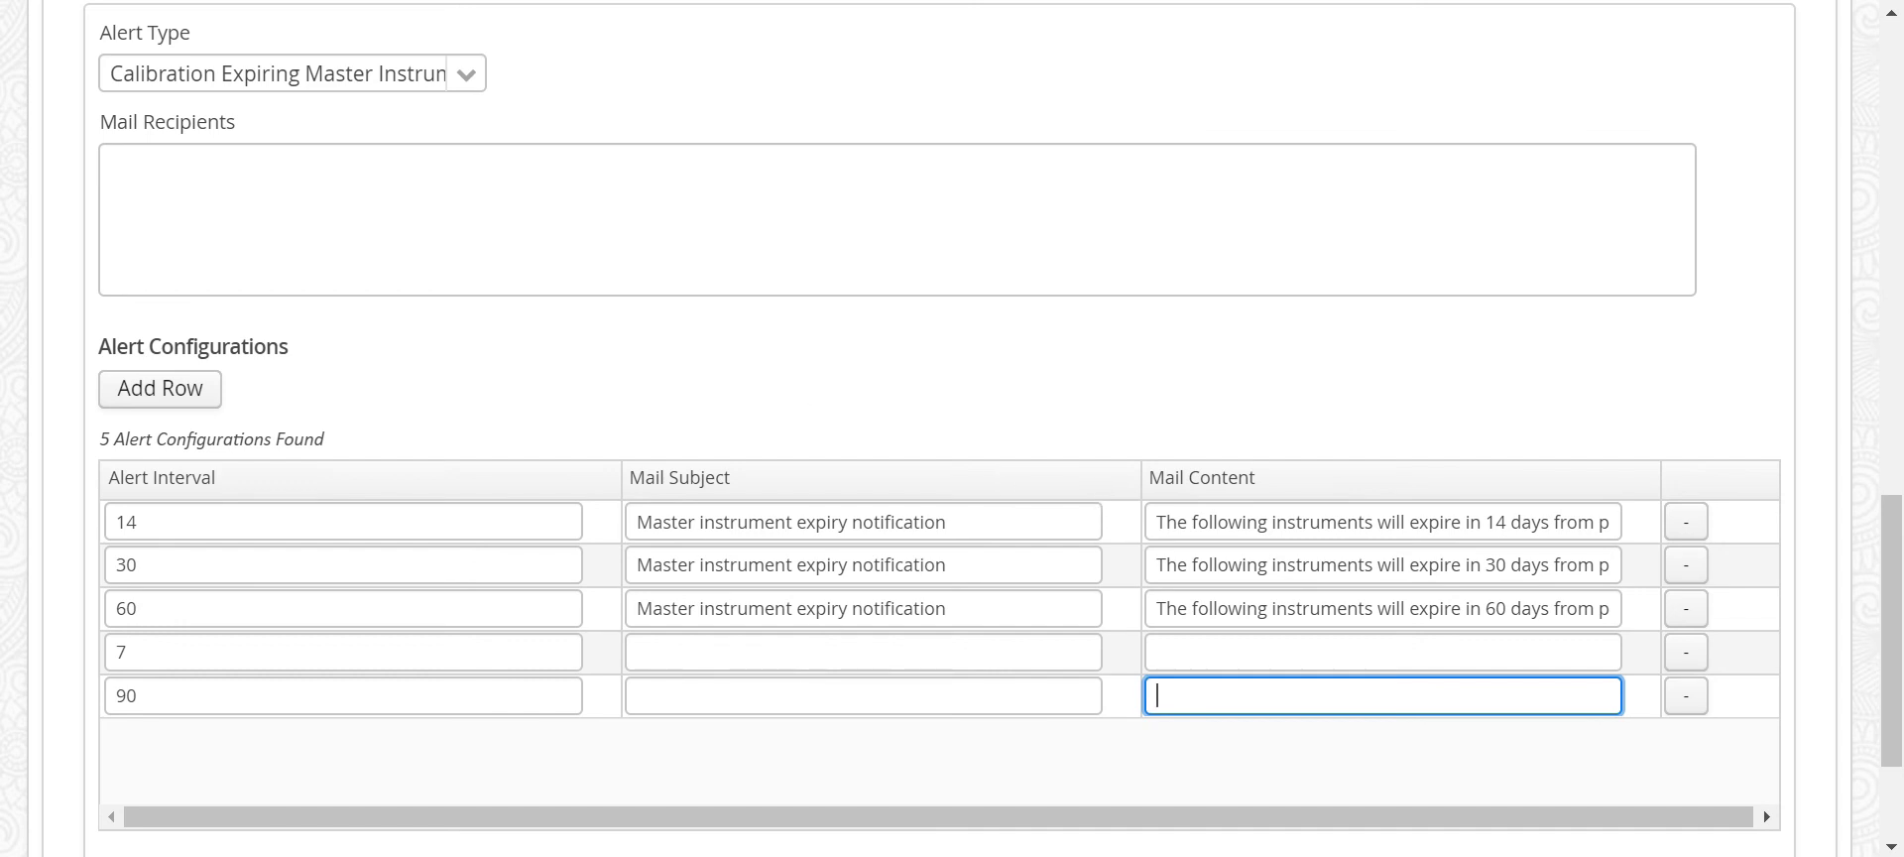
left_click(456, 285)
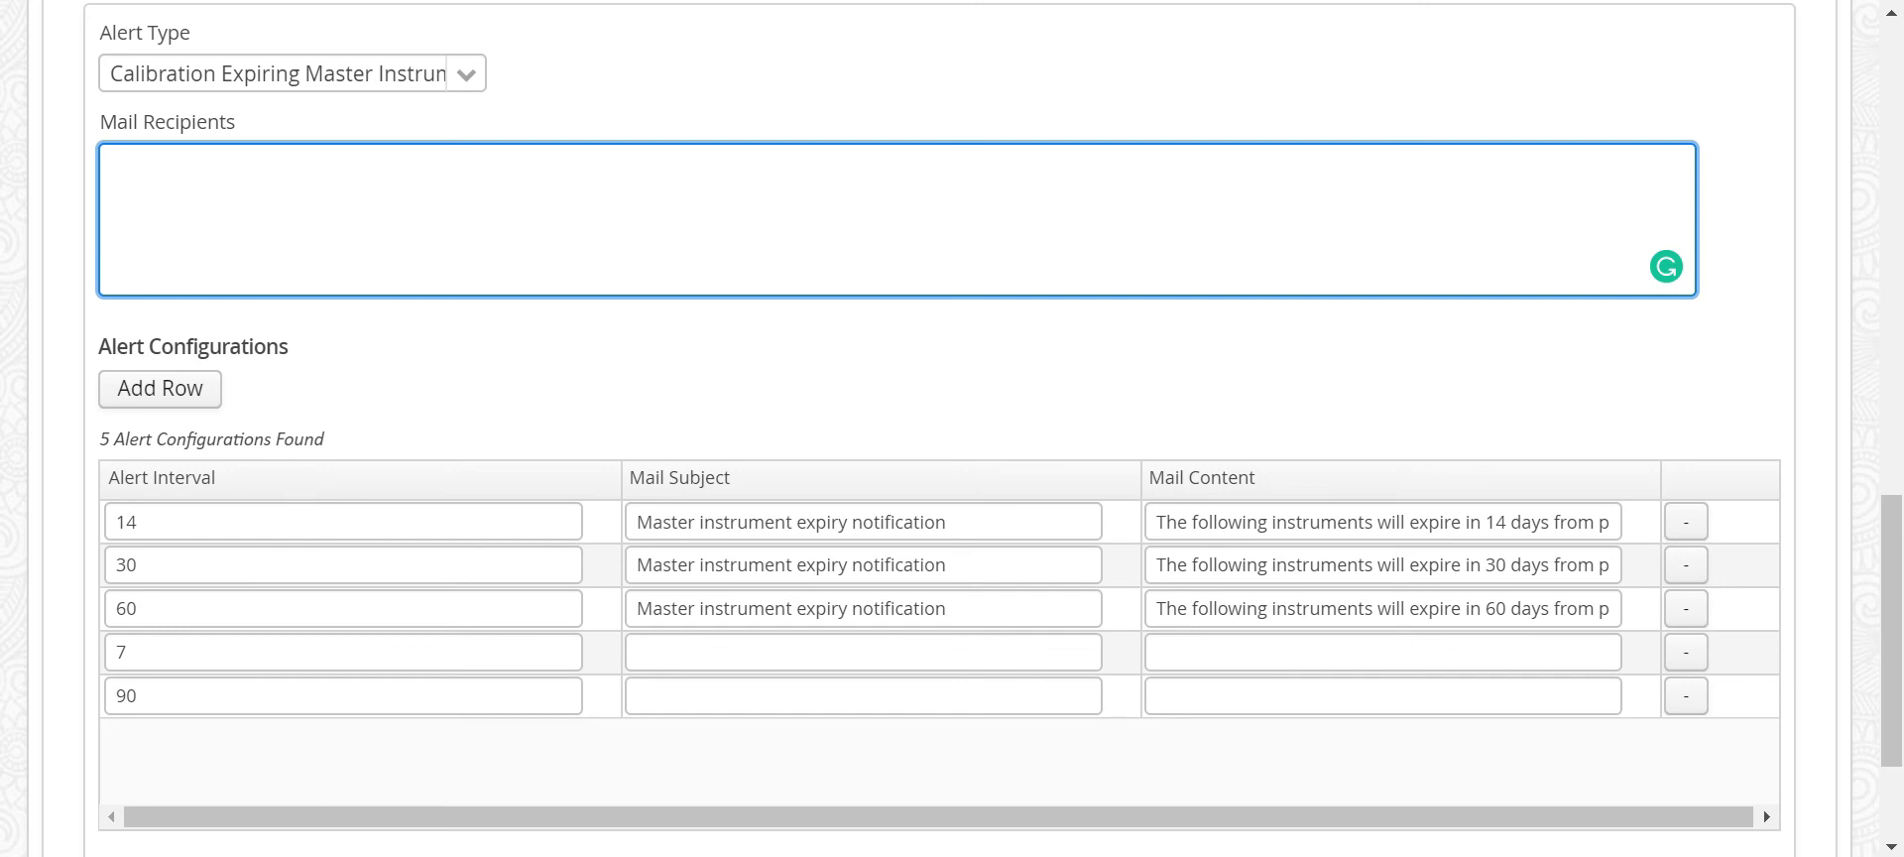
Open the Calibration Expiring Instruments report and search for master instruments without a days-to-expire limit
scroll(486, 382, "up", 1)
scroll(658, 169, "up", 15)
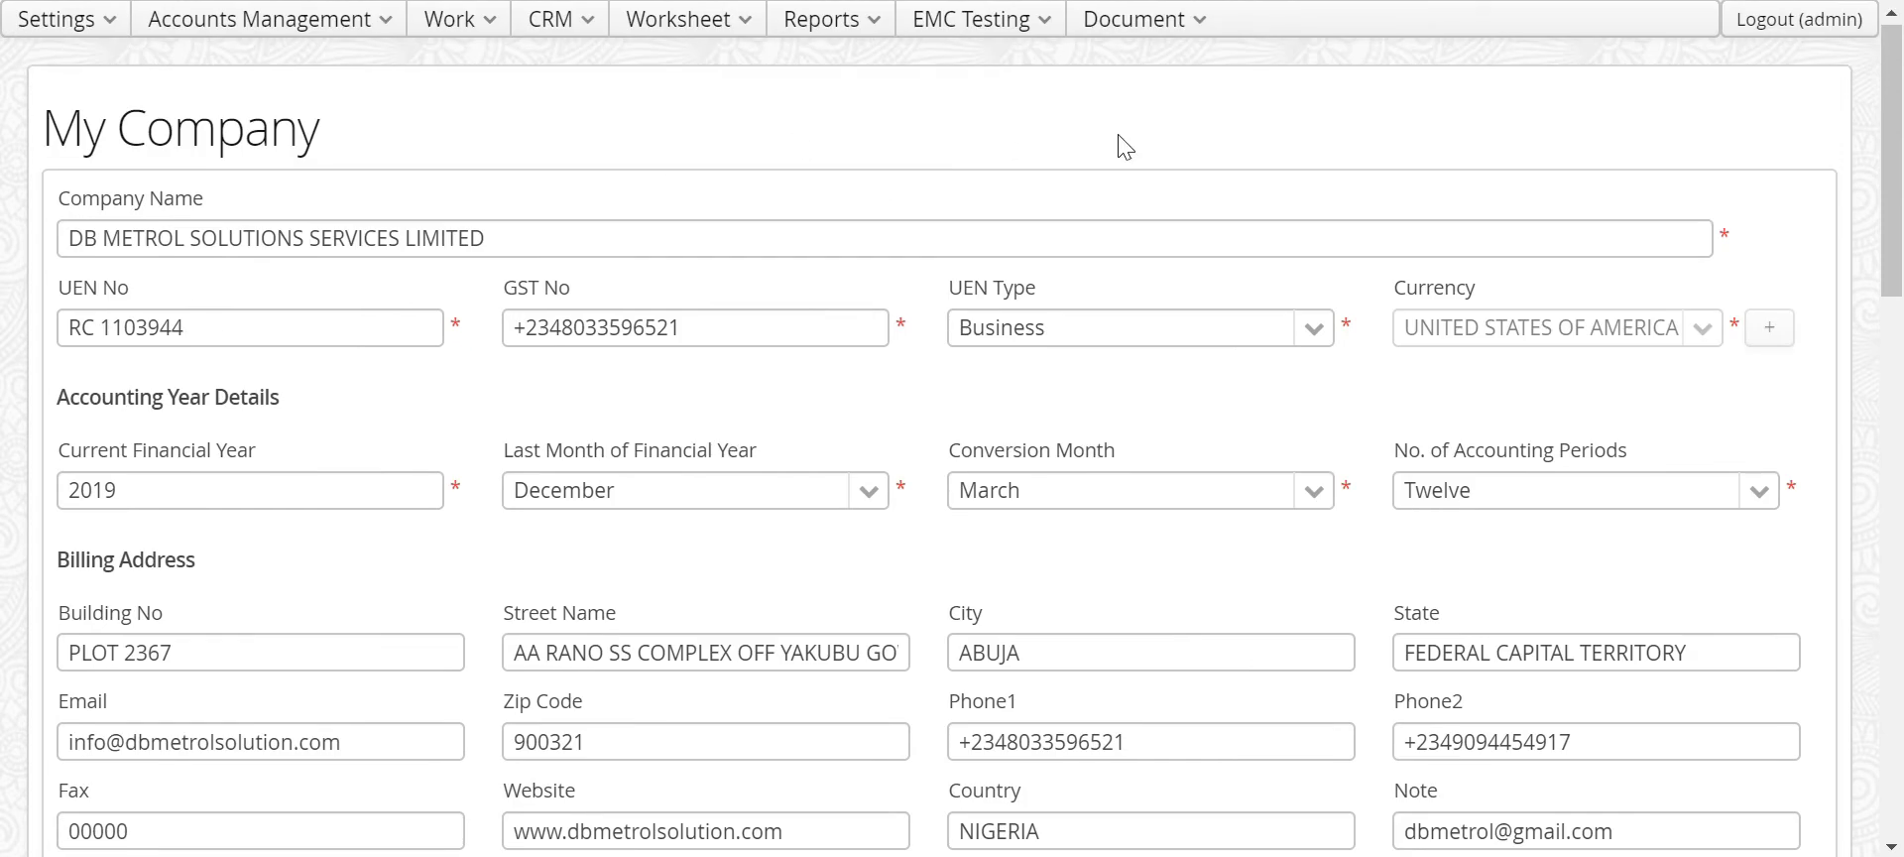
left_click(857, 30)
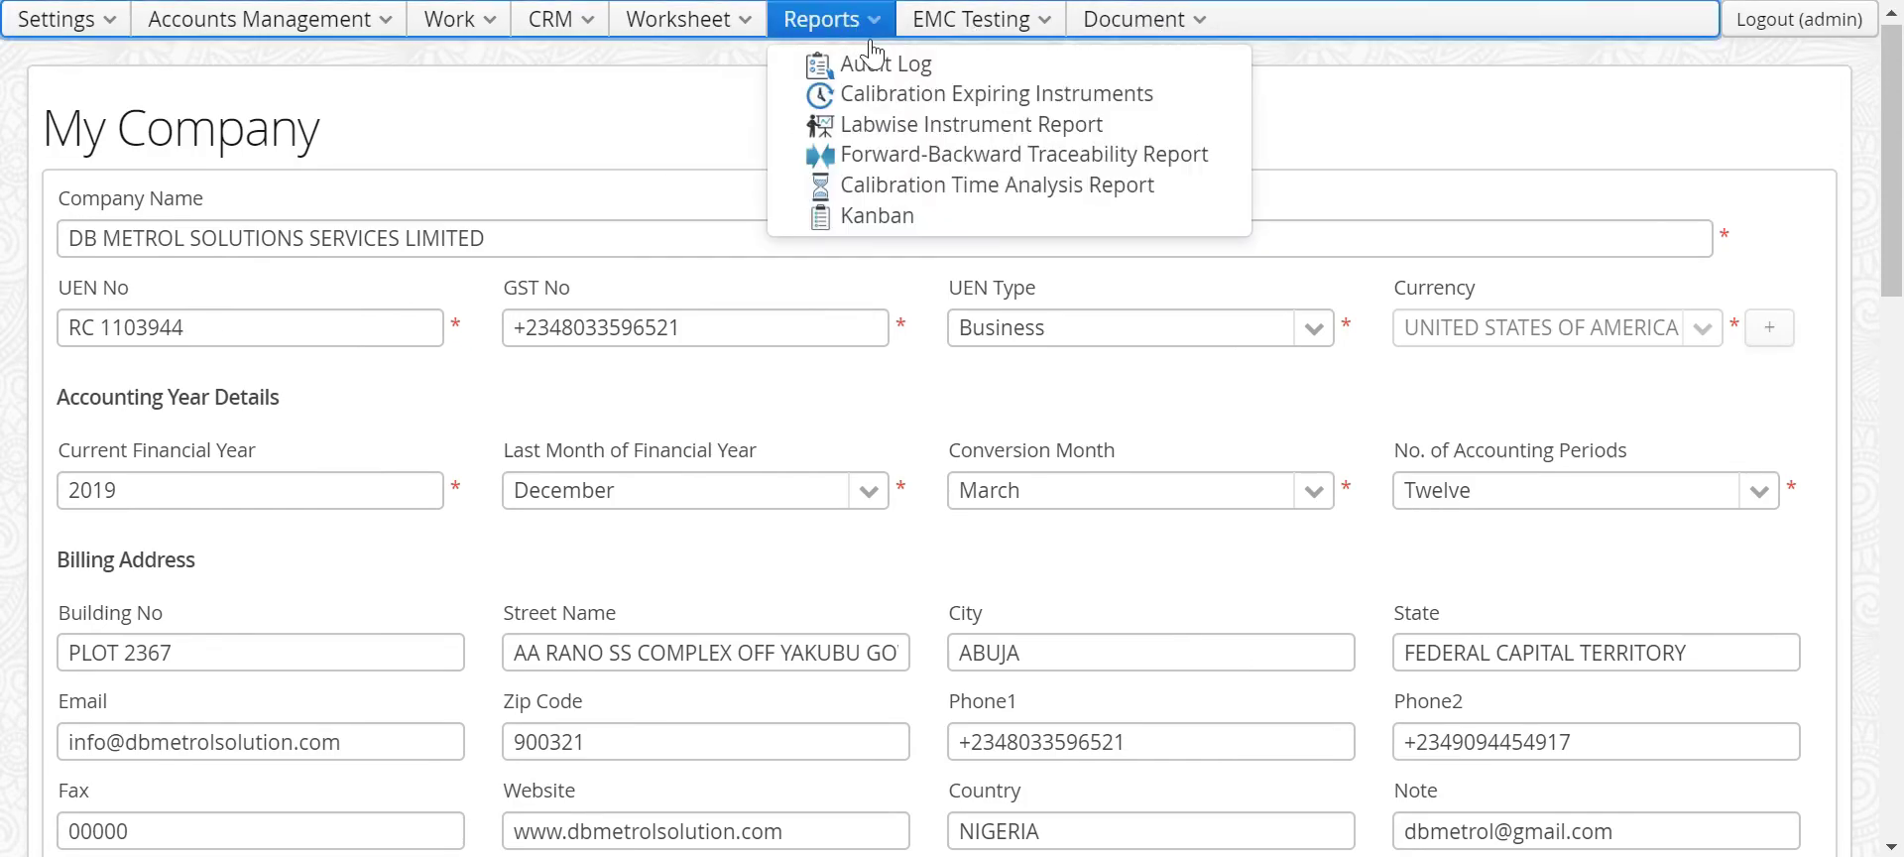
left_click(938, 100)
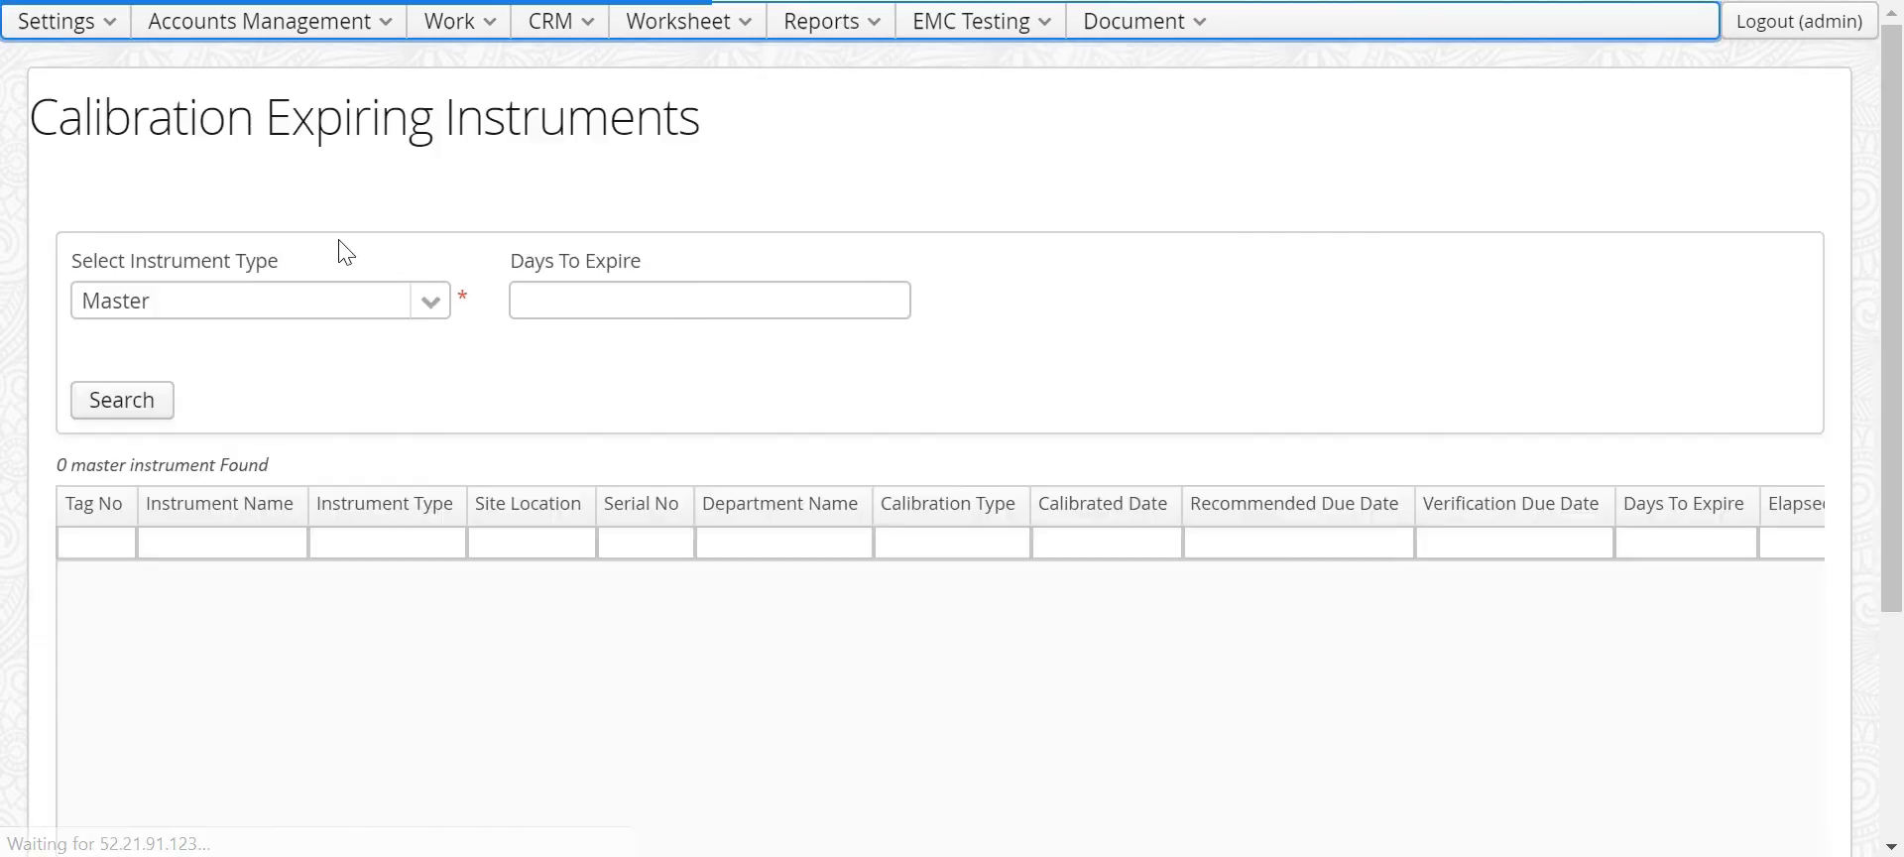
left_click(136, 419)
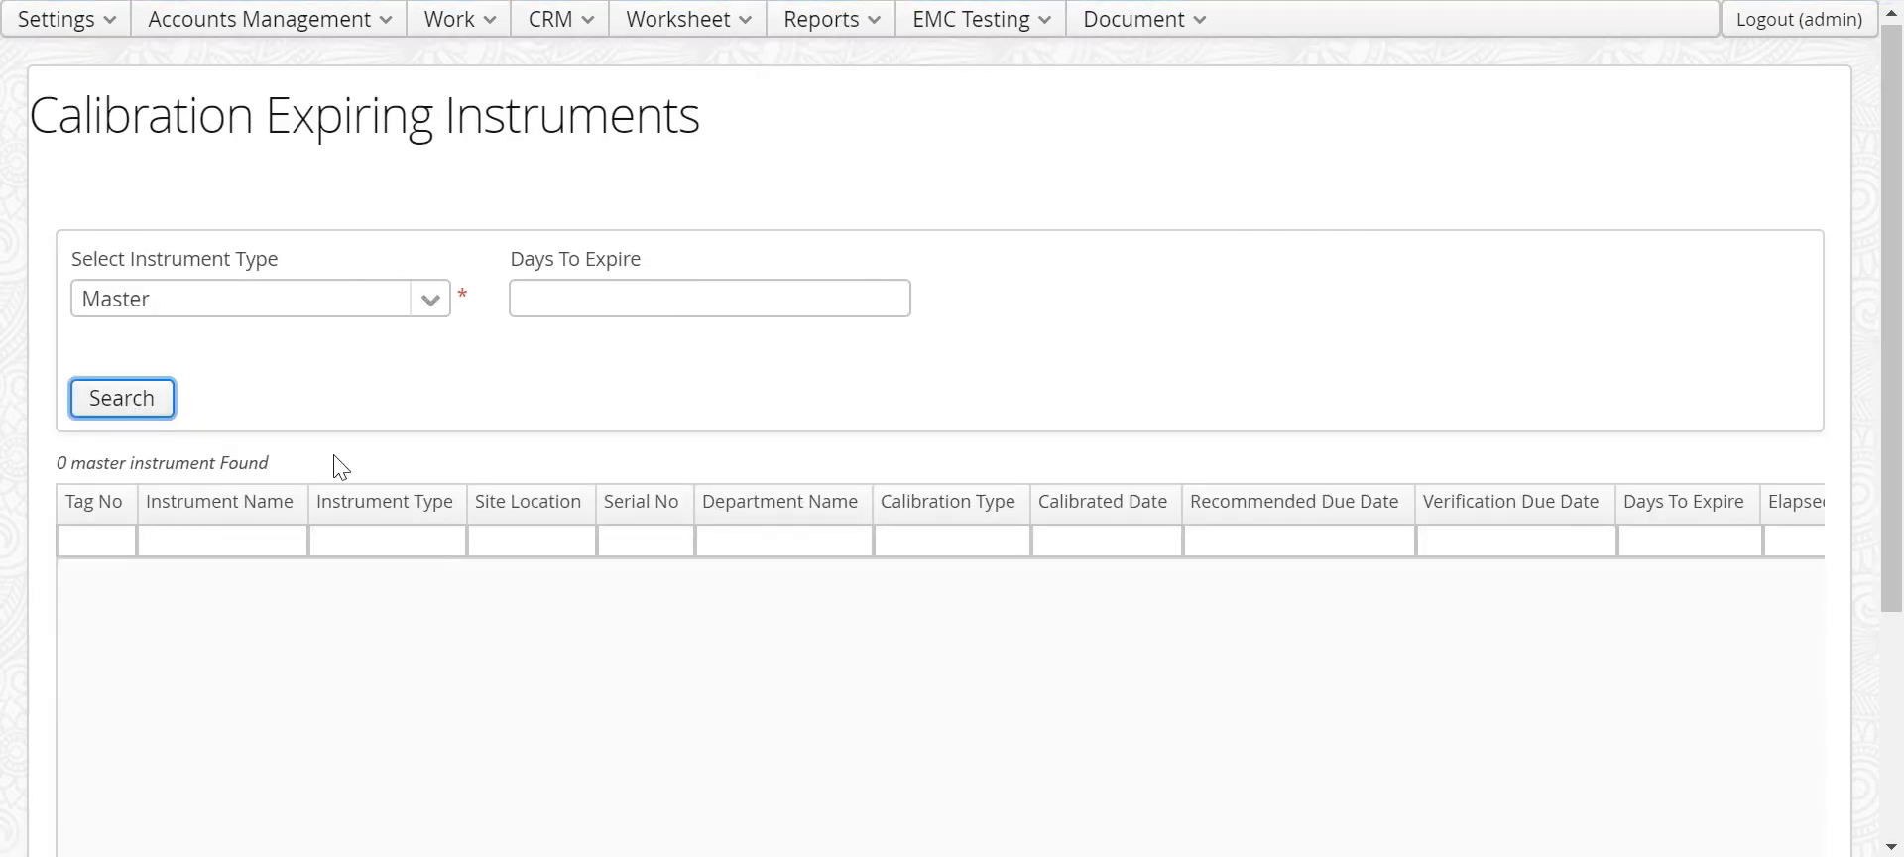
scroll(808, 458, "down", 3)
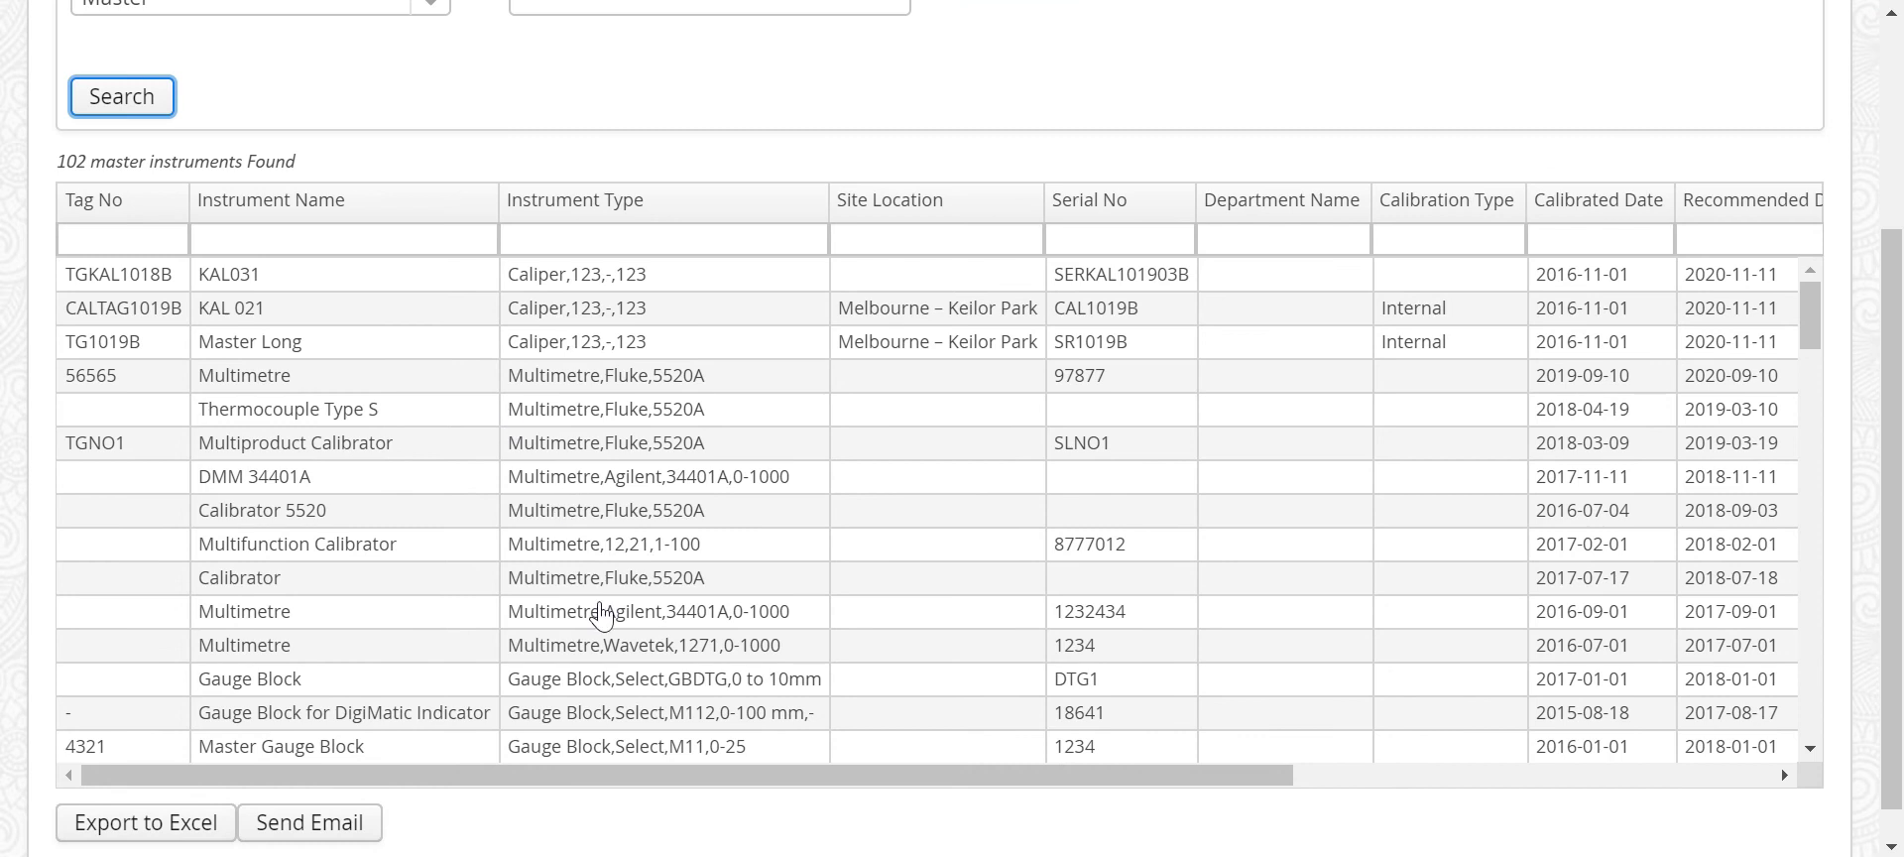
Search the report for master instruments with 60 days to expire
scroll(601, 617, "up", 3)
left_click(607, 289)
type("60")
left_click(121, 388)
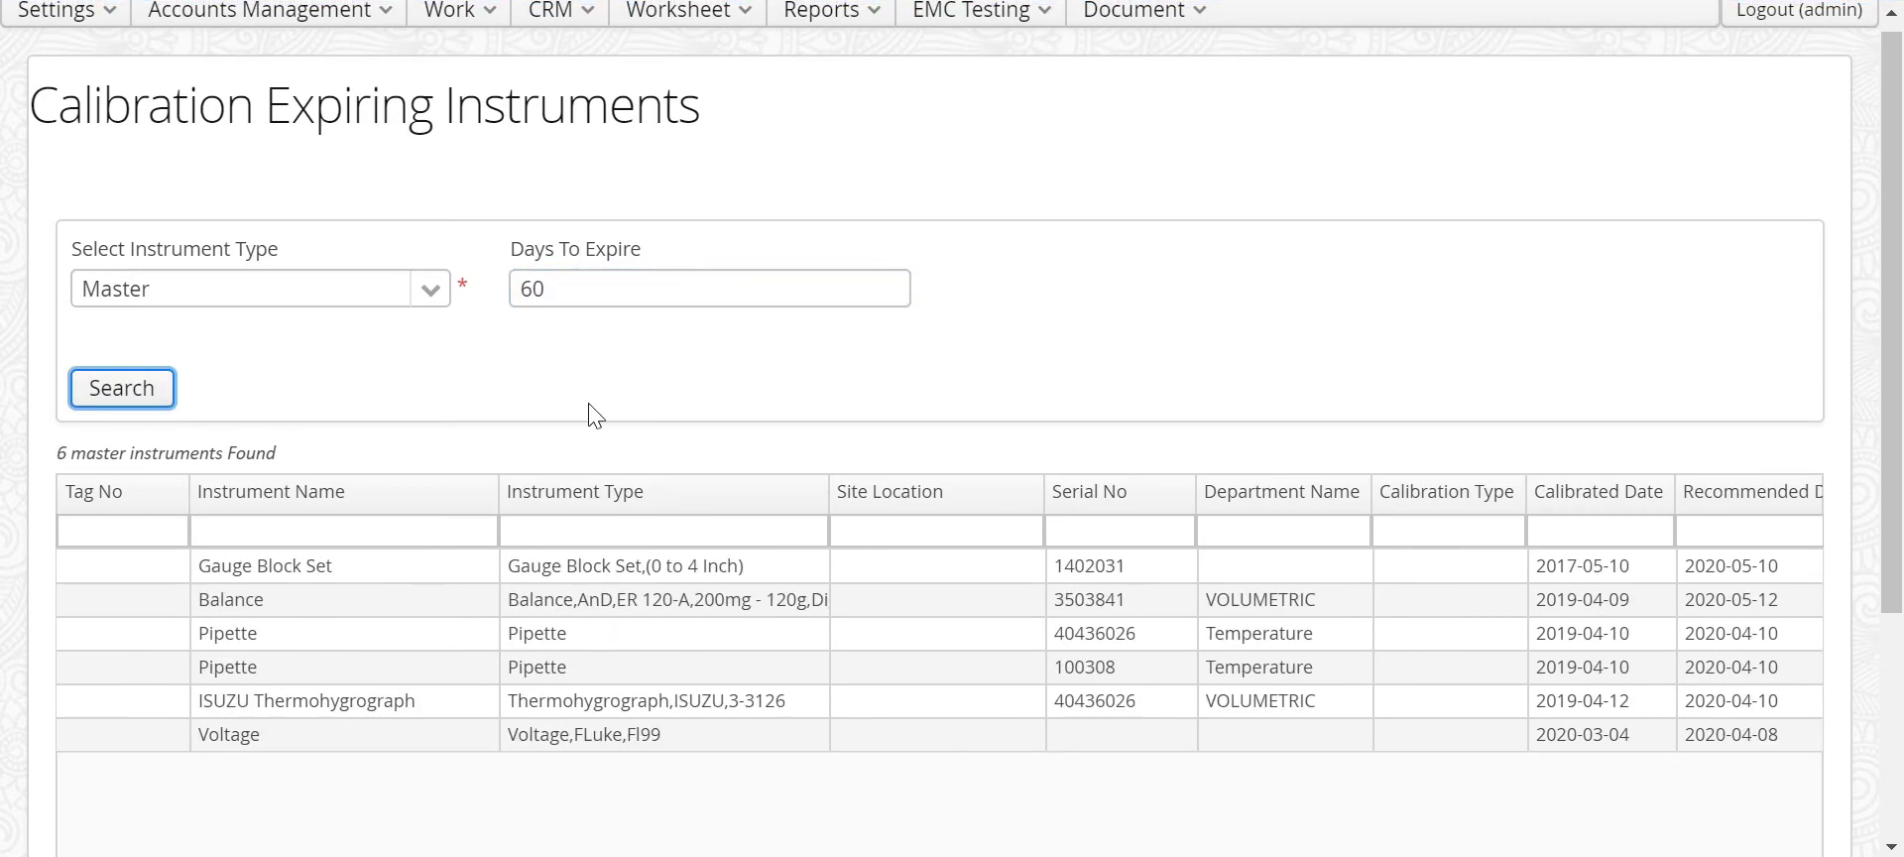
scroll(662, 391, "down", 2)
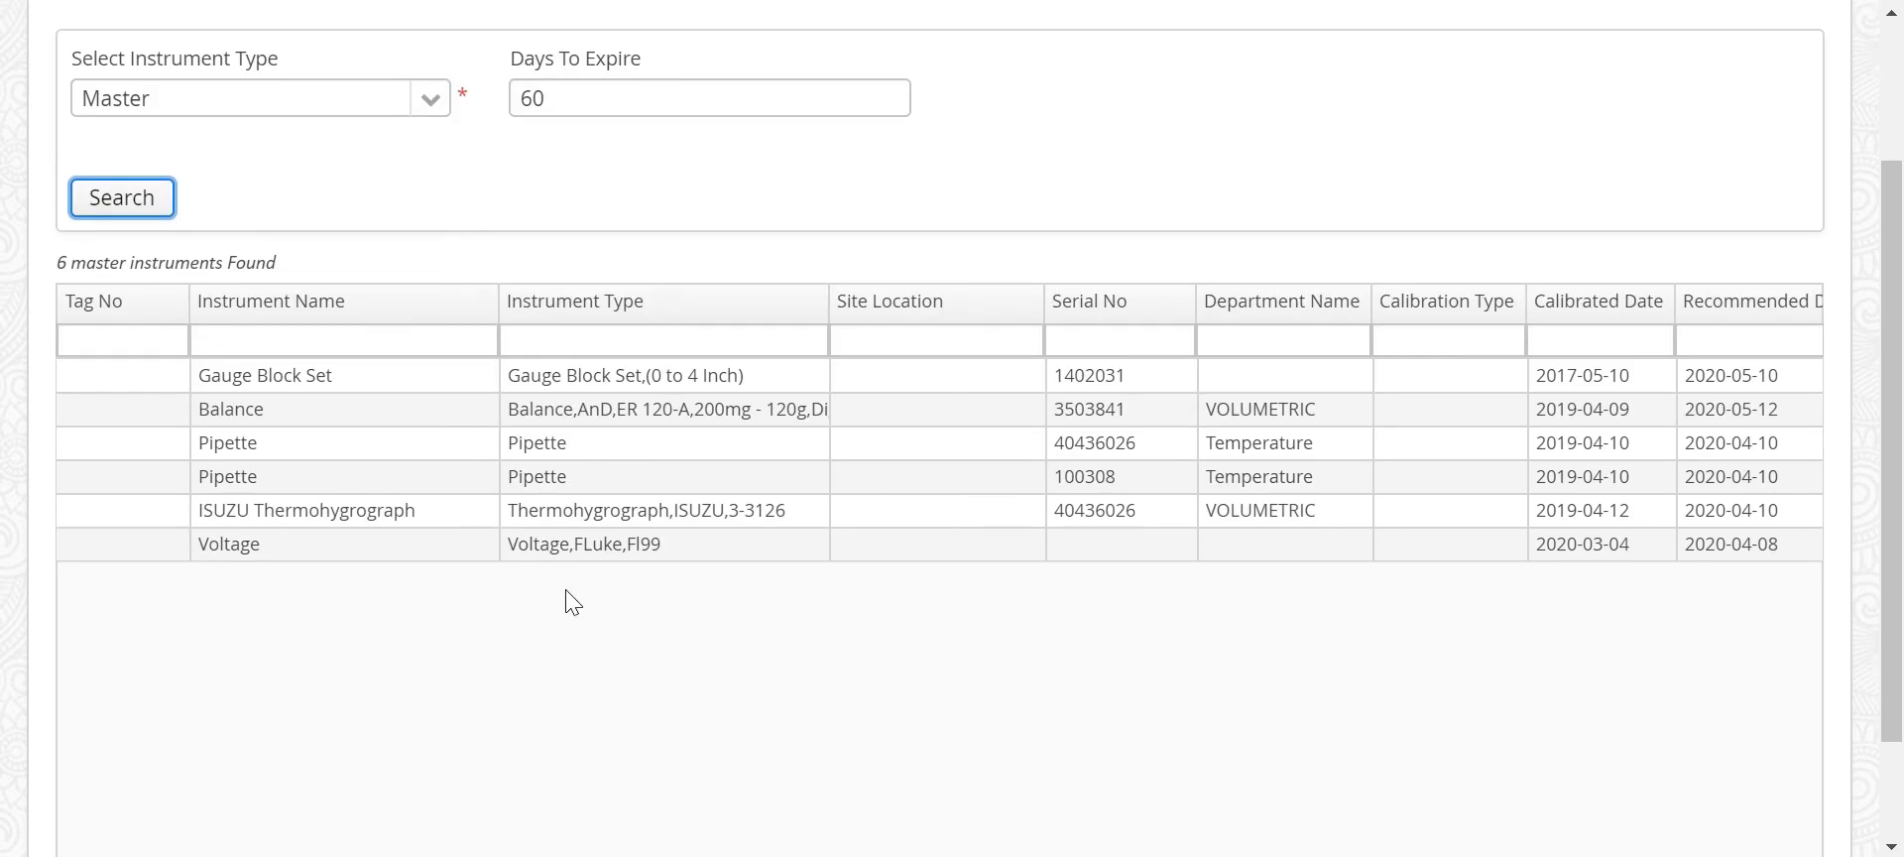
Search the report for master instruments with 30 days to expire, followed by a search with 90 days to expire
left_click_drag(577, 103, 331, 109)
type("3")
left_click(98, 206)
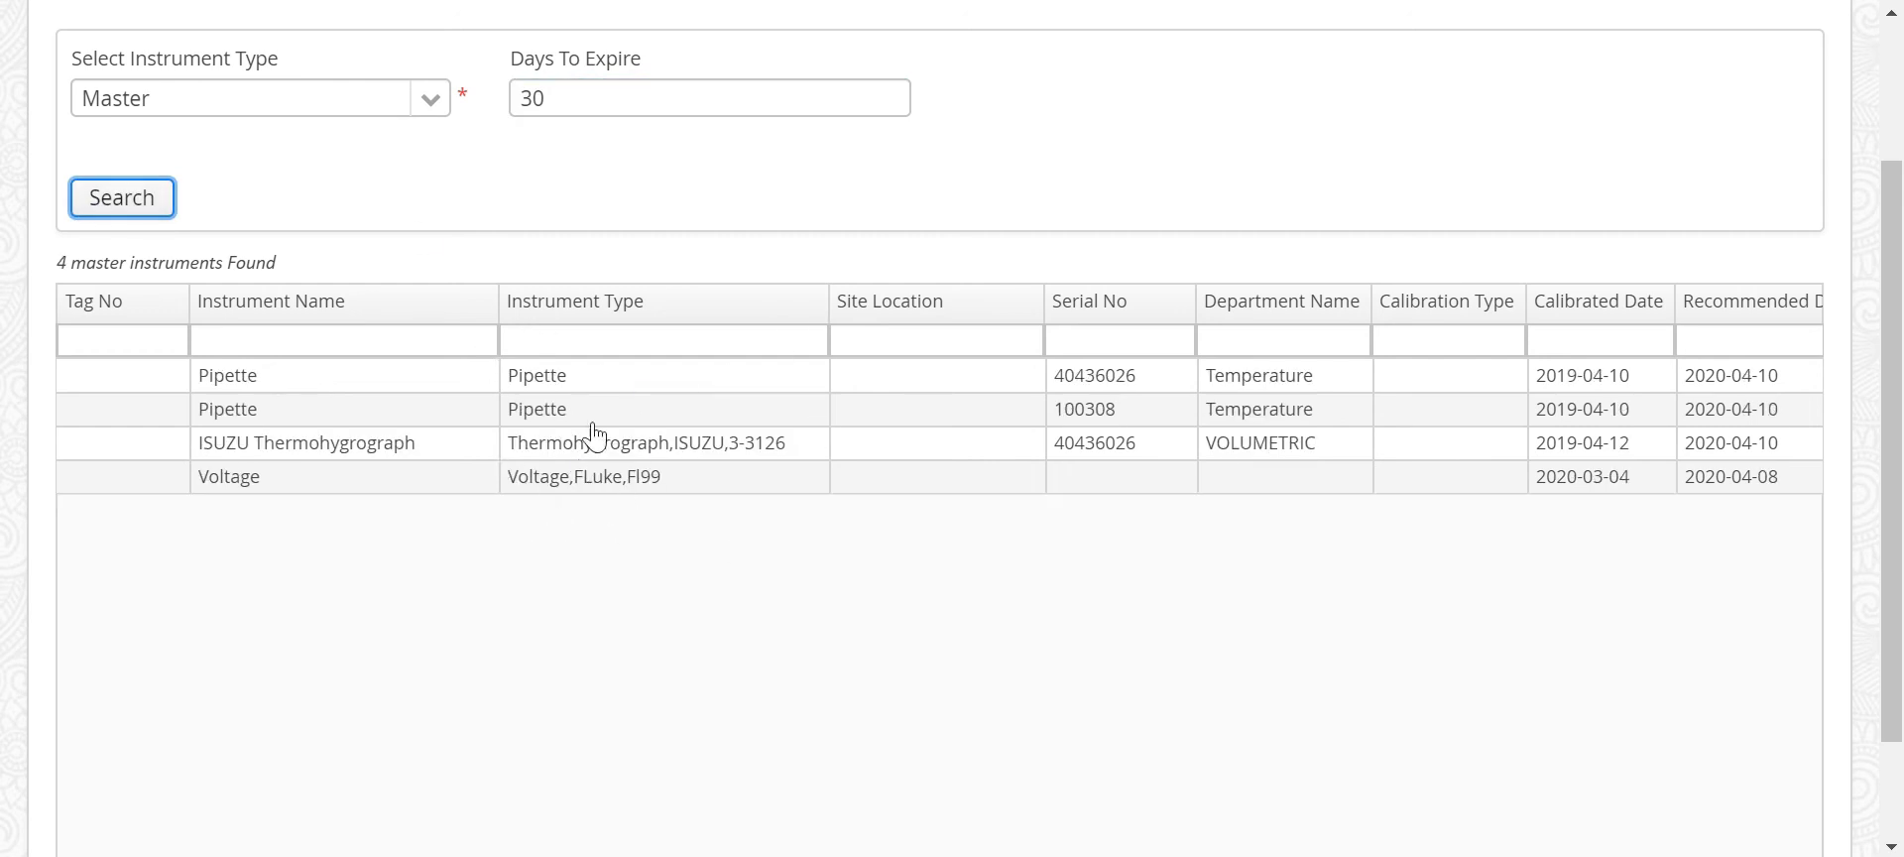
left_click_drag(571, 101, 514, 101)
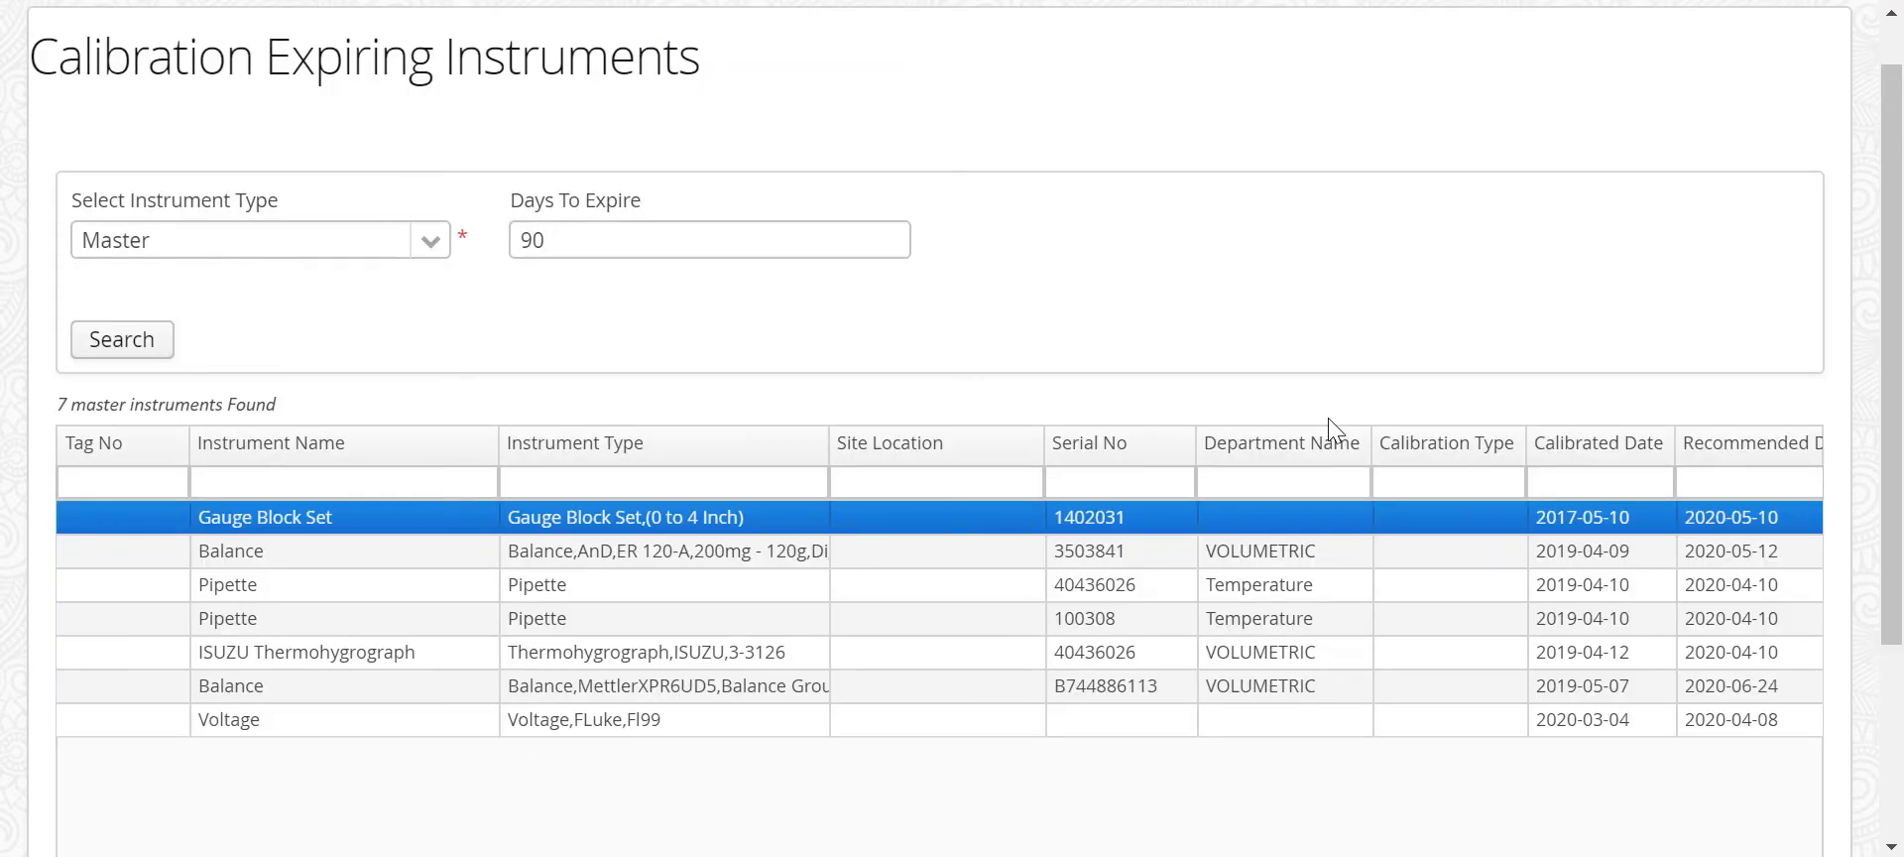
Export the list of expiring master instruments to Excel and examine the exported sheet across all its columns
scroll(1329, 418, "down", 3)
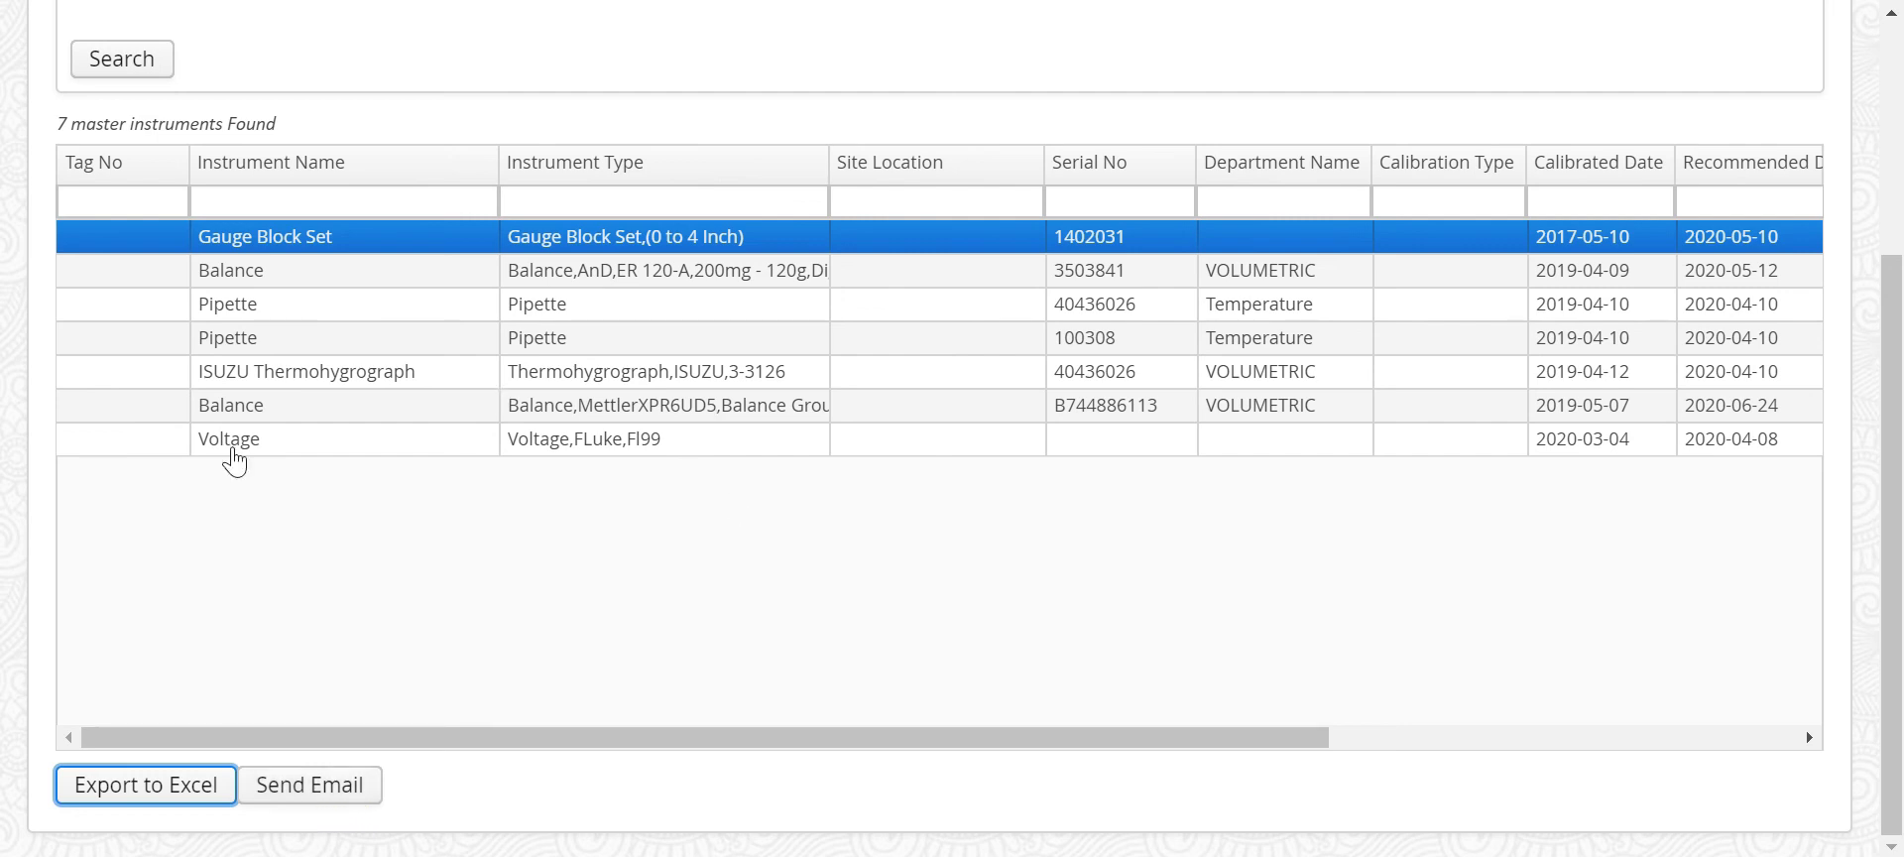
left_click(179, 802)
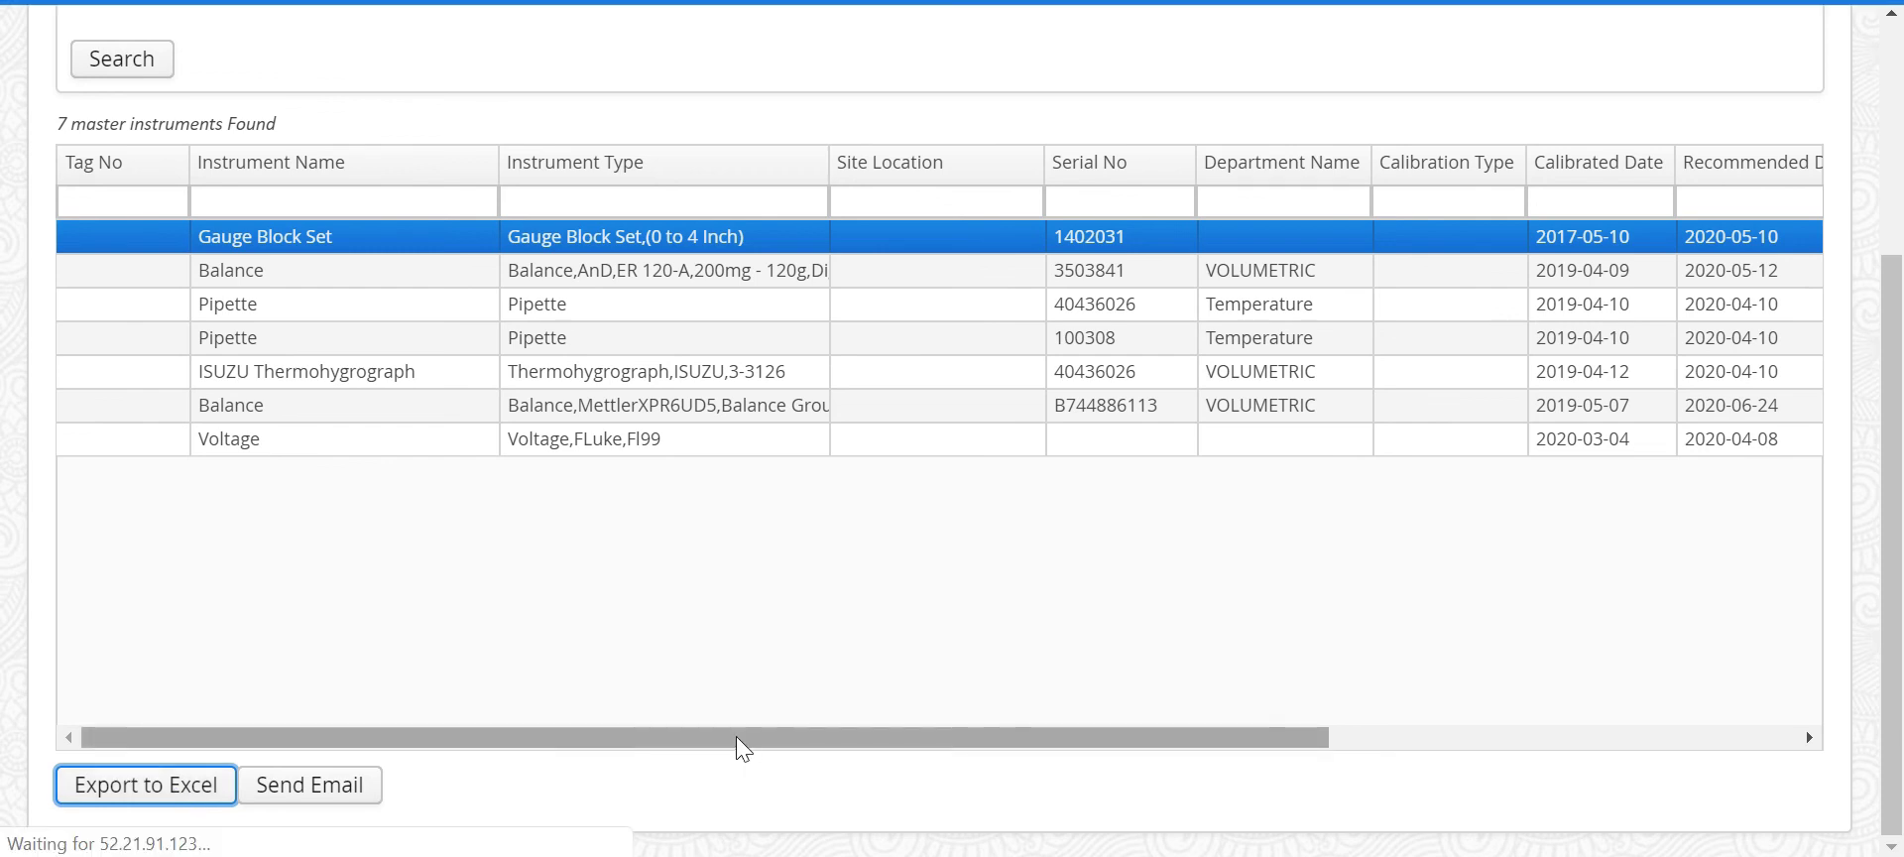
left_click(203, 841)
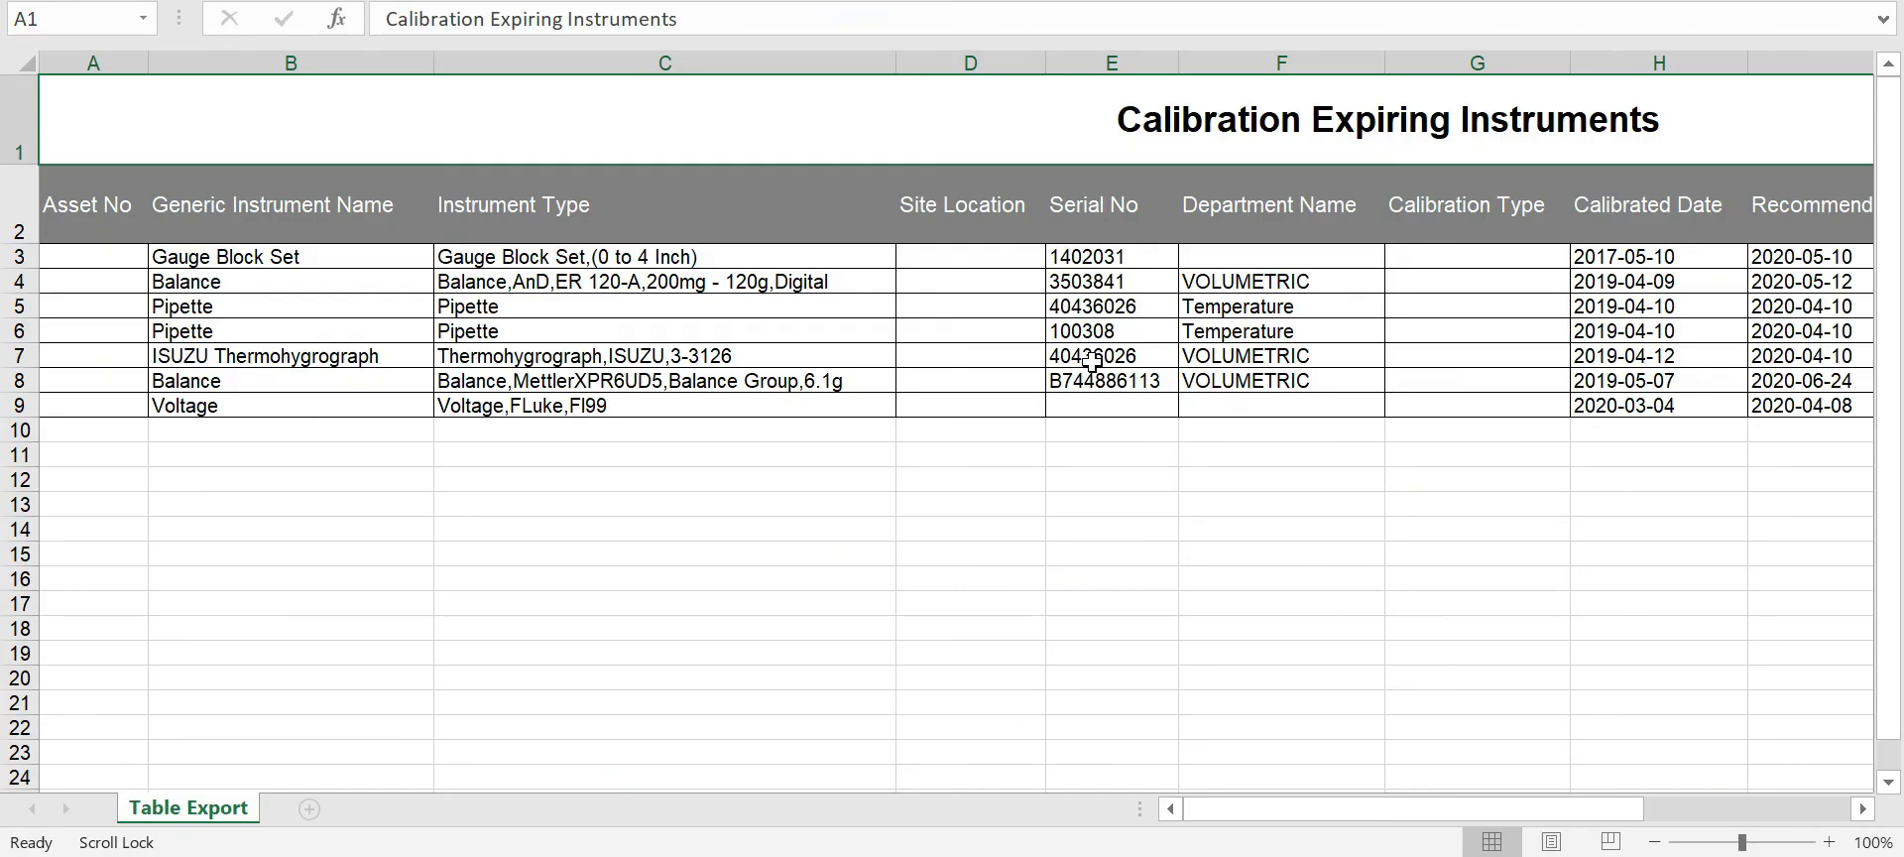
scroll(986, 353, "right", 3)
scroll(1448, 330, "right", 2)
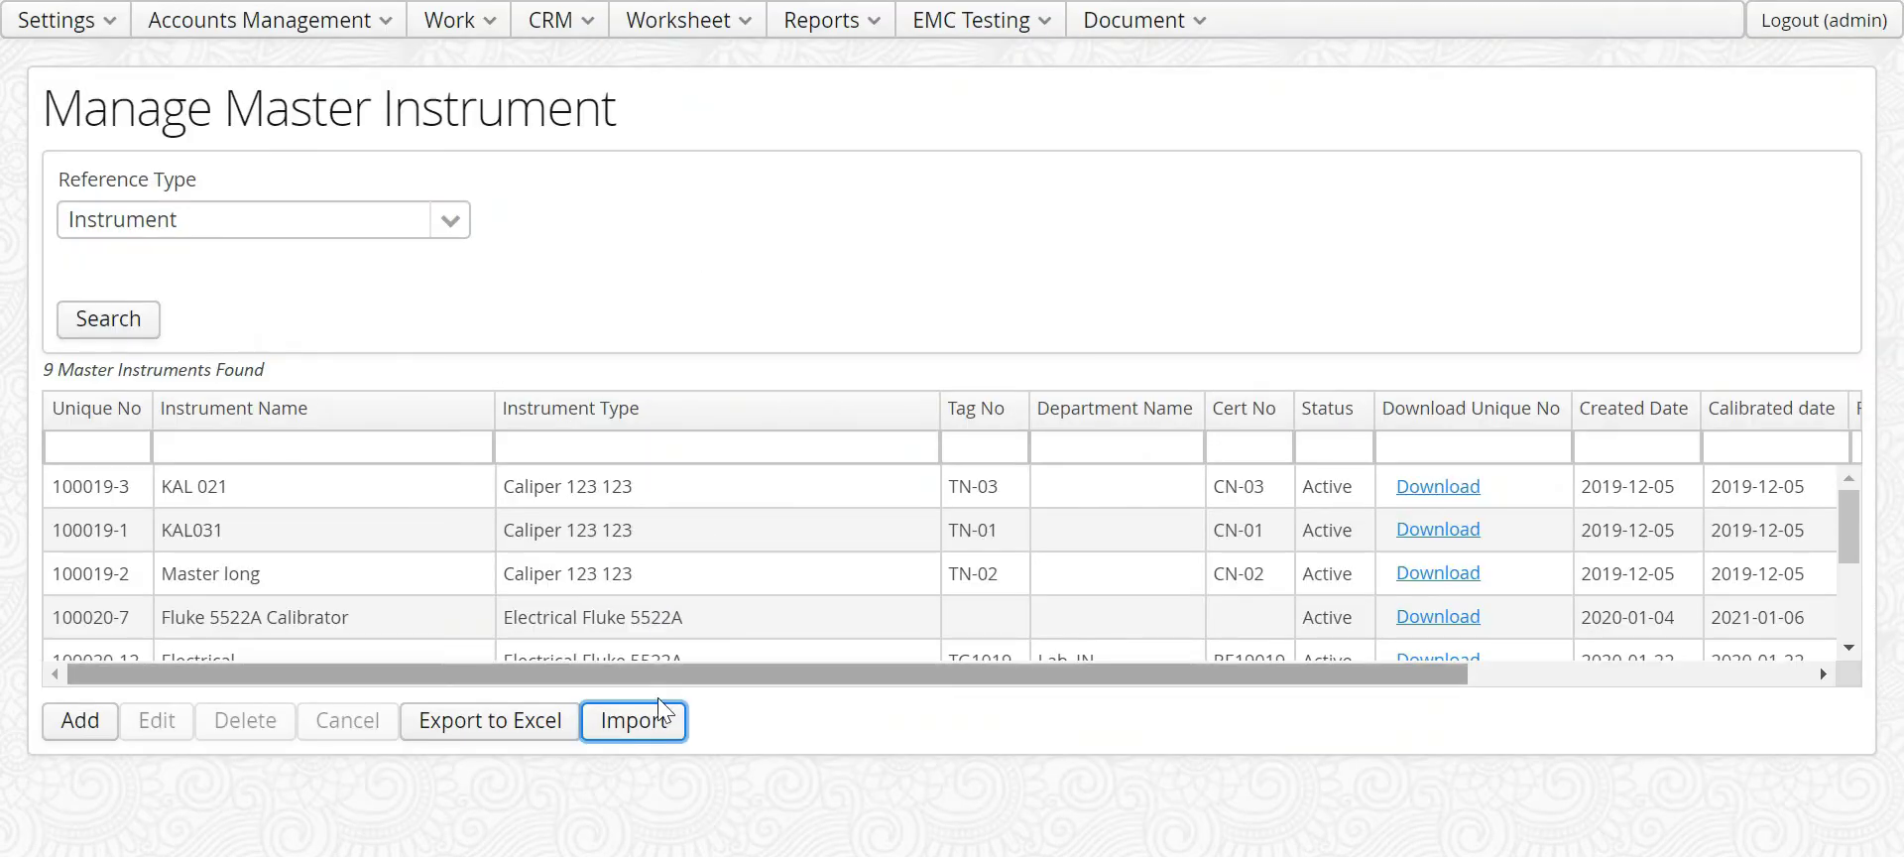
Download the master instrument import template and examine its column headings in Excel, closing the file and the import dialog when done
left_click(632, 734)
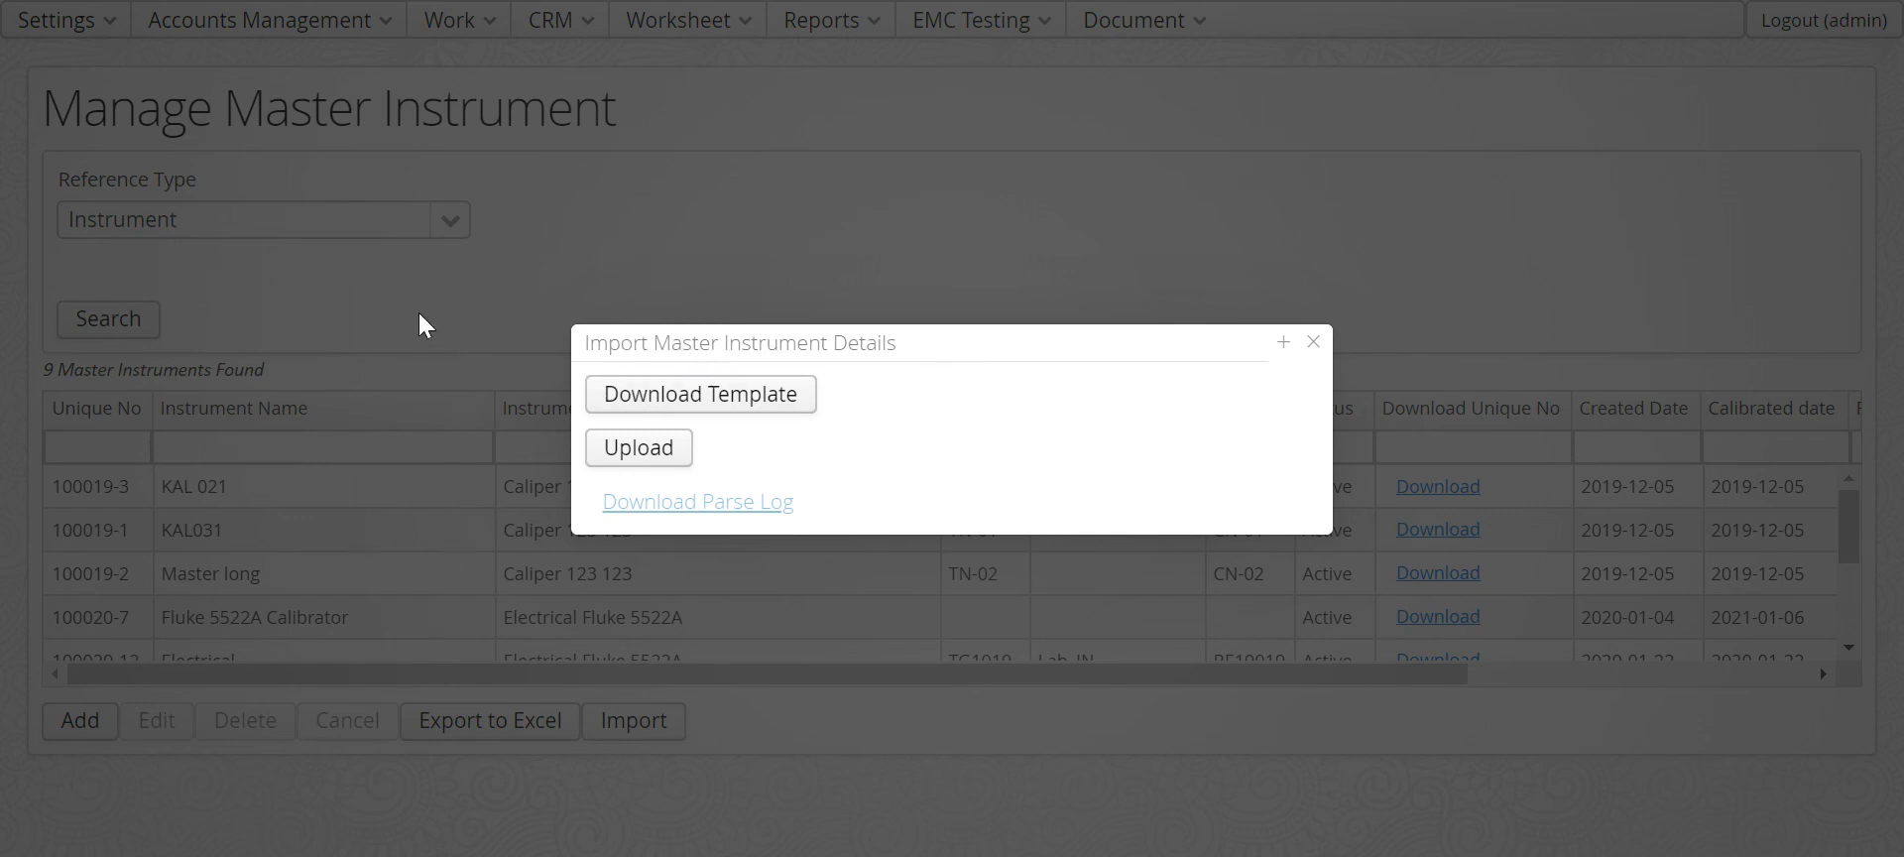
left_click(683, 414)
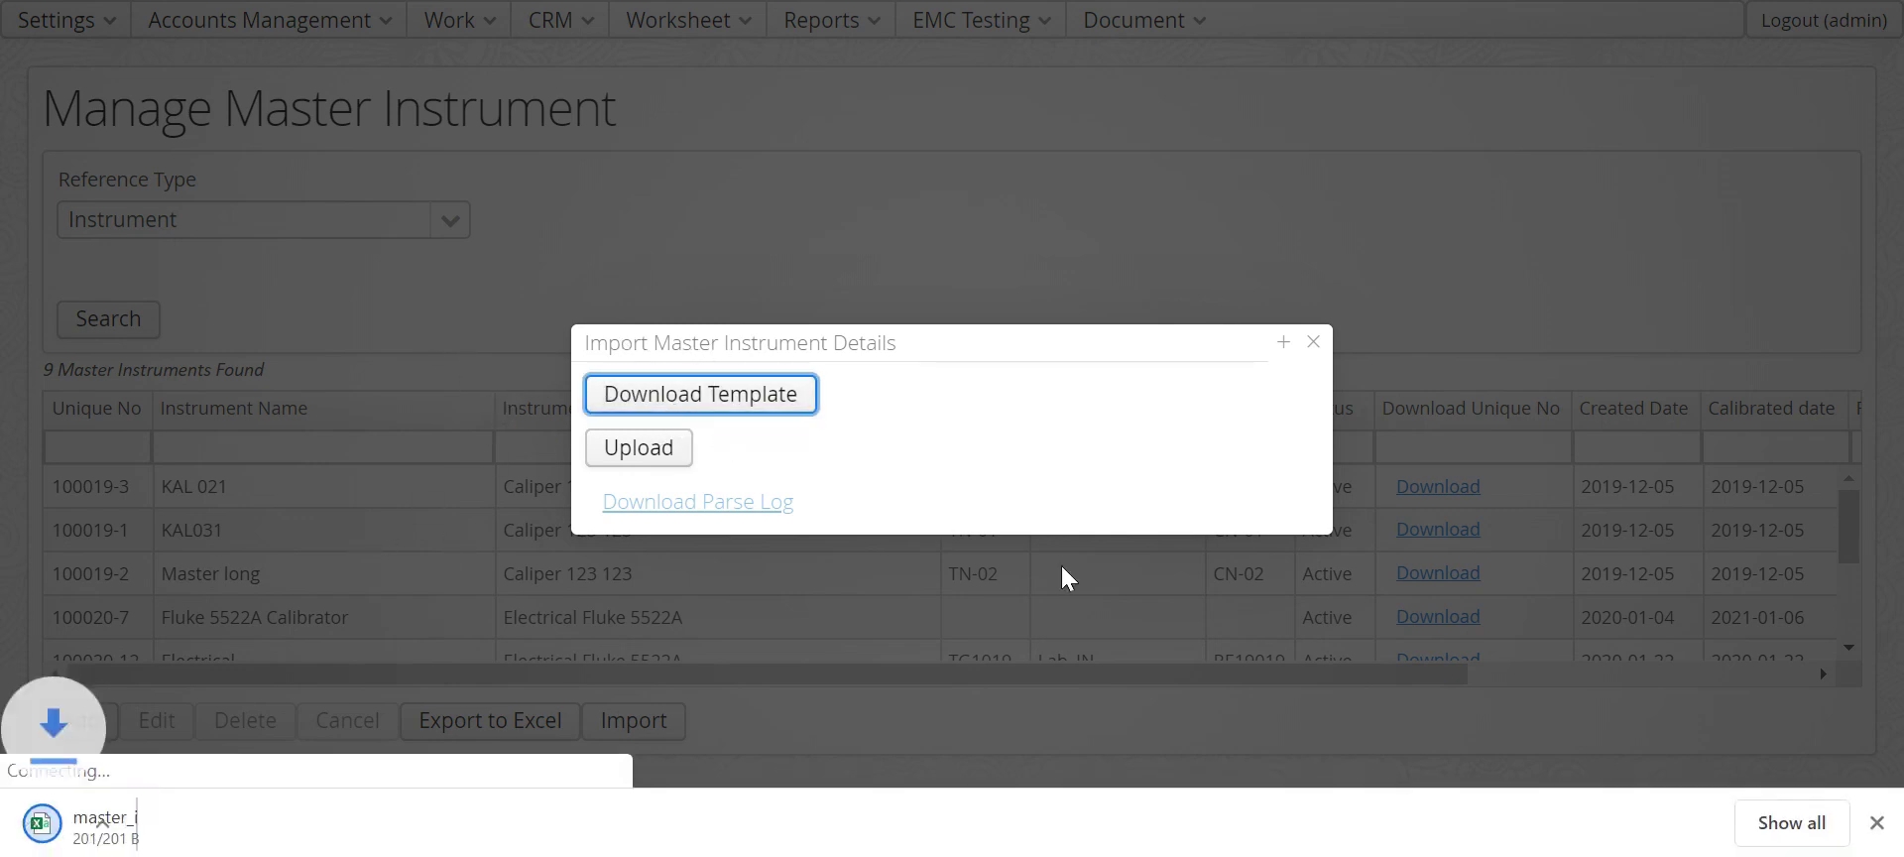
left_click(199, 823)
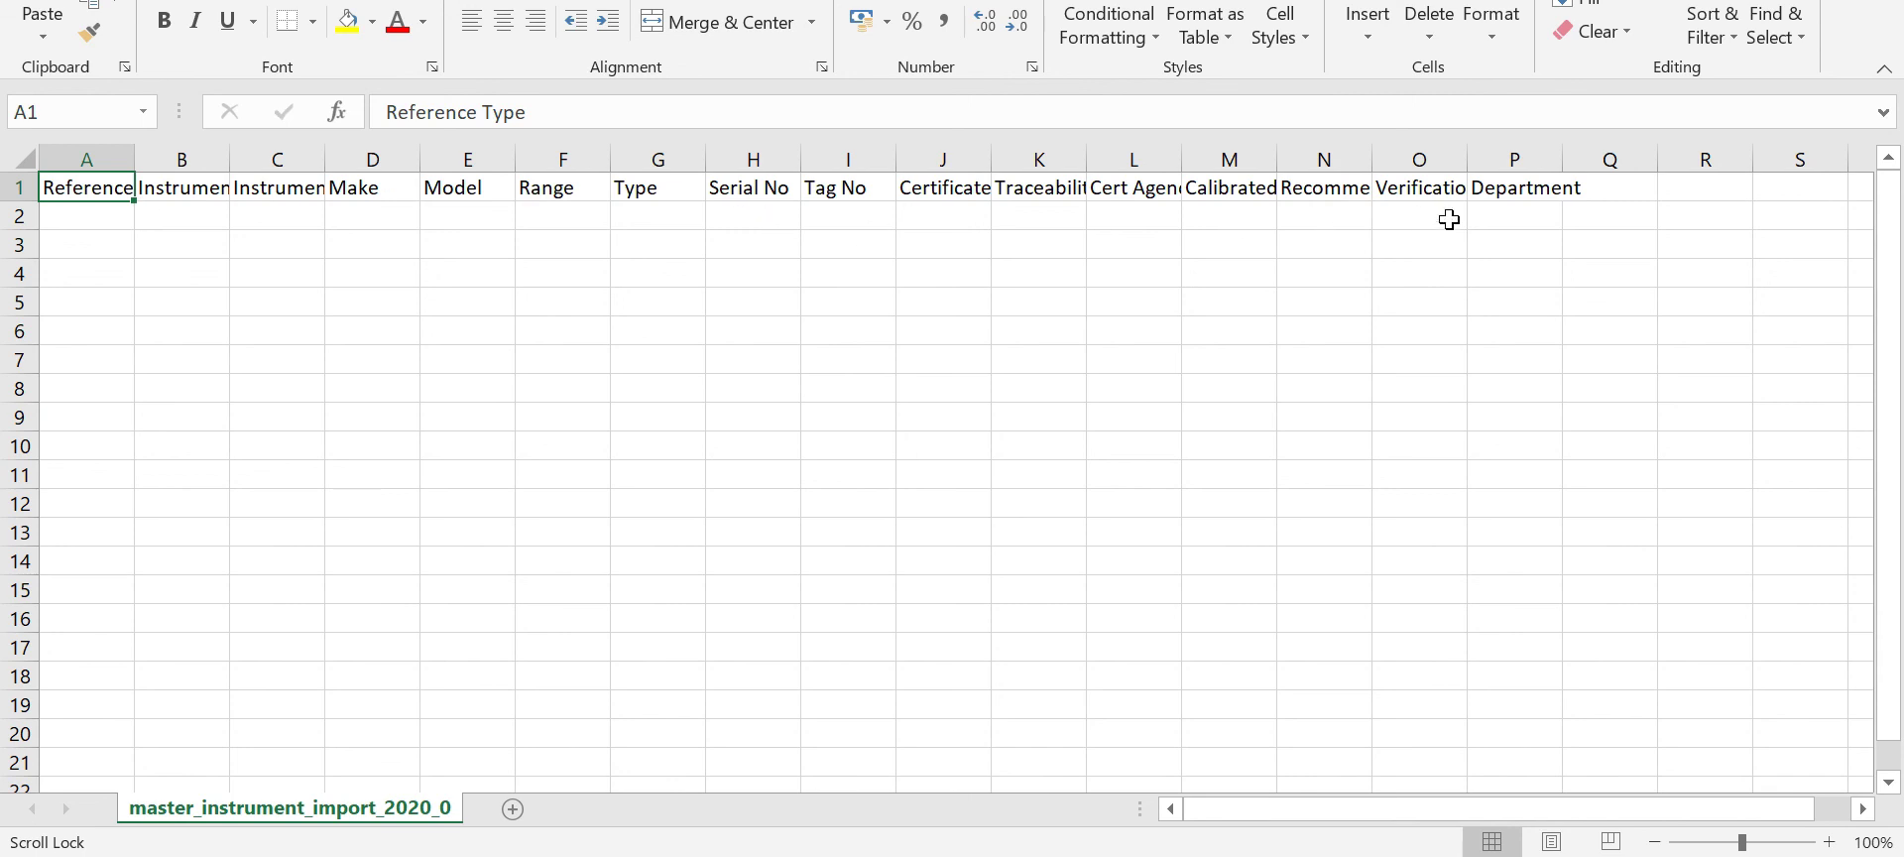
key("alt+F4")
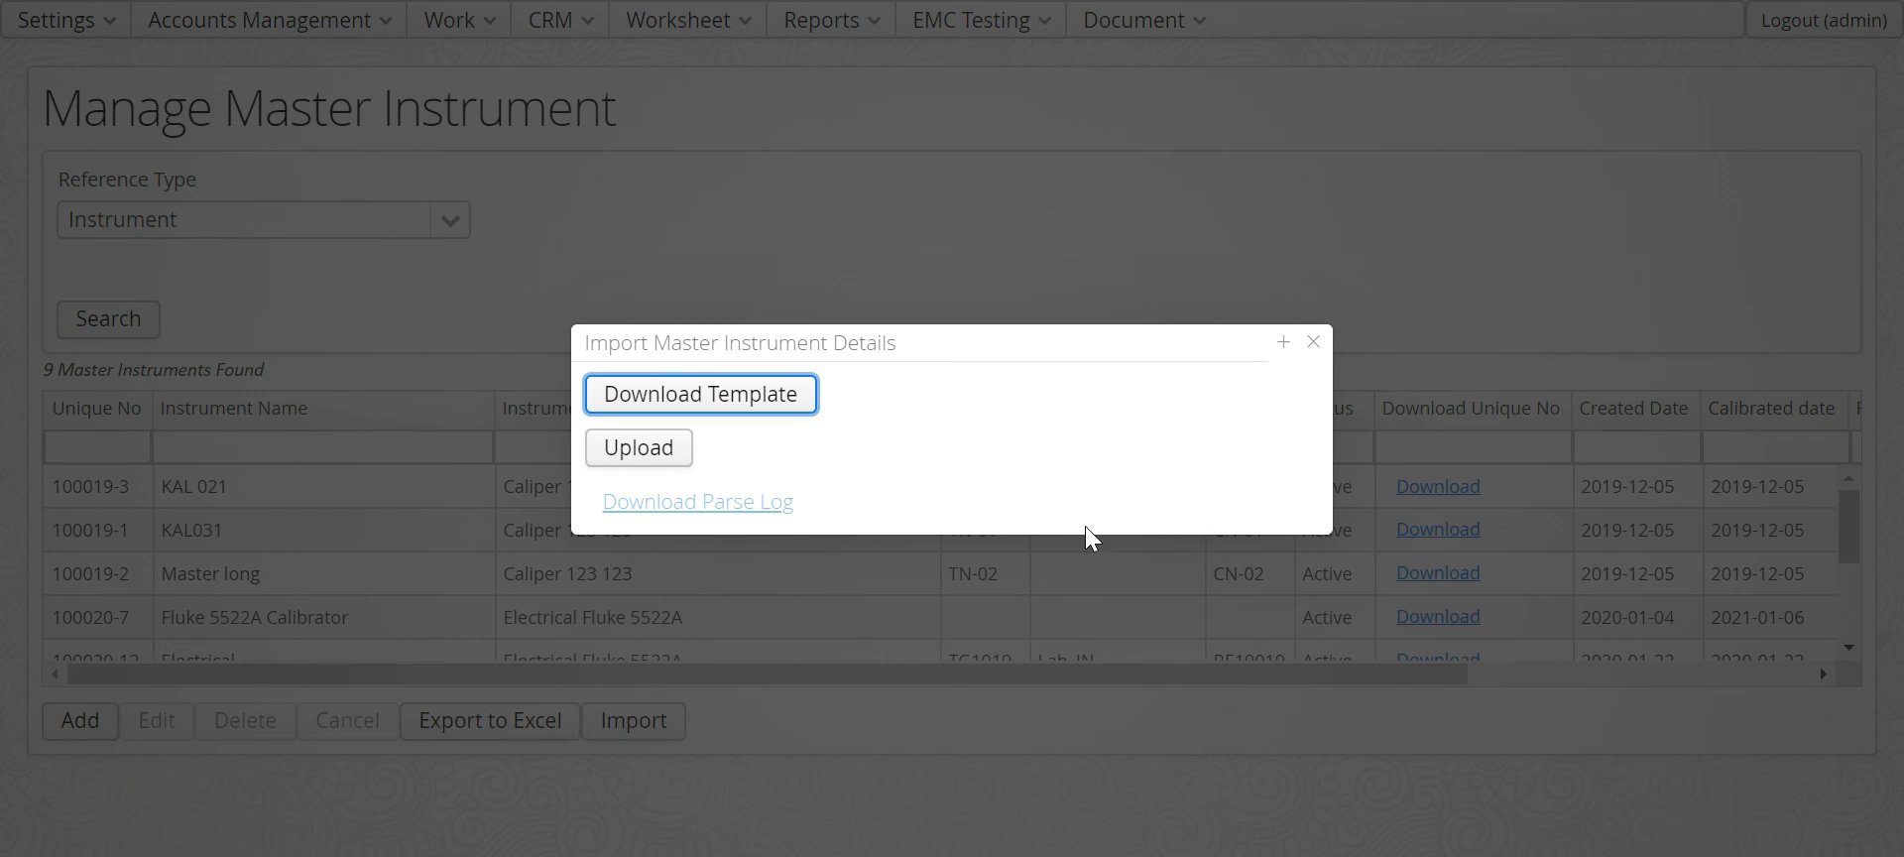
left_click(1314, 342)
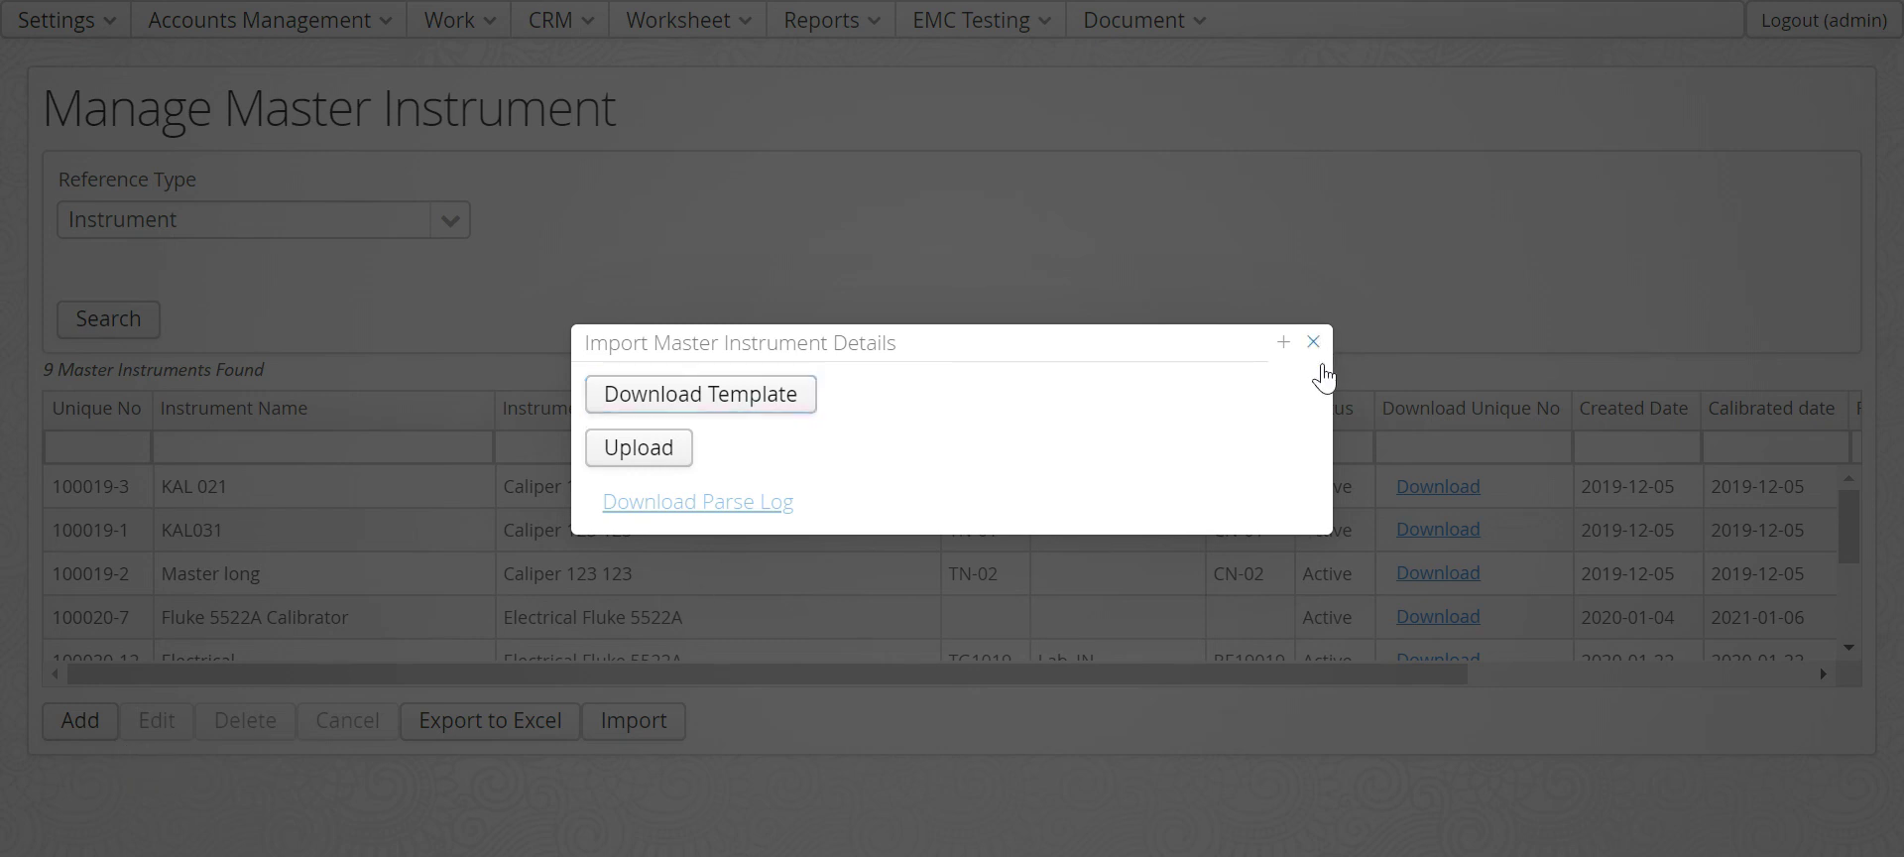